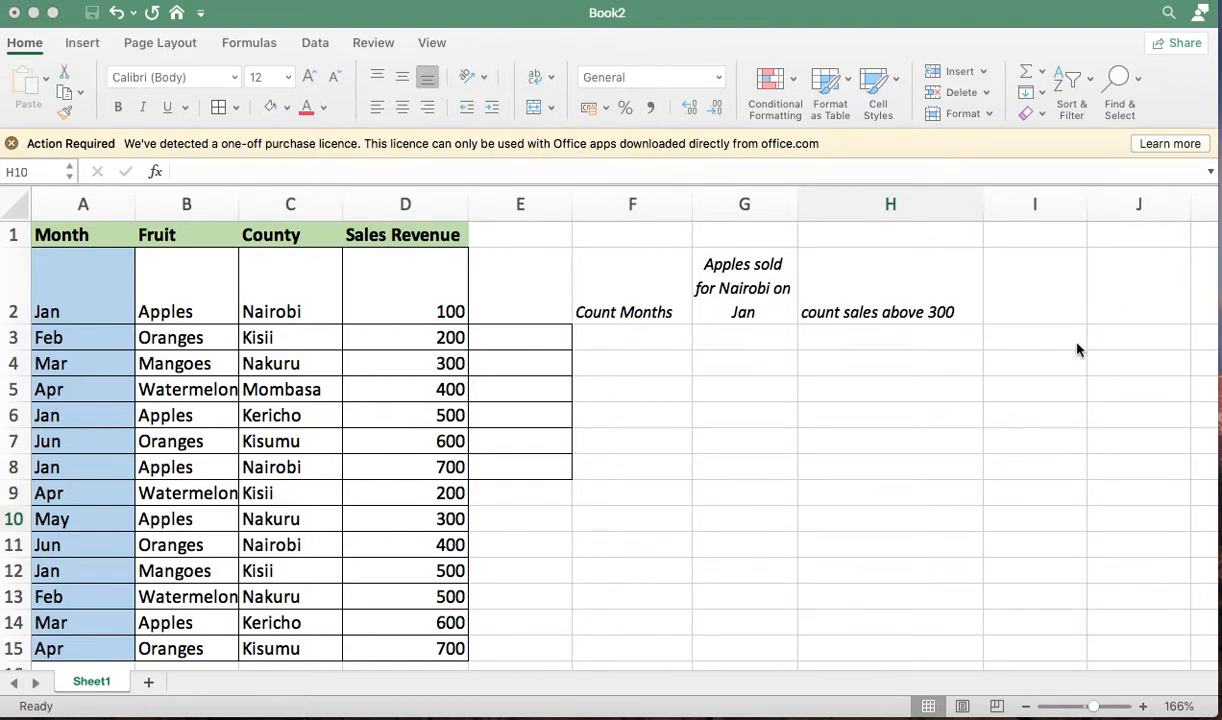
- List the labels Count, counta, countif, countis and countblank in cells J3 to J7
{"action": "left_click", "coordinate": [1124, 340]}
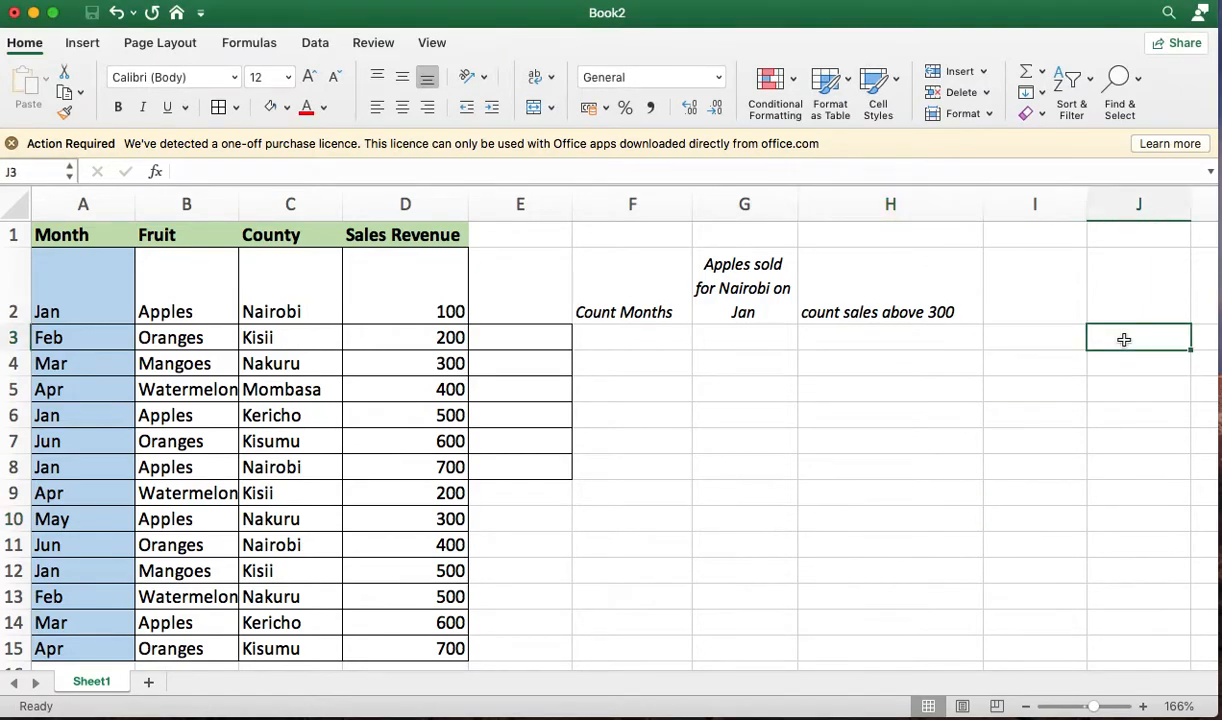
{"action": "type", "text": "Count"}
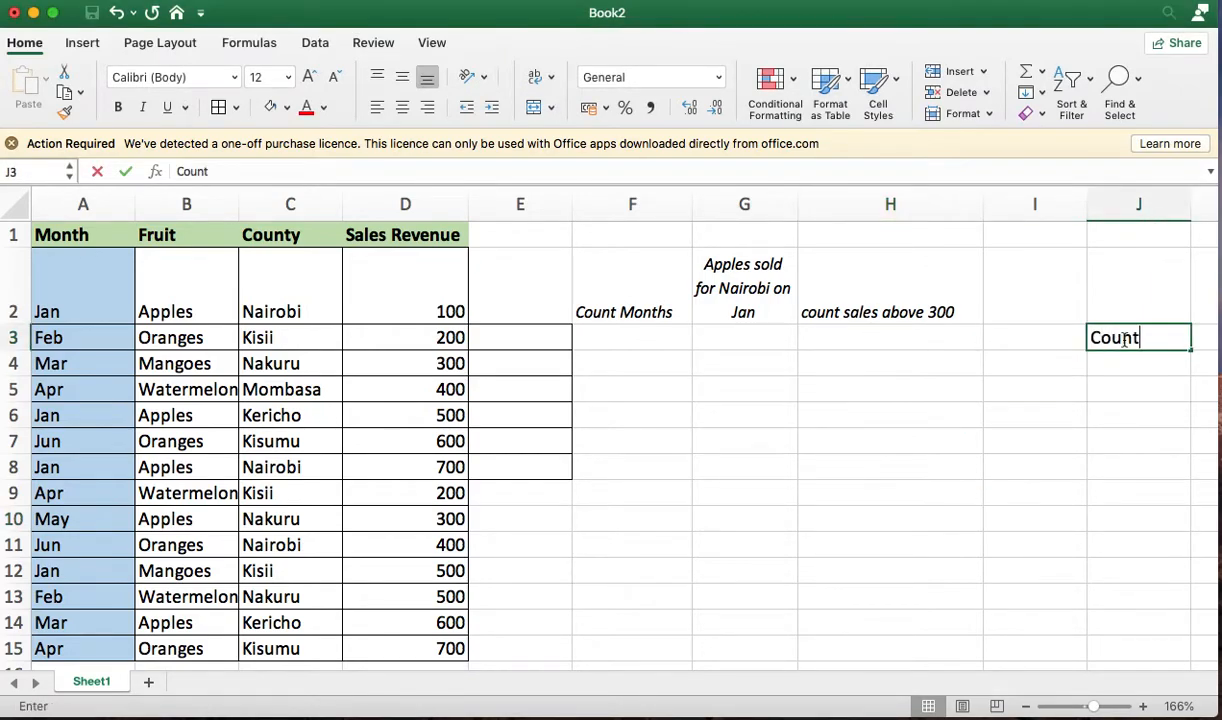
{"action": "key", "text": "Return"}
{"action": "type", "text": "counta"}
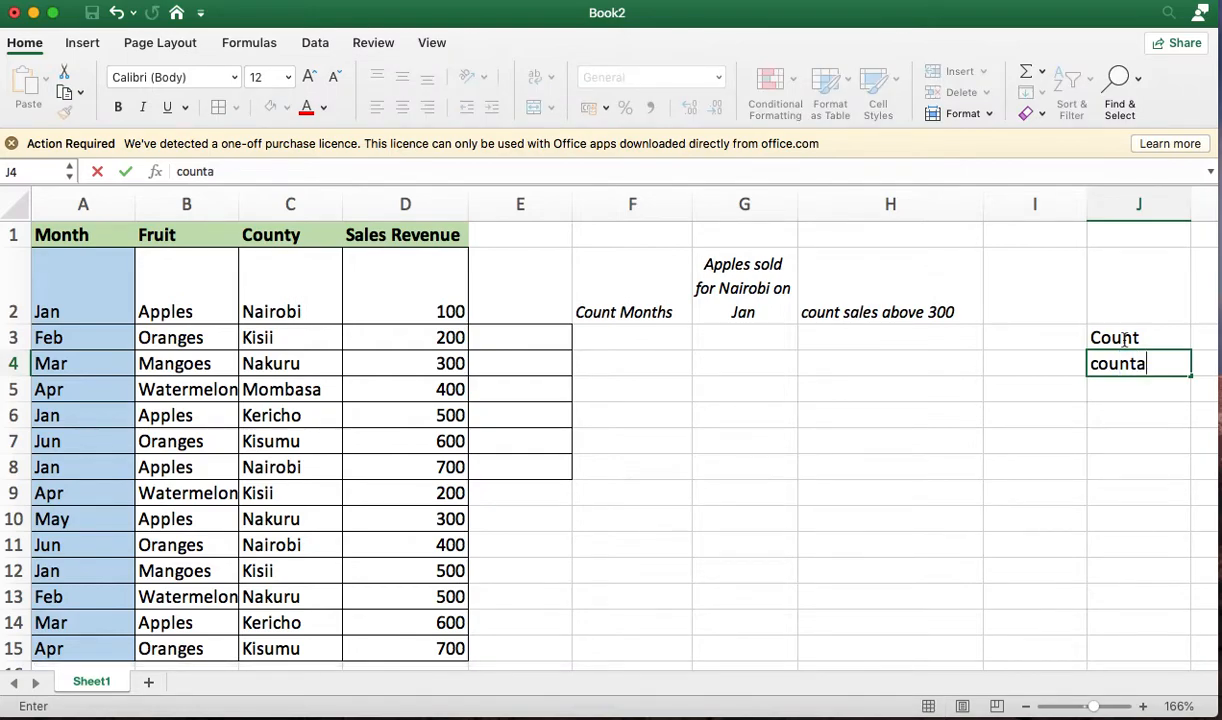
{"action": "key", "text": "Return"}
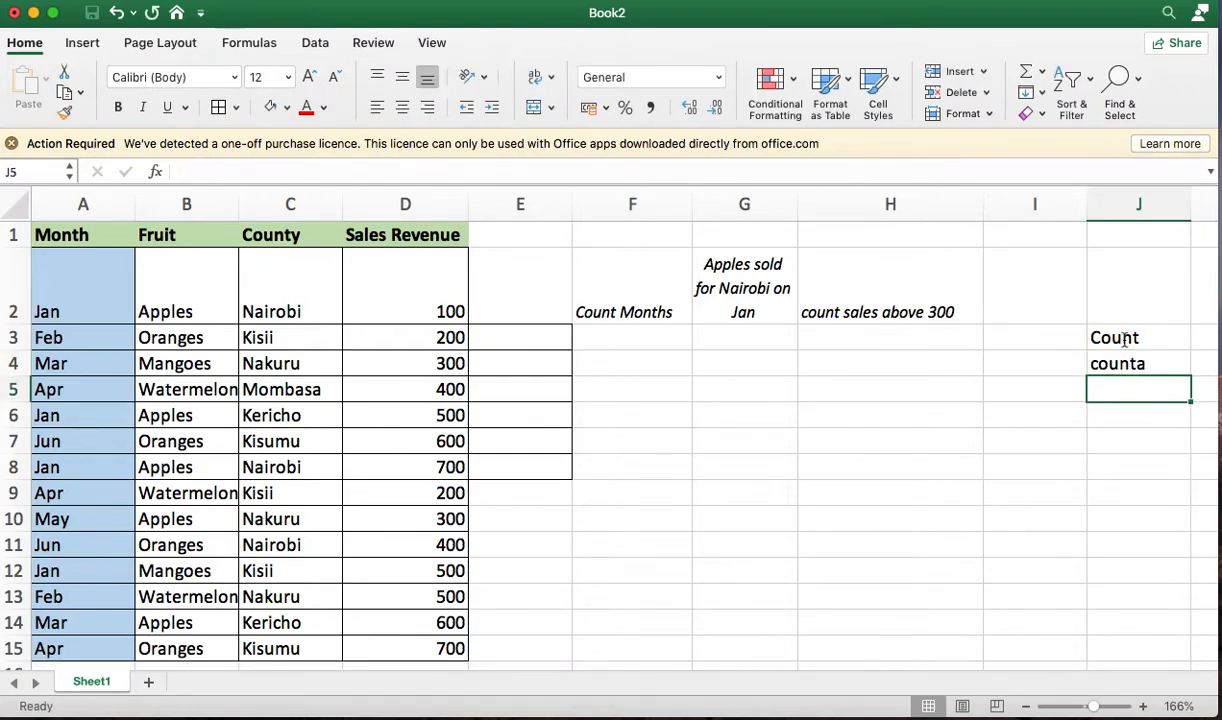
{"action": "type", "text": "countif"}
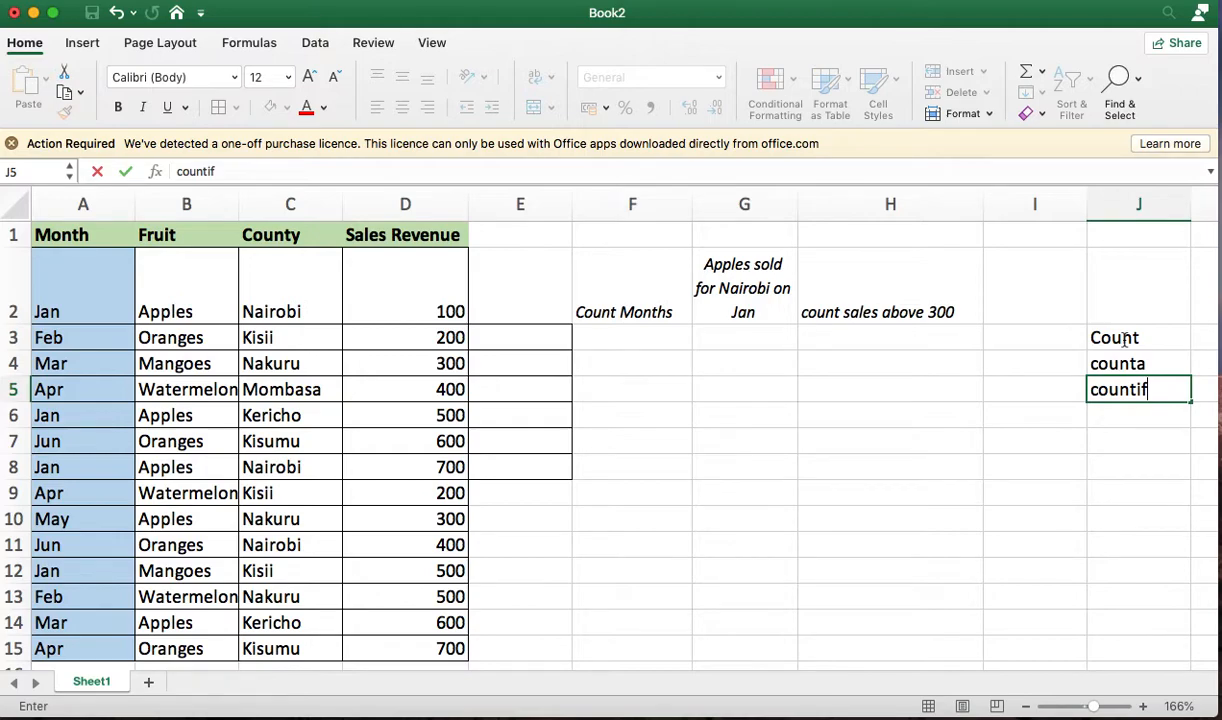
{"action": "key", "text": "Return"}
{"action": "type", "text": "cou"}
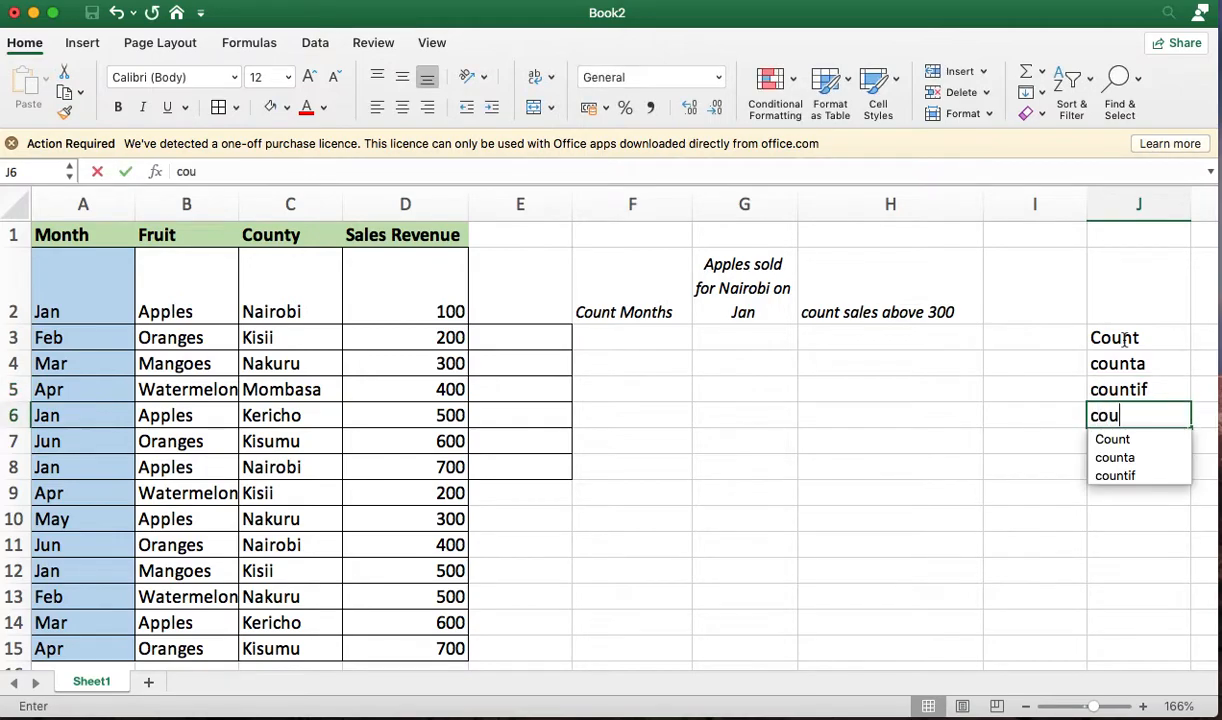
{"action": "type", "text": "ntis"}
{"action": "key", "text": "Return"}
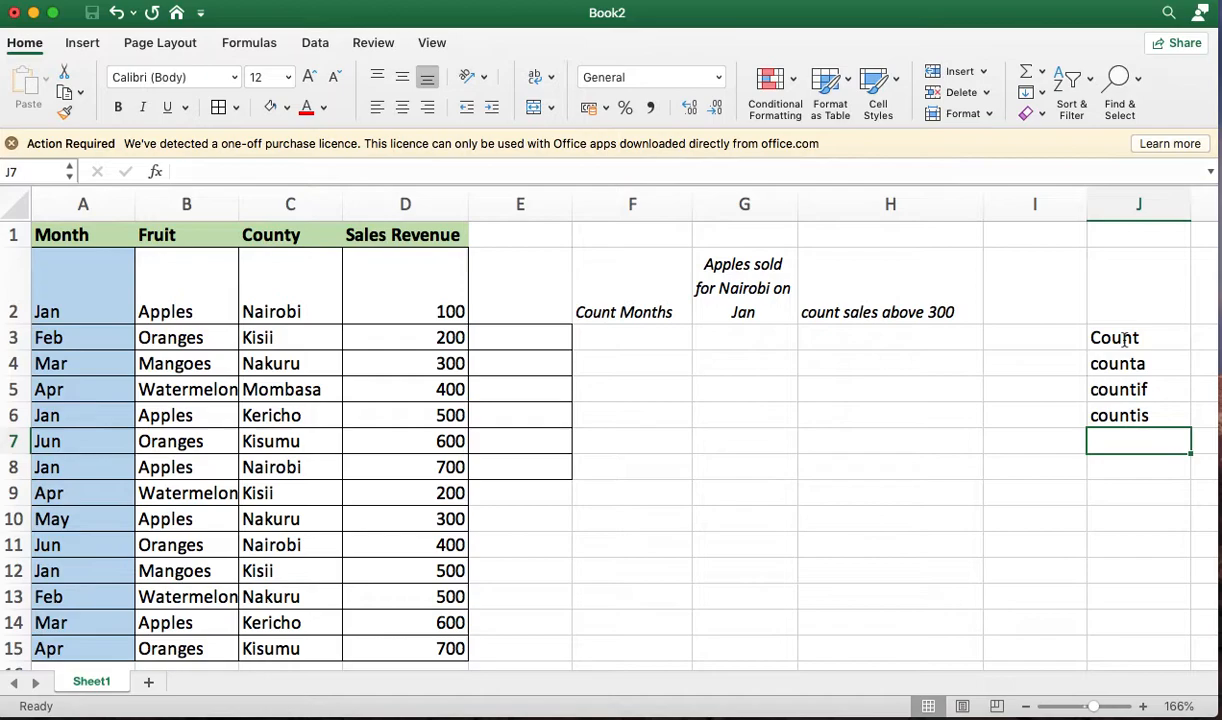
{"action": "type", "text": "countb"}
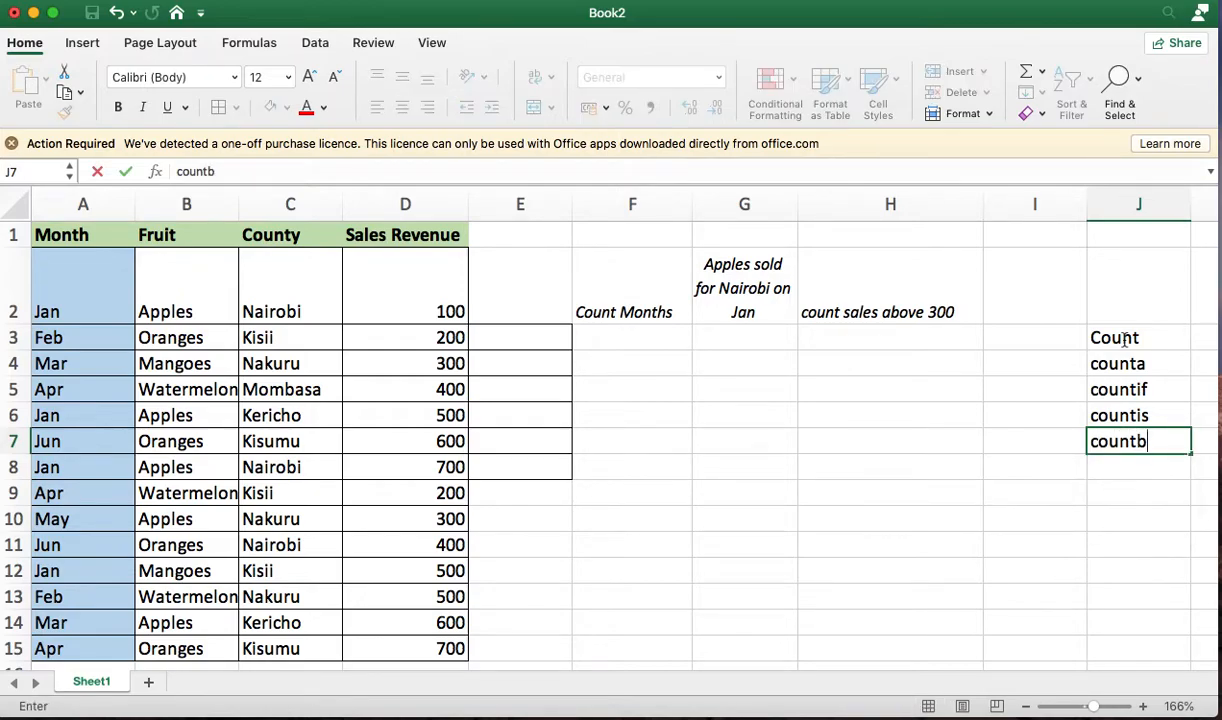
{"action": "type", "text": "lank"}
{"action": "key", "text": "Return"}
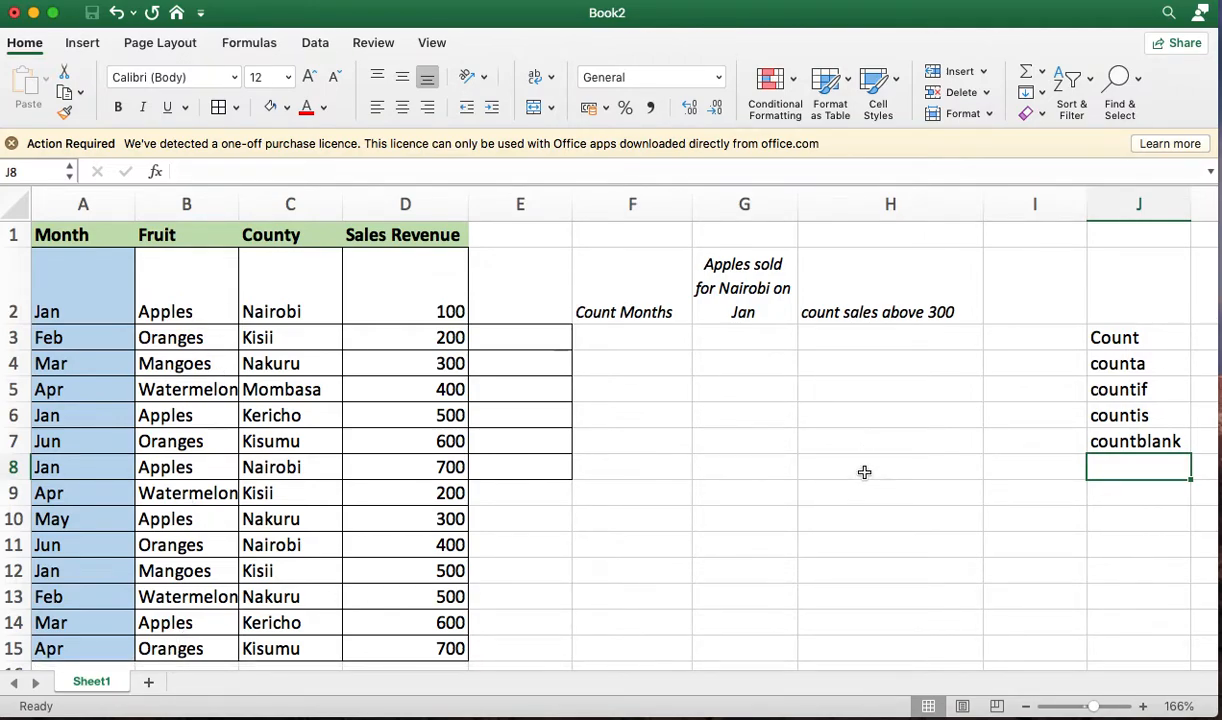
- Enter the formula =COUNT(B2:B15) in cell I3 to count the Fruit column
{"action": "left_click", "coordinate": [1025, 336]}
{"action": "type", "text": "="}
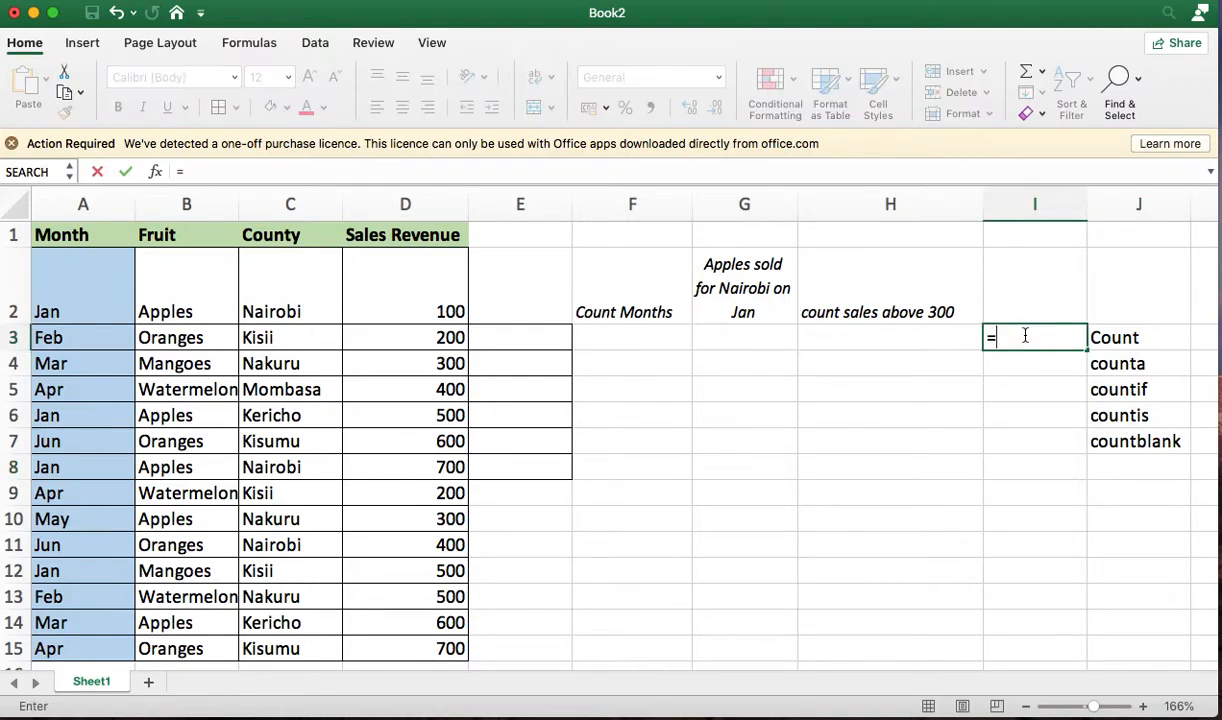
{"action": "type", "text": "count"}
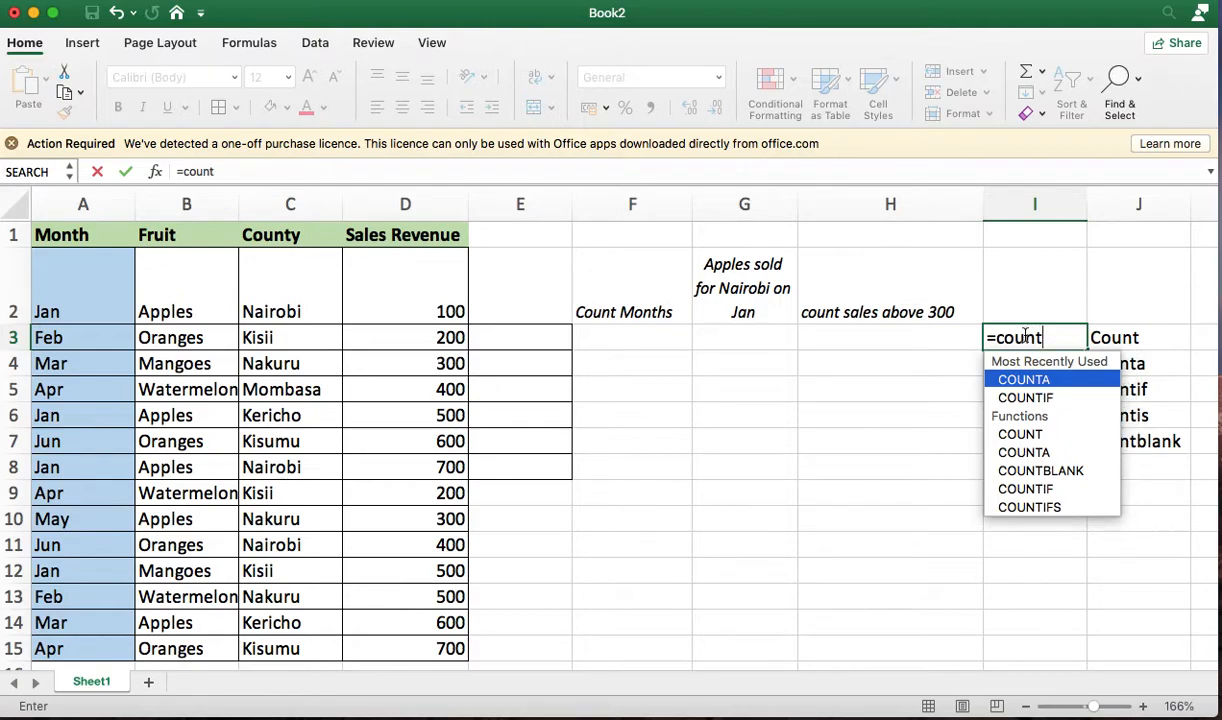
{"action": "type", "text": "("}
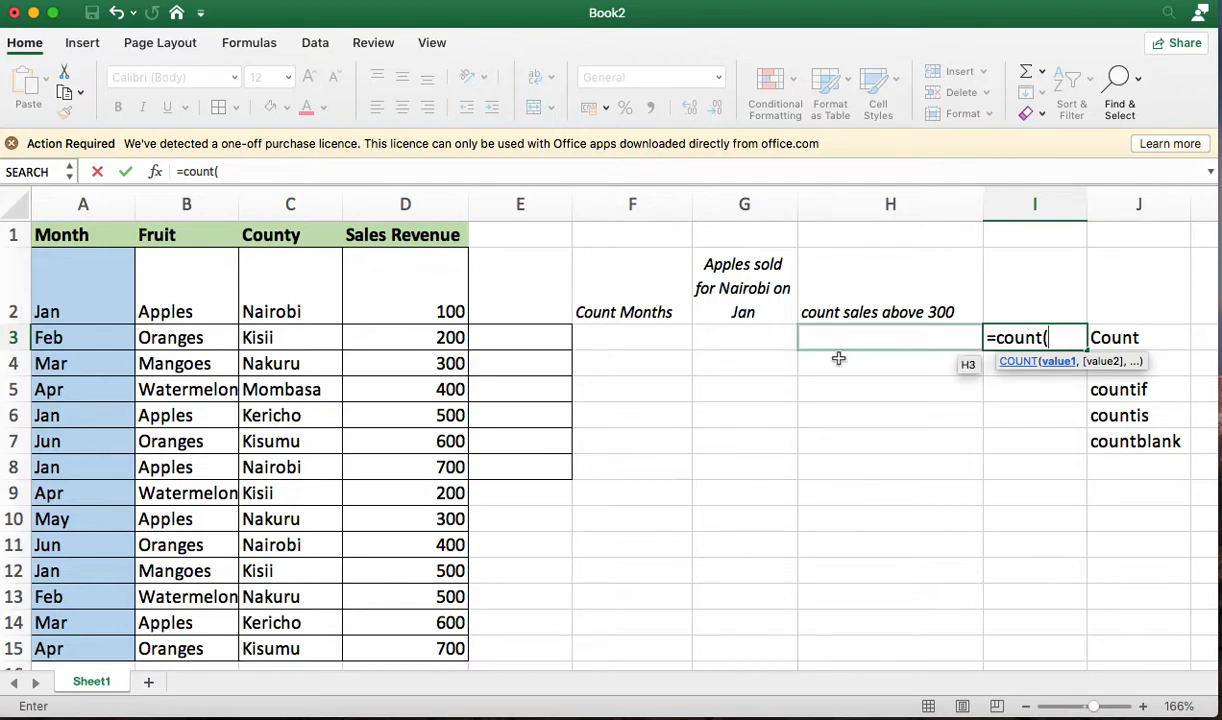
{"action": "left_click", "coordinate": [189, 320]}
{"action": "key", "text": "super+shift+Down"}
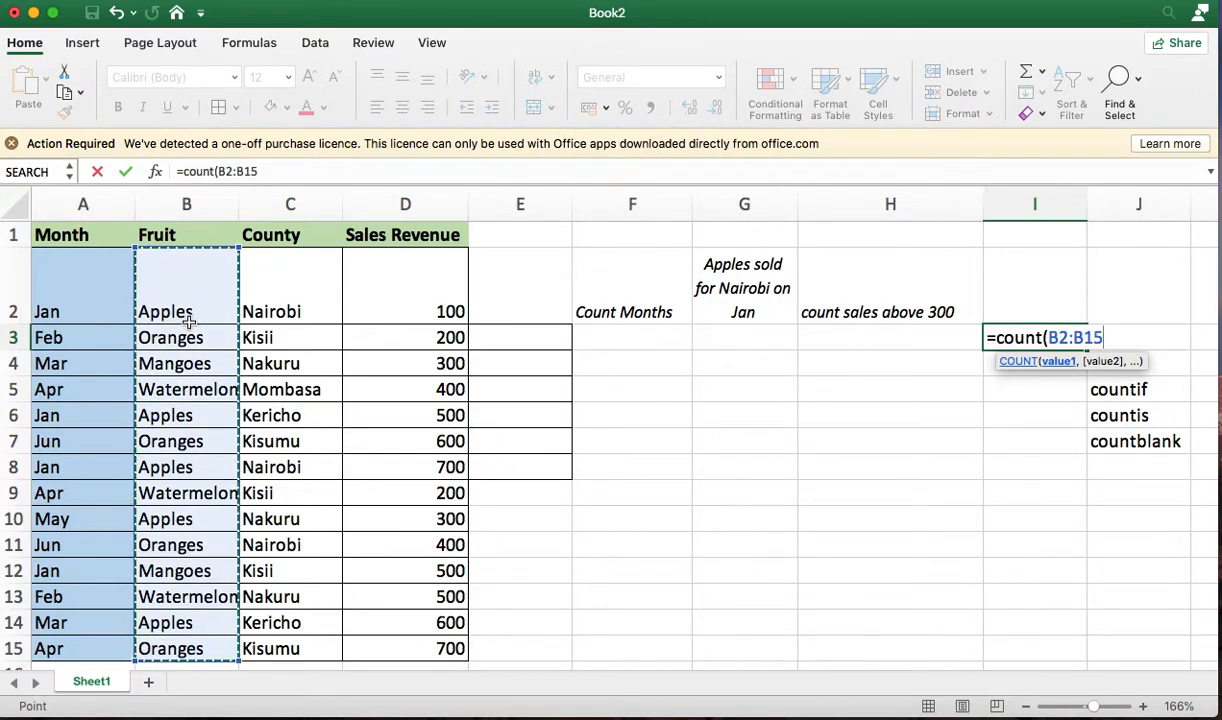
{"action": "type", "text": ")"}
{"action": "key", "text": "Return"}
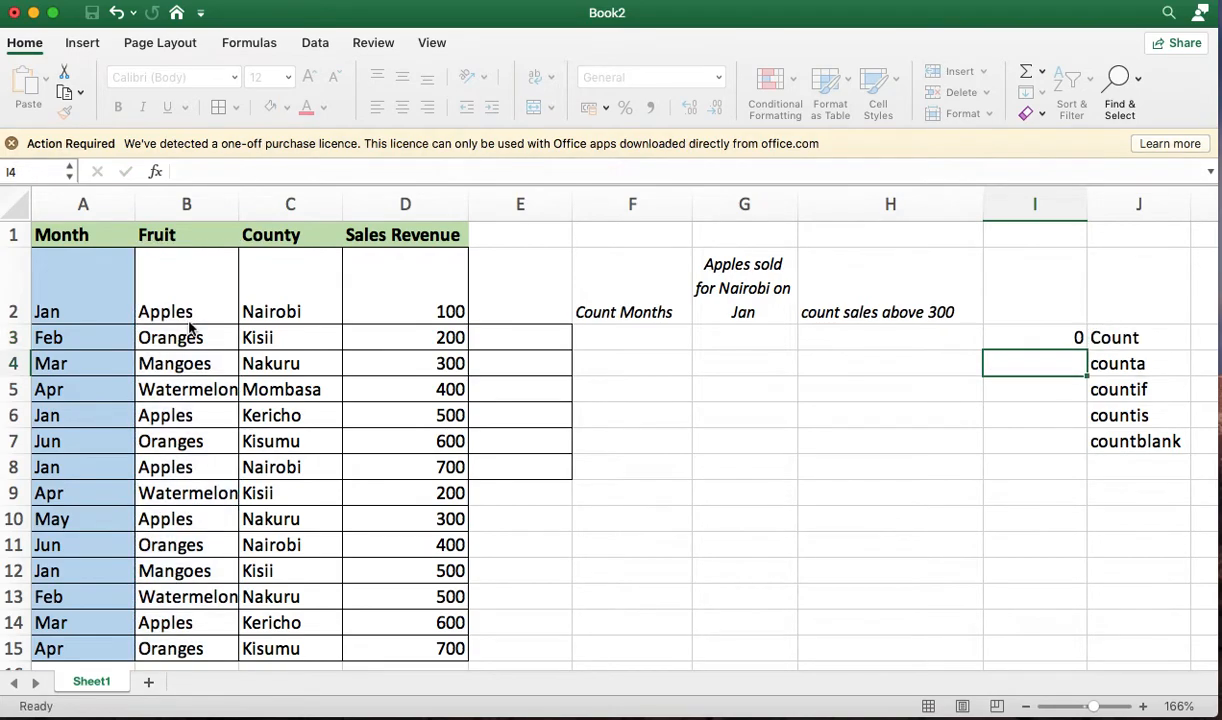
- Change the function in I3 to COUNTA, keeping the Fruit range B2:B15
{"action": "left_click", "coordinate": [1066, 331]}
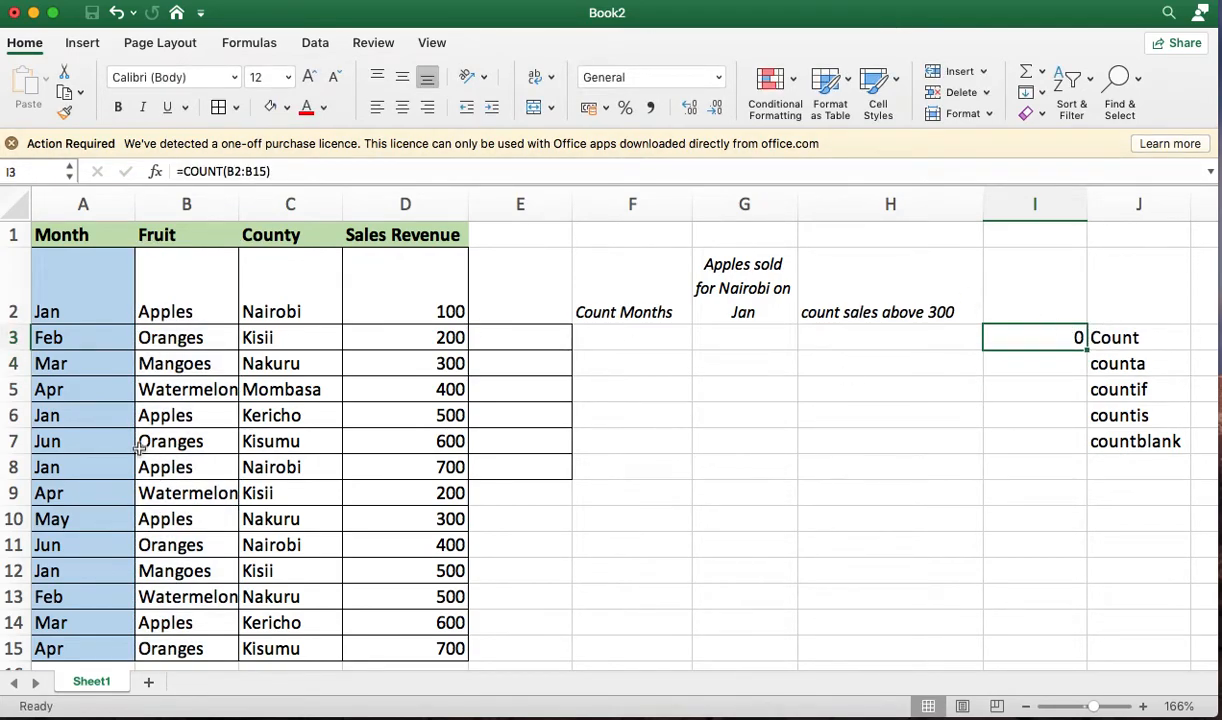
{"action": "double_click", "coordinate": [1051, 338]}
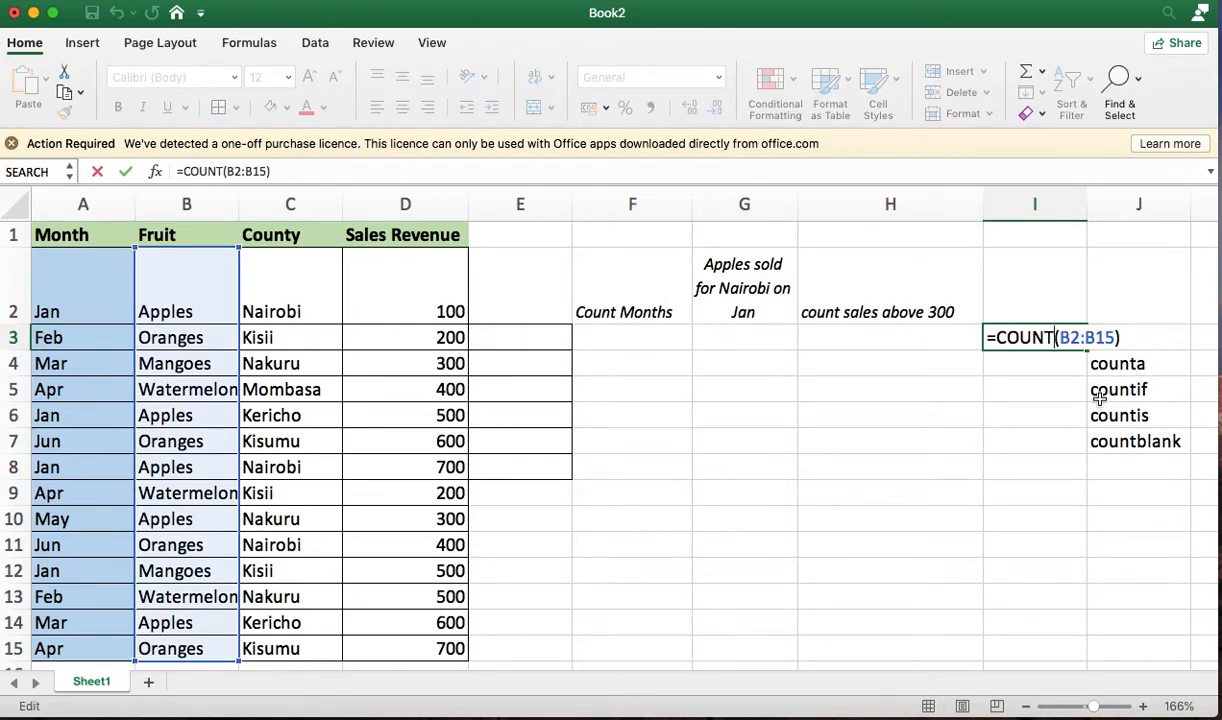
{"action": "type", "text": "a"}
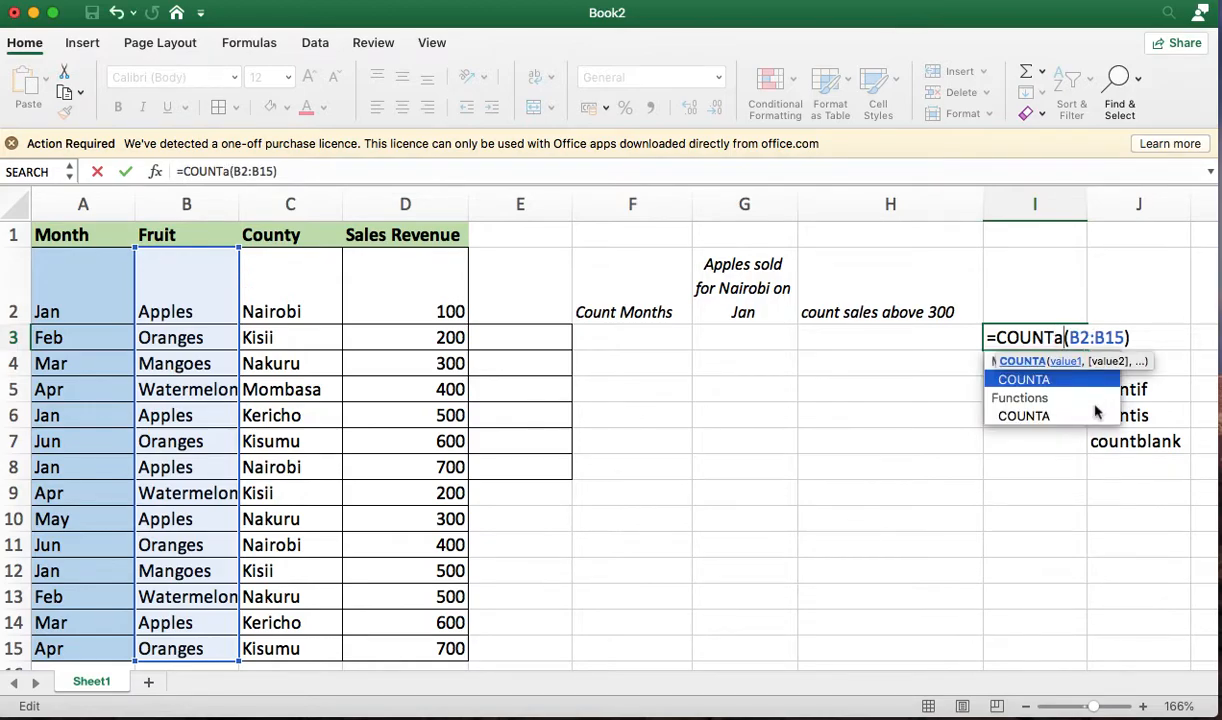
{"action": "key", "text": "Return"}
- Replace the formula in I3 with =COUNT(D2:D15) to count the Sales Revenue entries
{"action": "left_click", "coordinate": [1073, 338]}
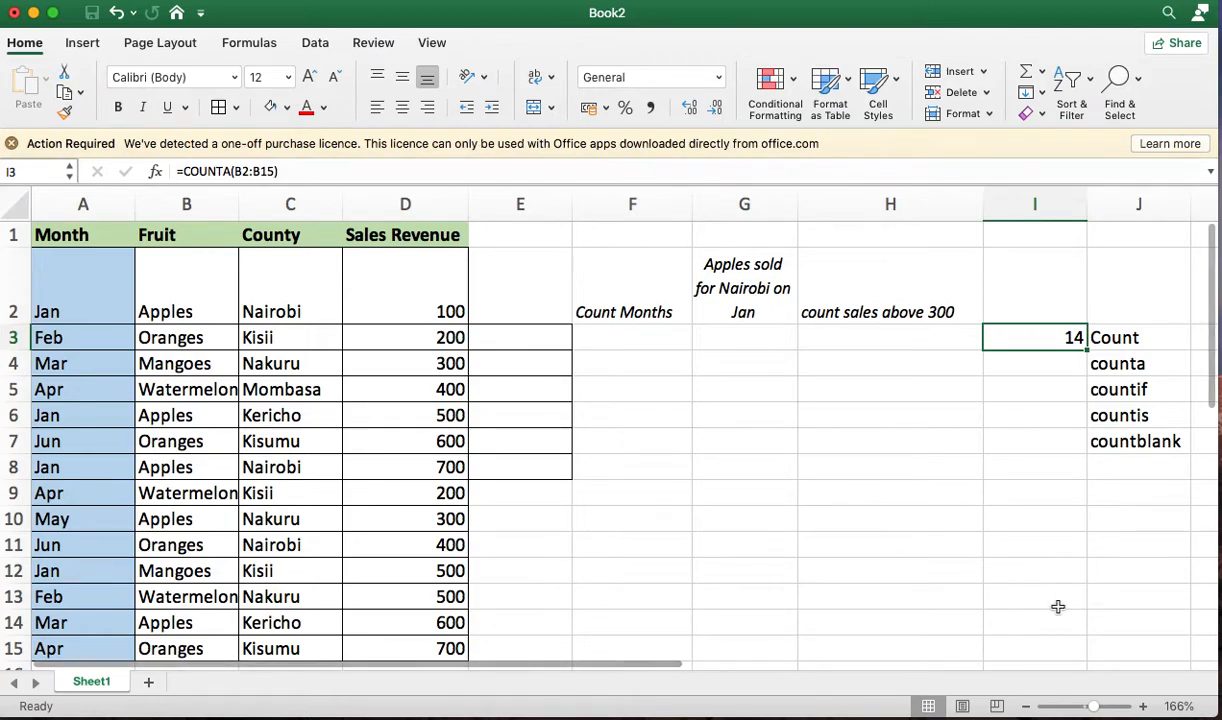
{"action": "type", "text": "=c"}
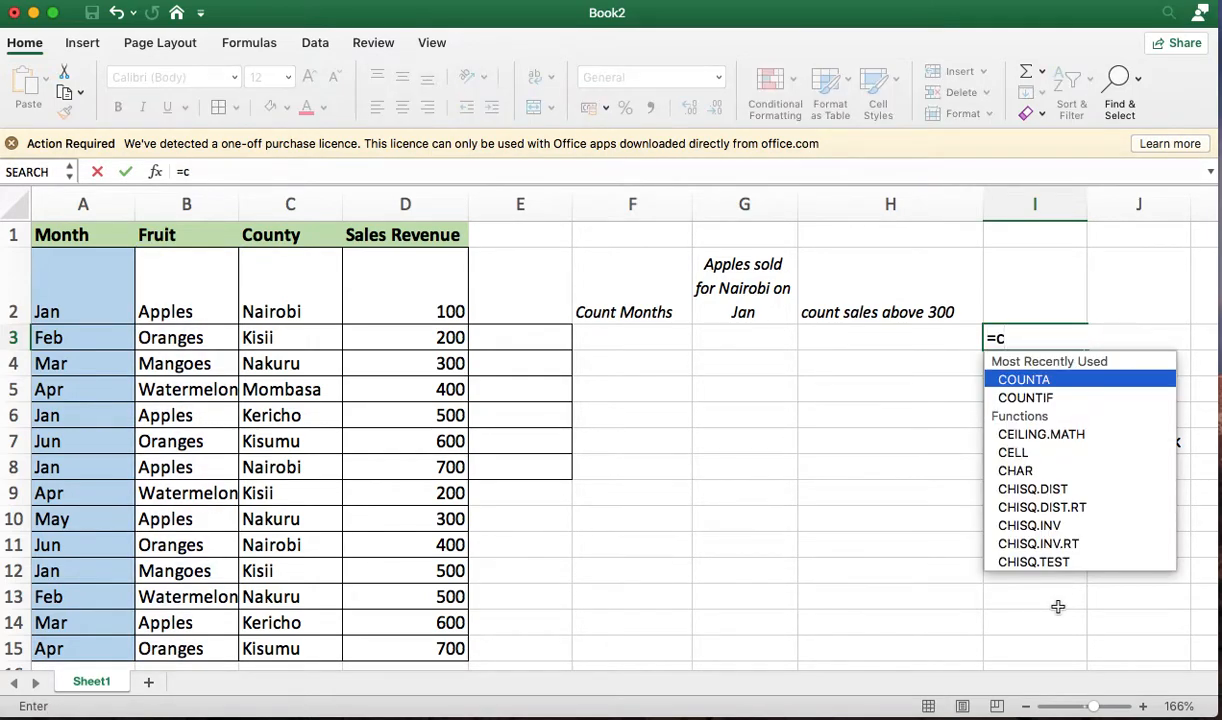
{"action": "type", "text": "ount"}
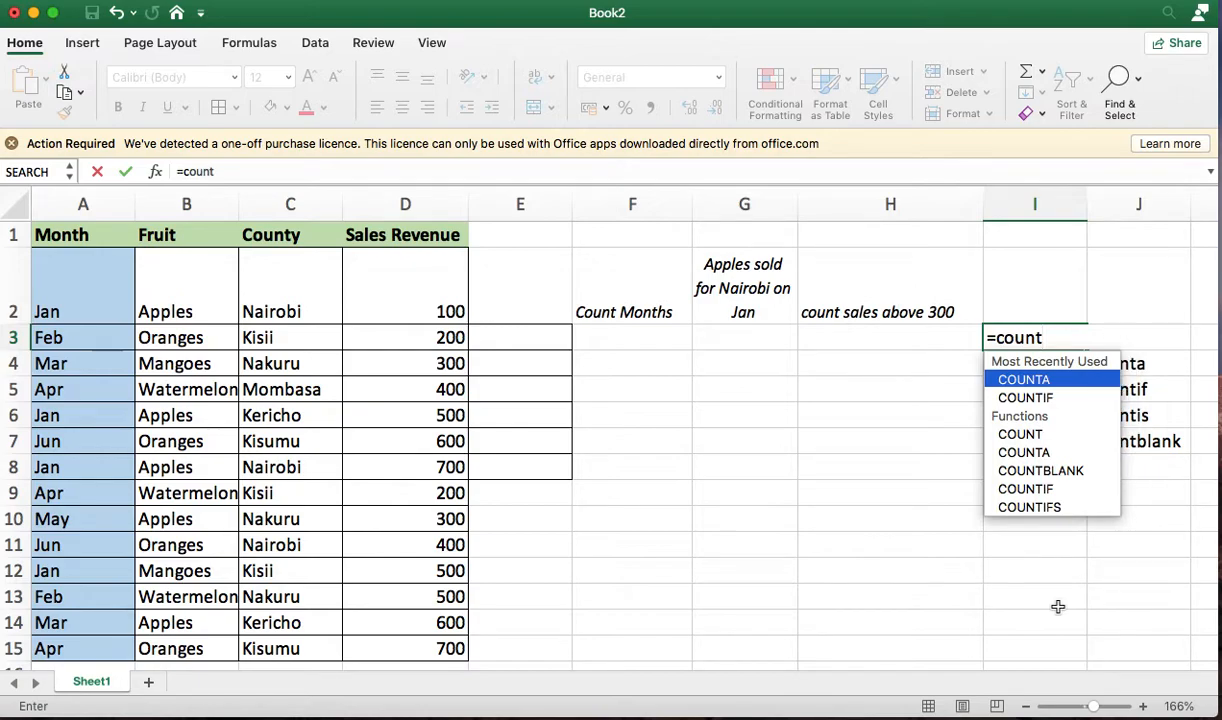
{"action": "type", "text": "("}
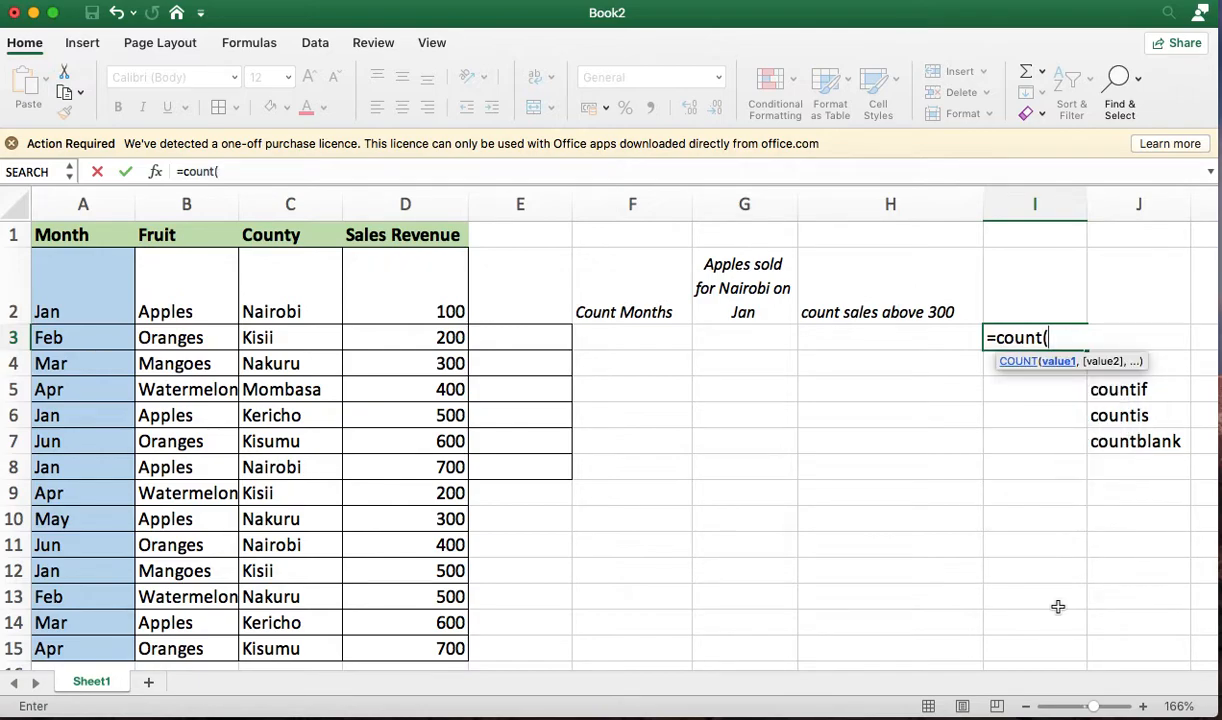
{"action": "left_click", "coordinate": [436, 298]}
{"action": "key", "text": "ctrl+shift+Down"}
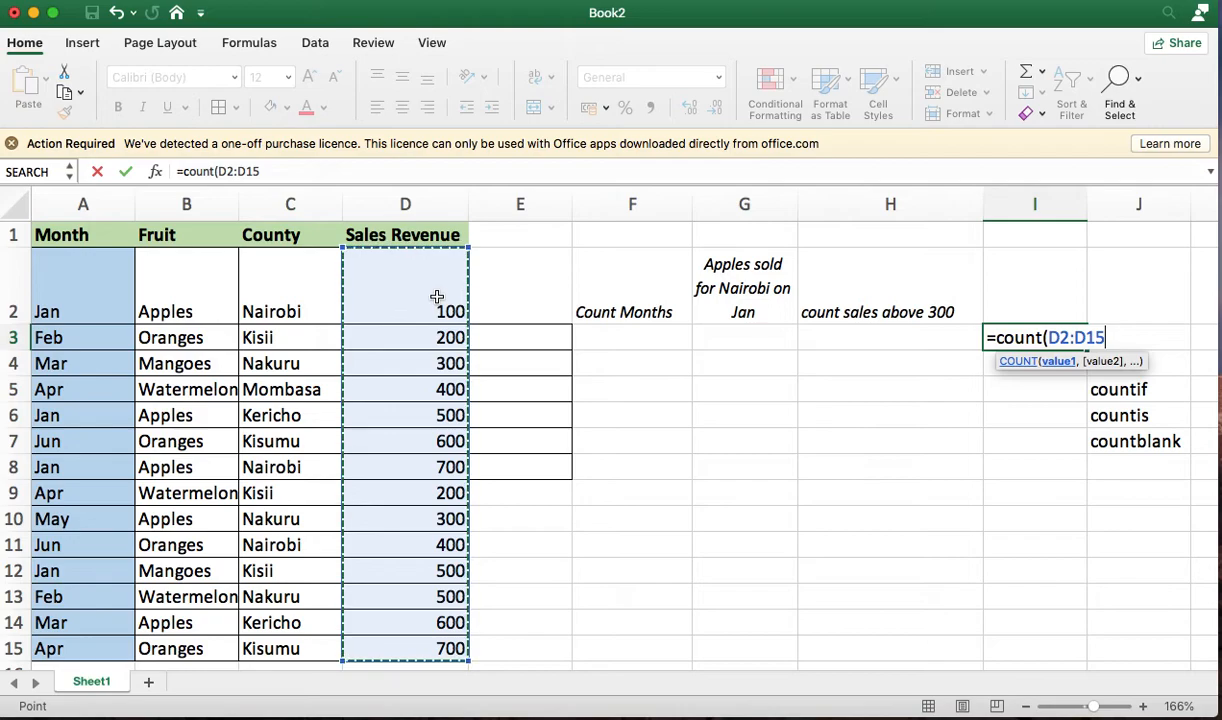
{"action": "type", "text": ")"}
{"action": "key", "text": "Return"}
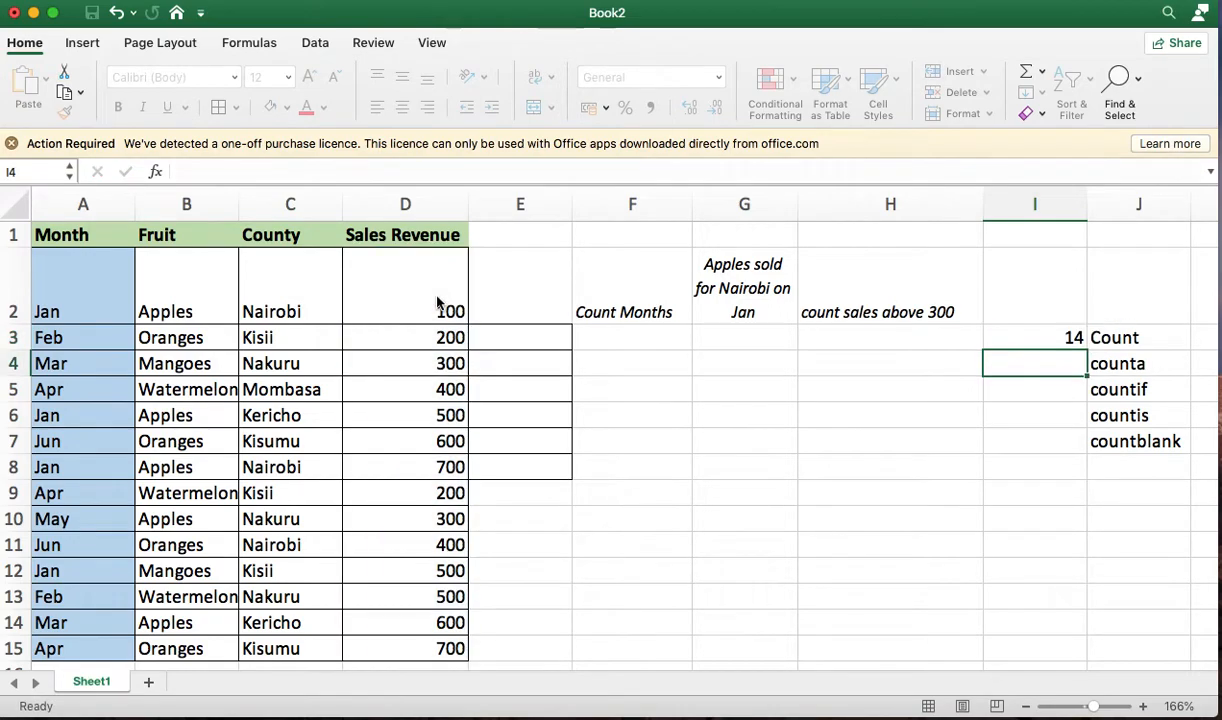
- Clear the formula from cell I3 and select the counta label in J4
{"action": "left_click", "coordinate": [1072, 338]}
{"action": "key", "text": "Delete"}
{"action": "left_click", "coordinate": [1160, 340]}
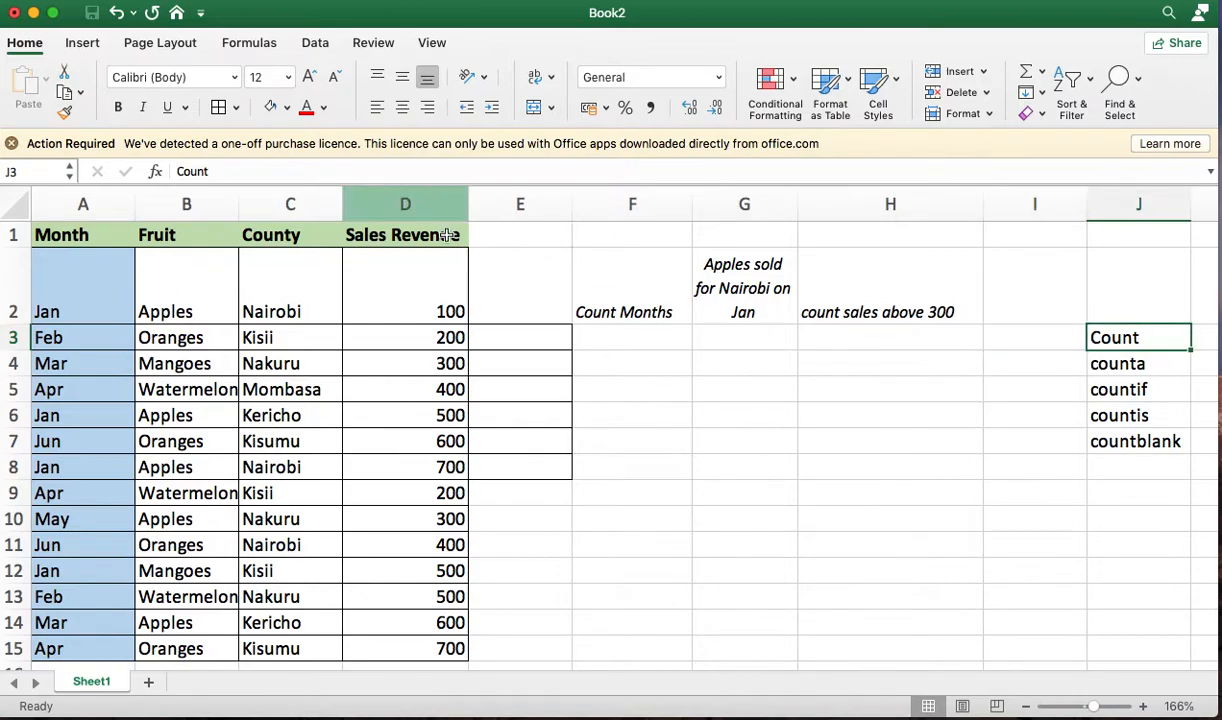
{"action": "left_click", "coordinate": [1157, 362]}
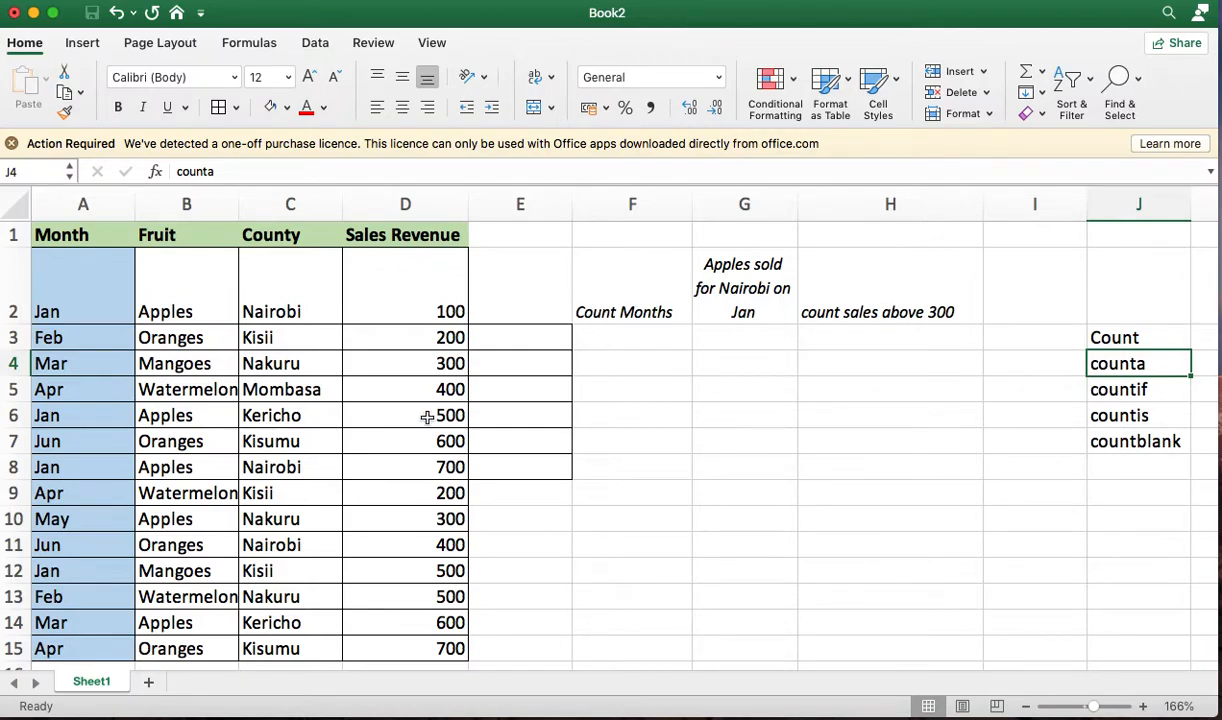
- Change the heading in F2 to "Count Specific Month"
{"action": "left_click", "coordinate": [652, 300]}
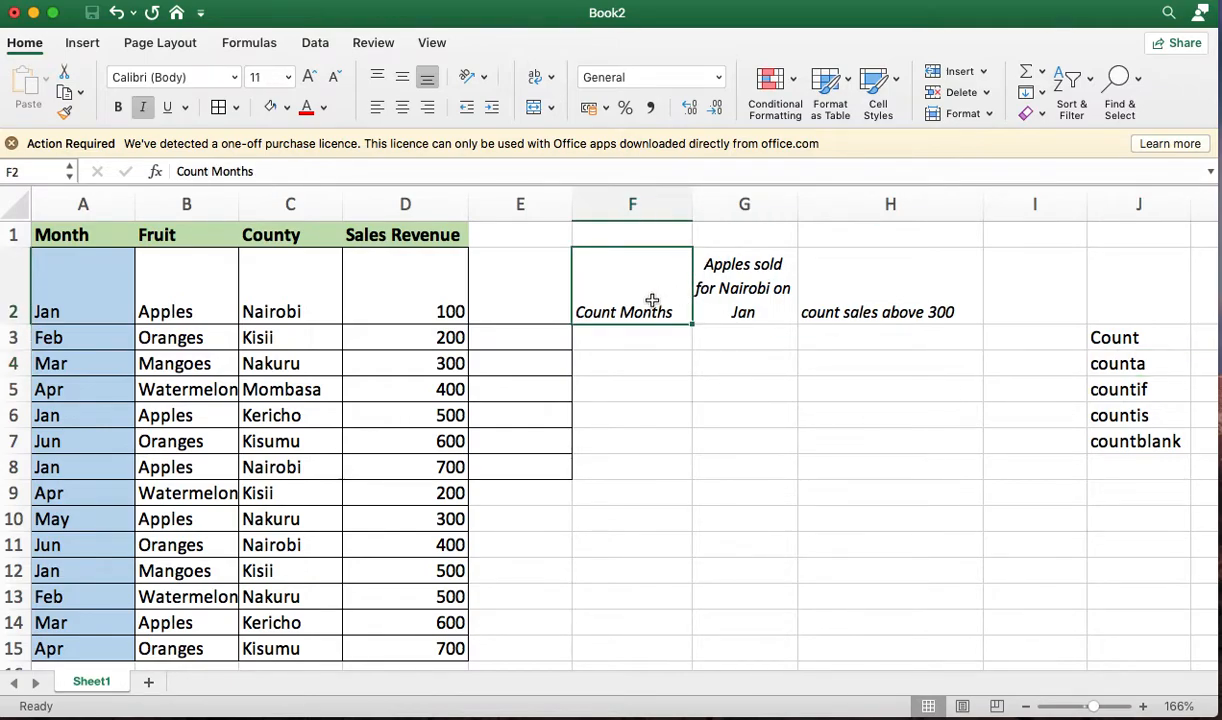
{"action": "double_click", "coordinate": [652, 300]}
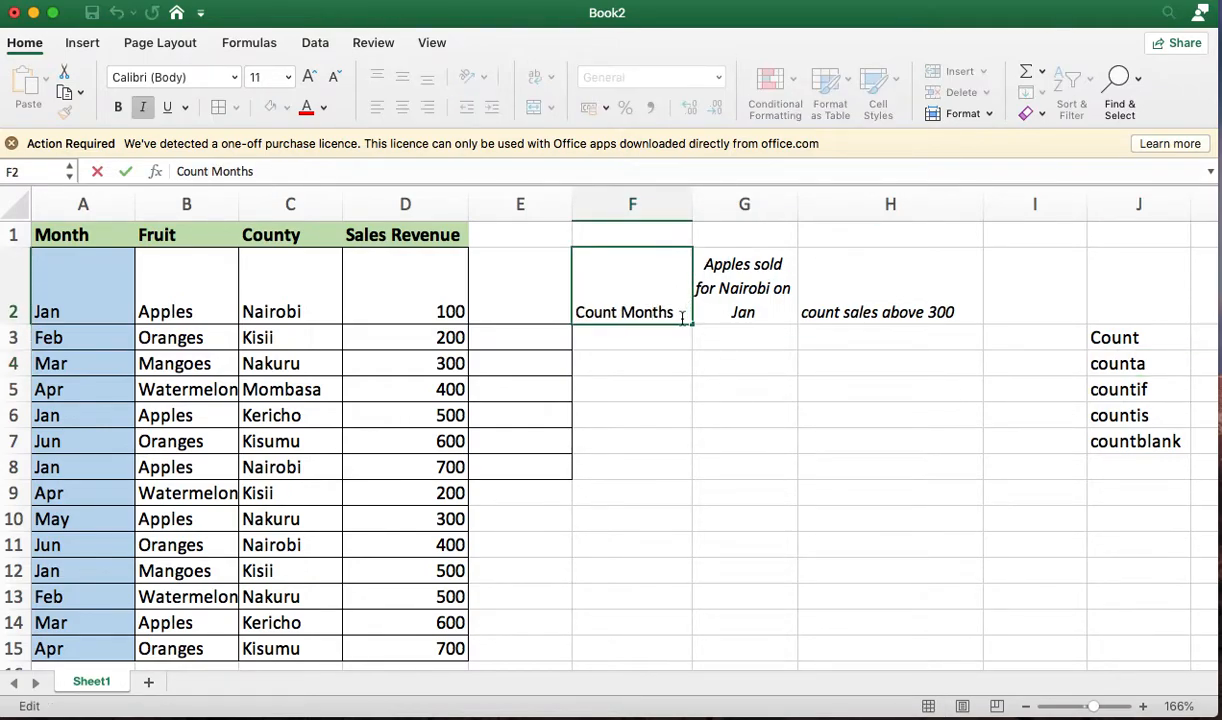
{"action": "key", "text": "BackSpace"}
{"action": "type", "text": "Specific"}
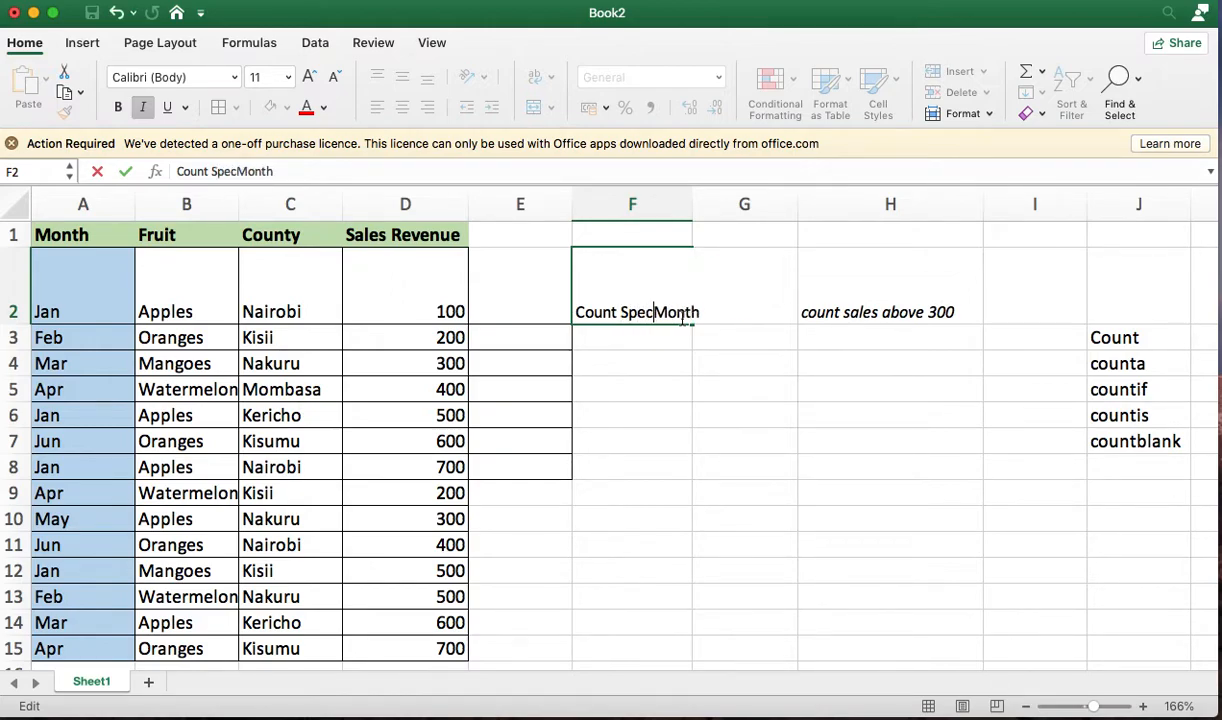
{"action": "key", "text": "Return"}
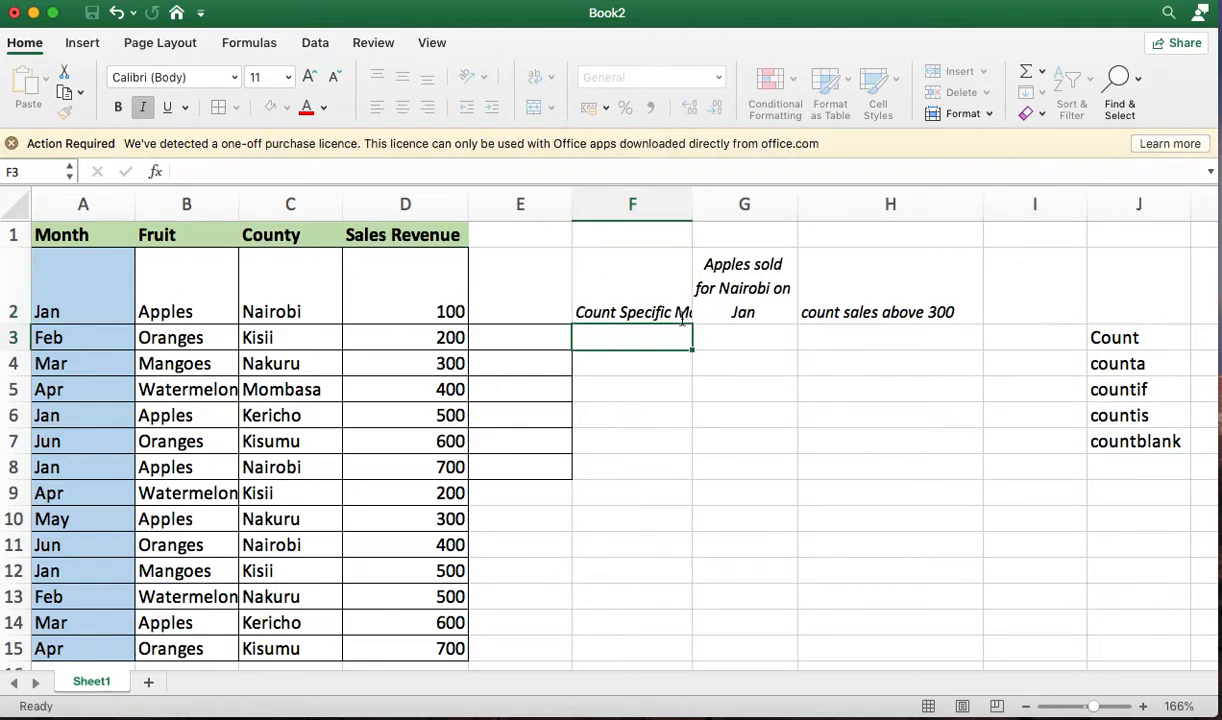
- Wrap the text of the Count Specific Month heading in F2
{"action": "left_click", "coordinate": [650, 280]}
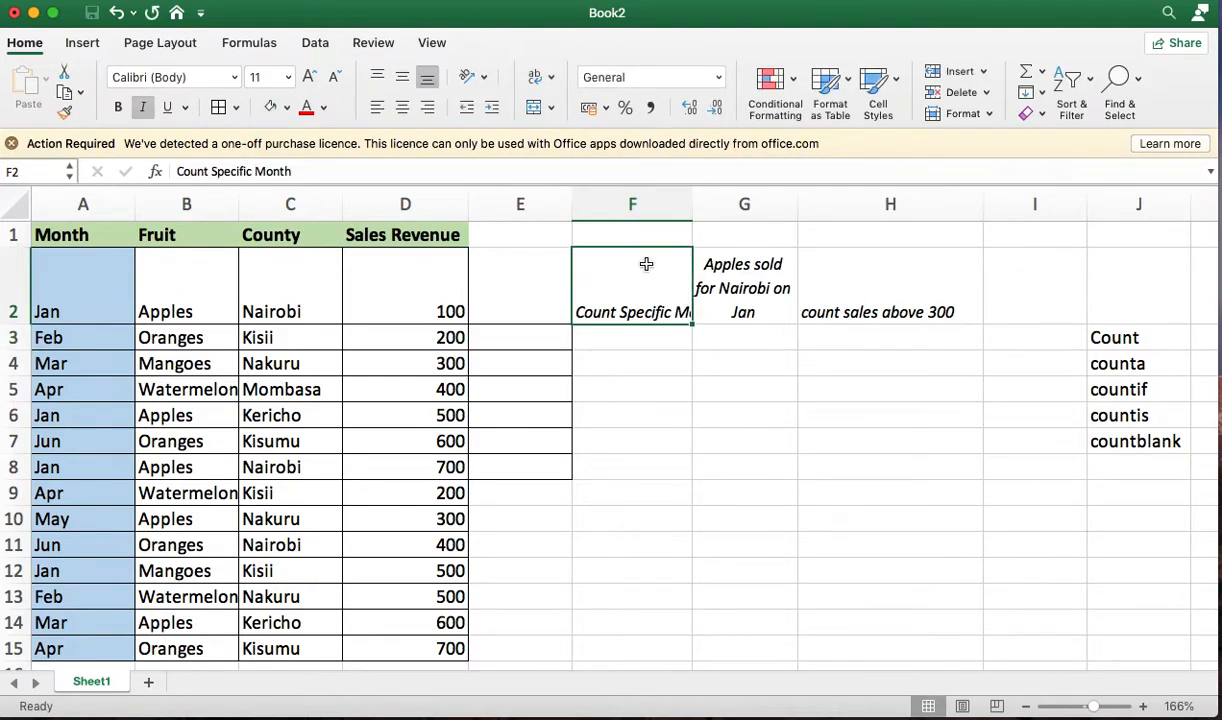
{"action": "left_click", "coordinate": [535, 80]}
{"action": "left_click", "coordinate": [635, 410]}
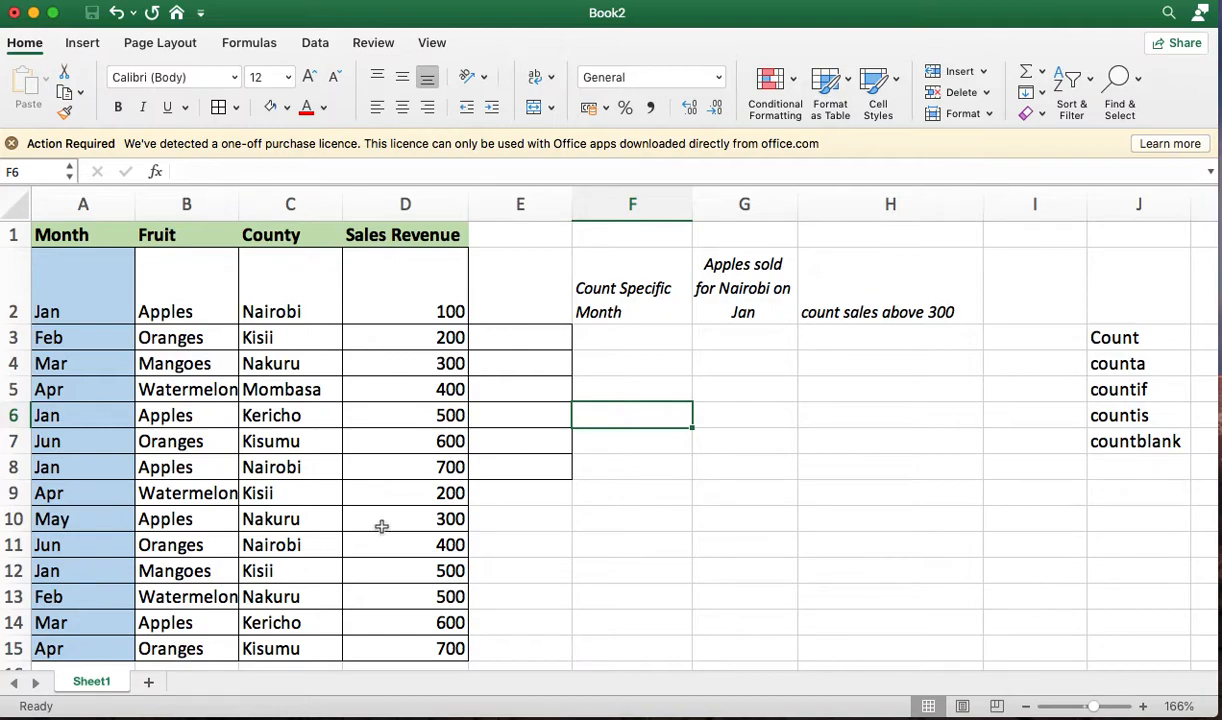
- Enter =COUNTIF(A2:A15,"Jan") in F3 to count the January entries in the Month column
{"action": "left_click", "coordinate": [648, 336]}
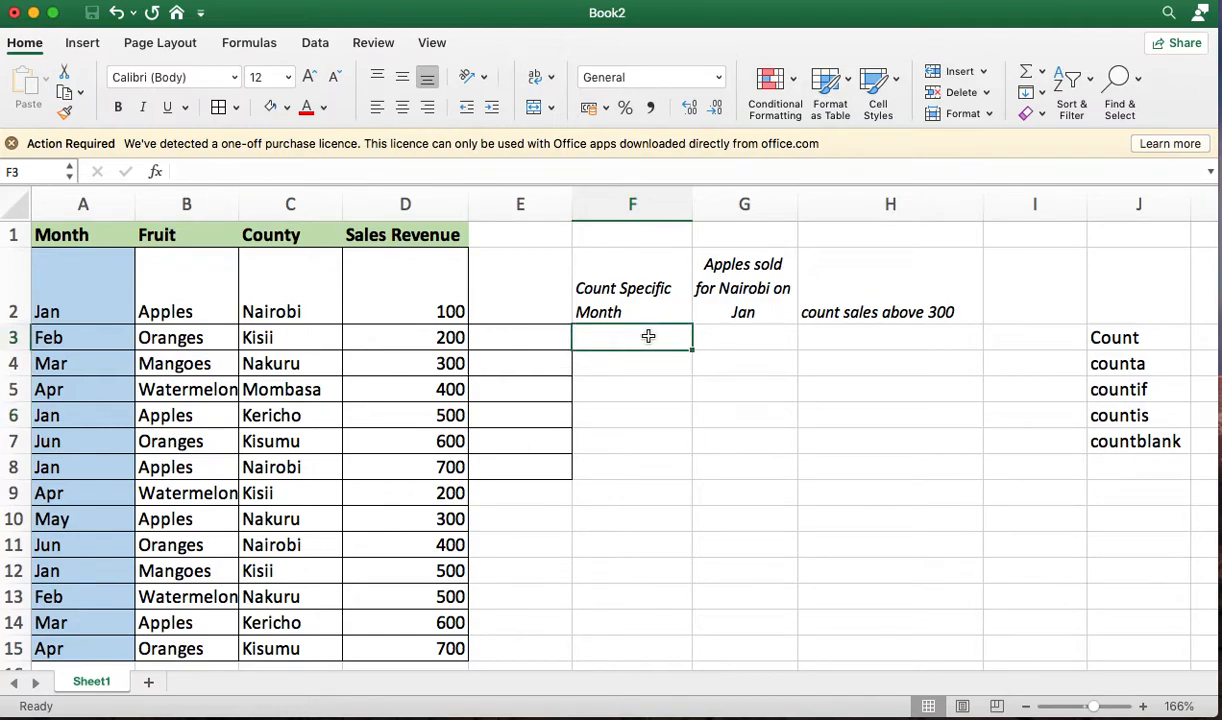
{"action": "type", "text": "=countif"}
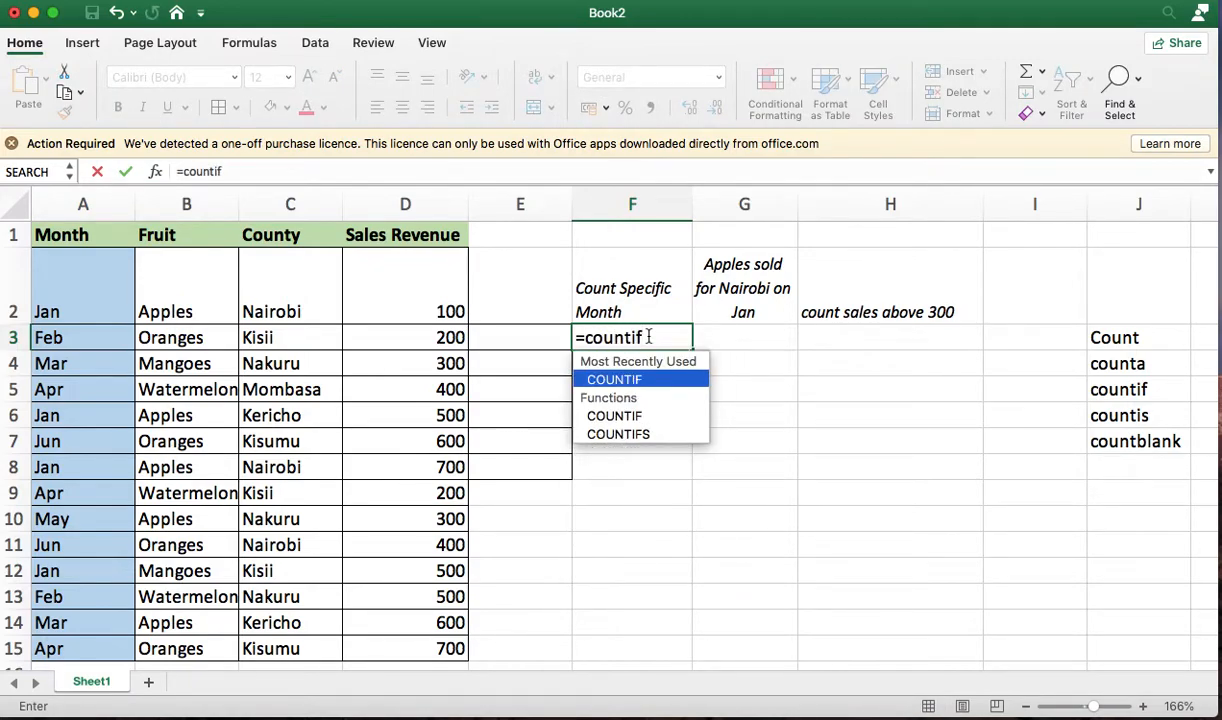
{"action": "key", "text": "Tab"}
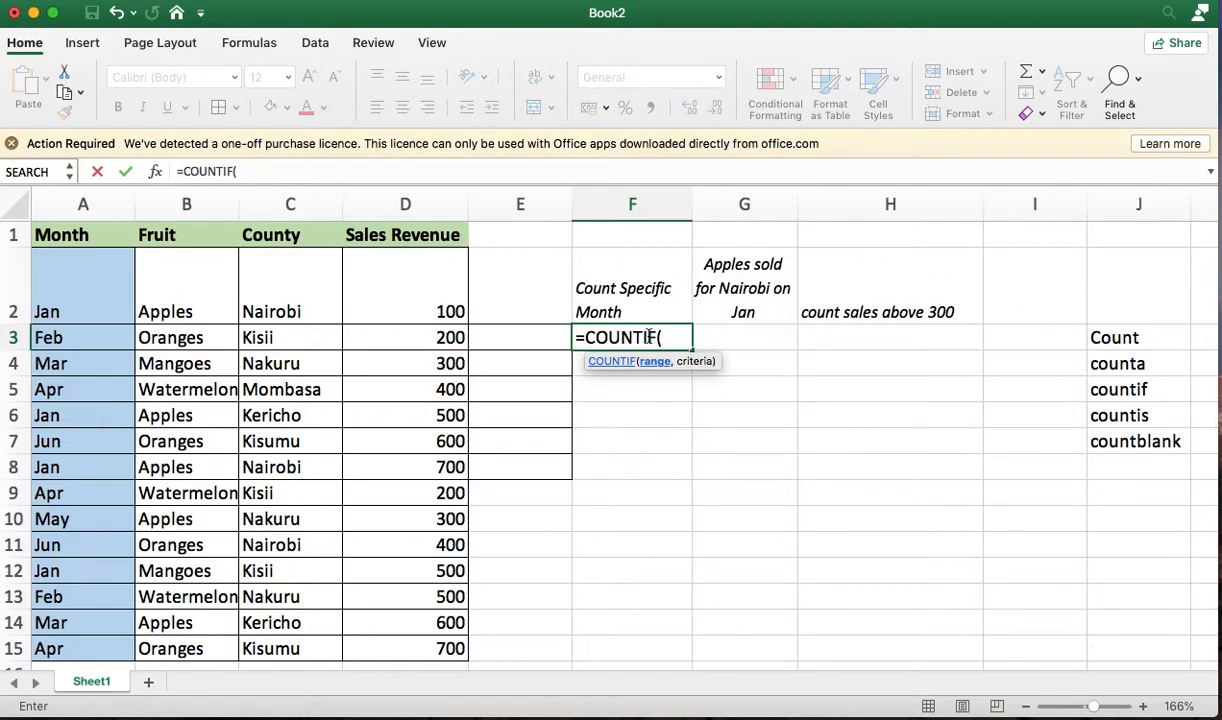
{"action": "type", "text": "a2:"}
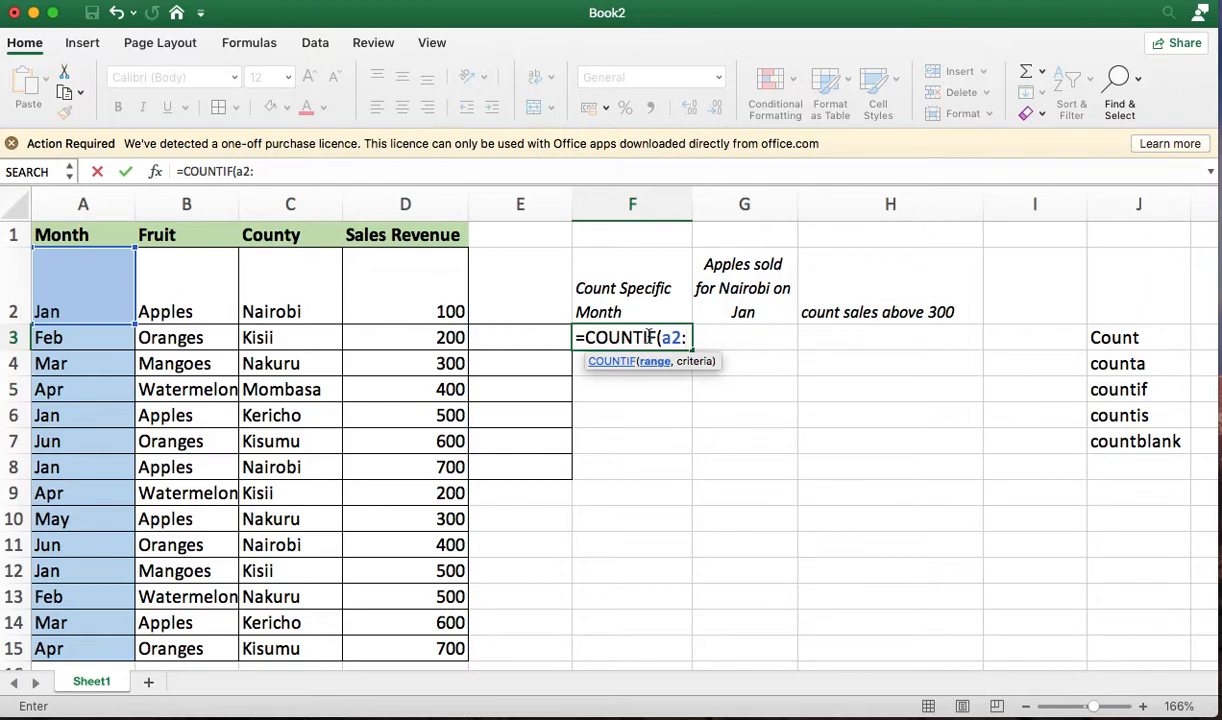
{"action": "type", "text": "a15,"}
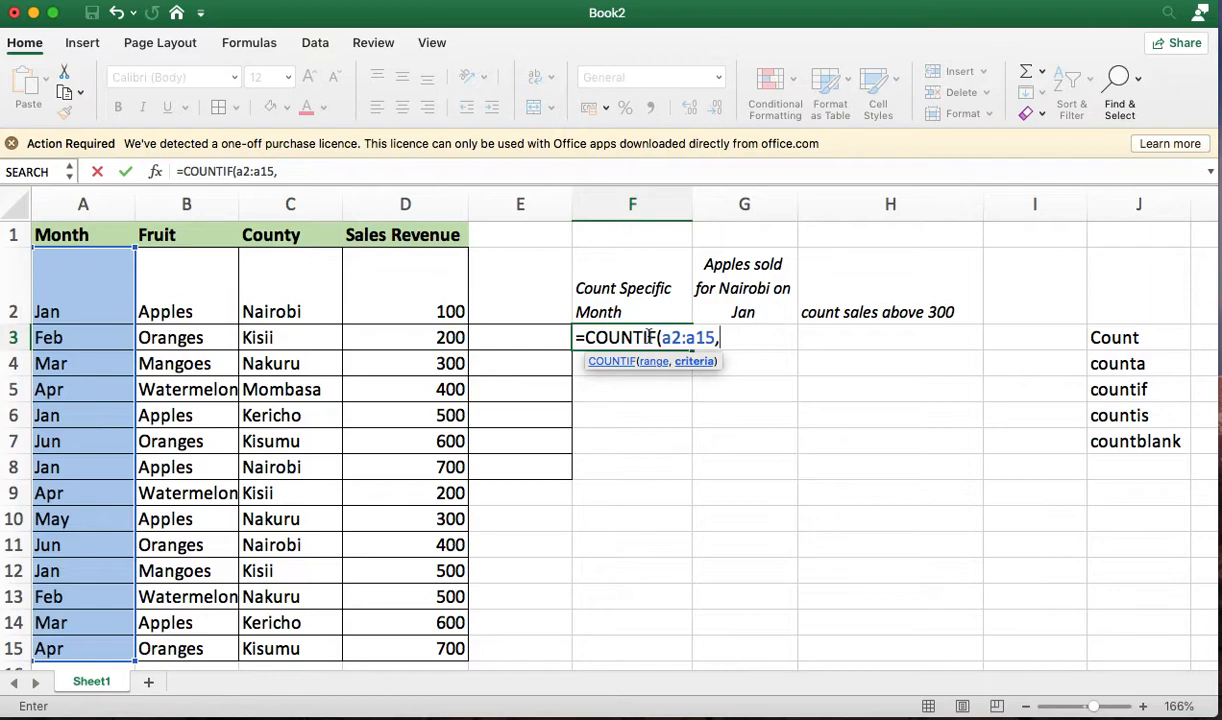
{"action": "type", "text": "\"Jan\")"}
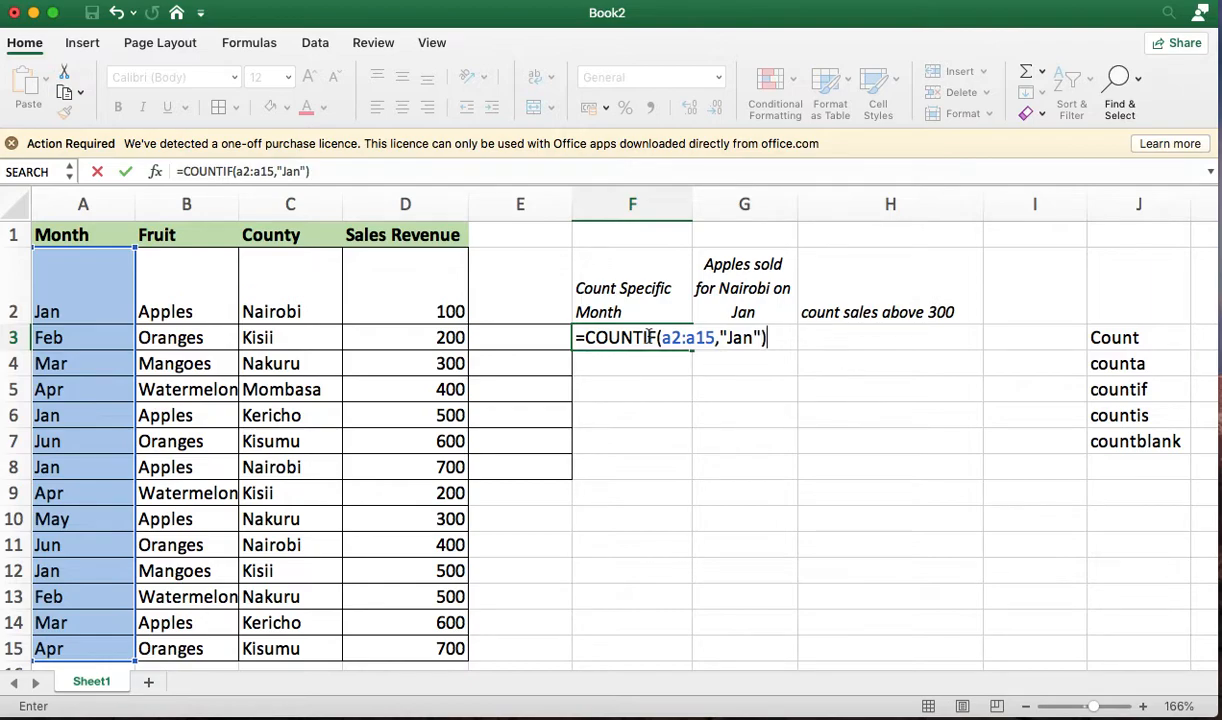
{"action": "key", "text": "Return"}
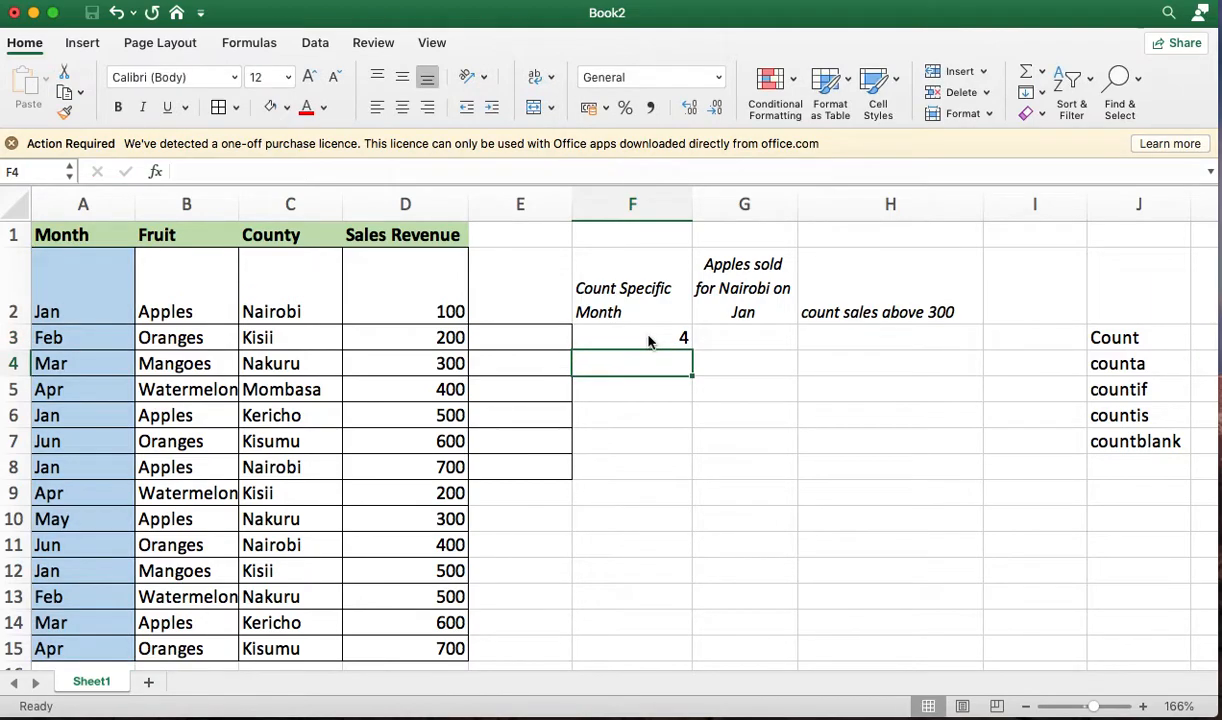
- Change the criterion of the COUNTIF formula in F3 to "Feb"
{"action": "left_click", "coordinate": [655, 336]}
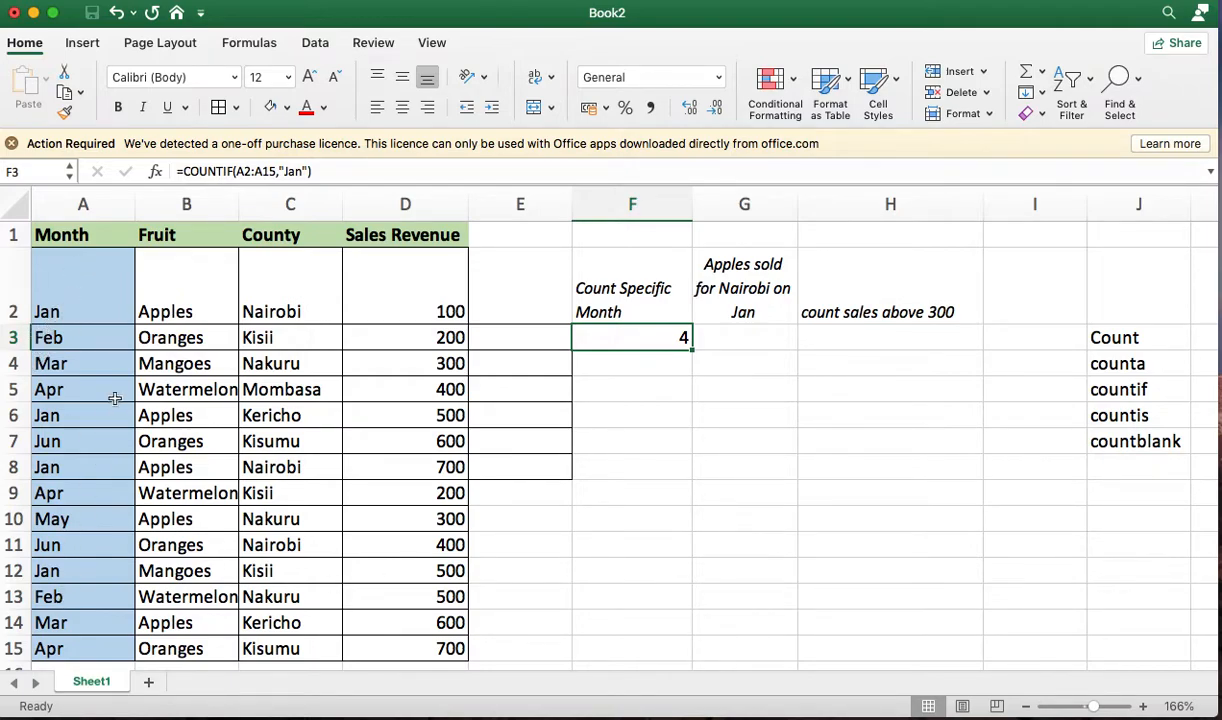
{"action": "double_click", "coordinate": [685, 337]}
{"action": "left_click", "coordinate": [759, 338]}
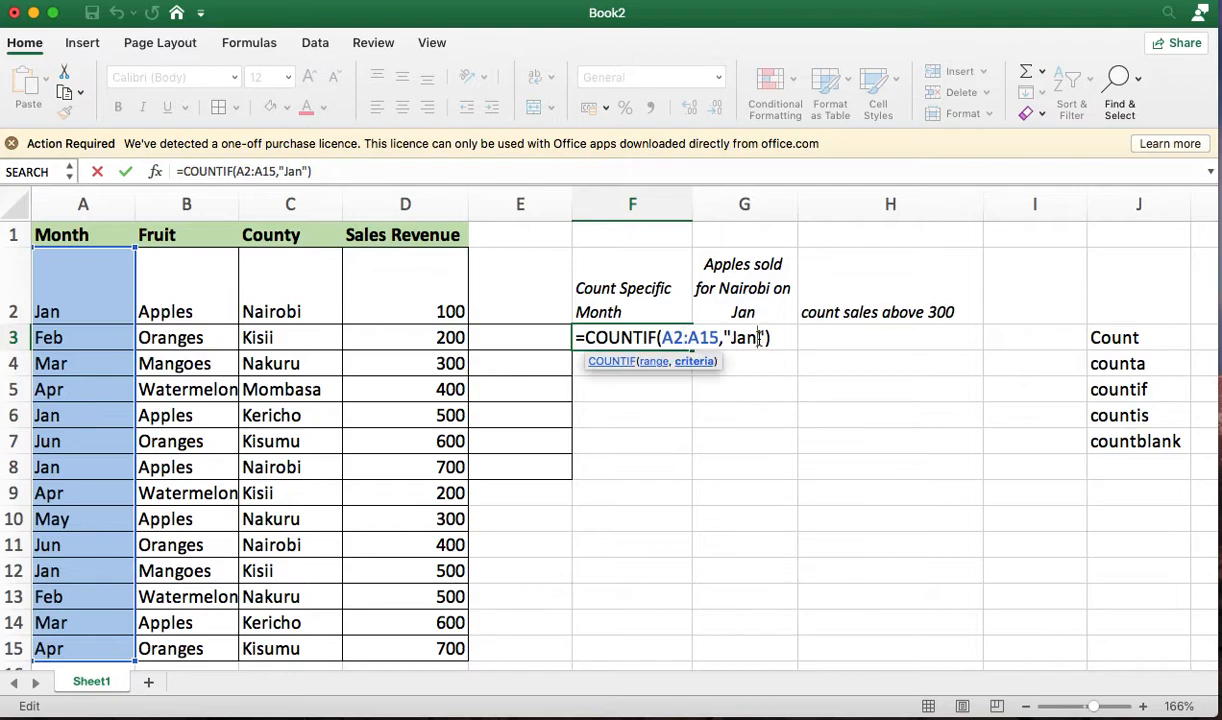
{"action": "key", "text": "BackSpace"}
{"action": "key", "text": "BackSpace"}
{"action": "key", "text": "BackSpace"}
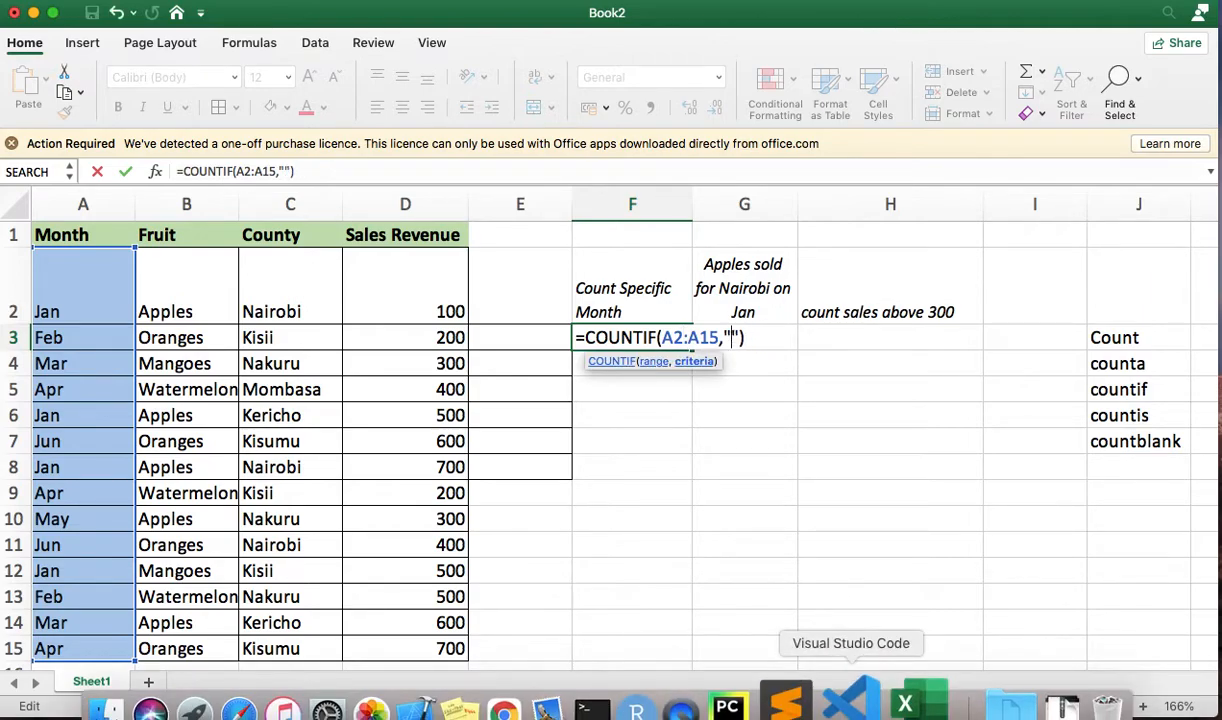
{"action": "type", "text": "Feb"}
{"action": "key", "text": "Return"}
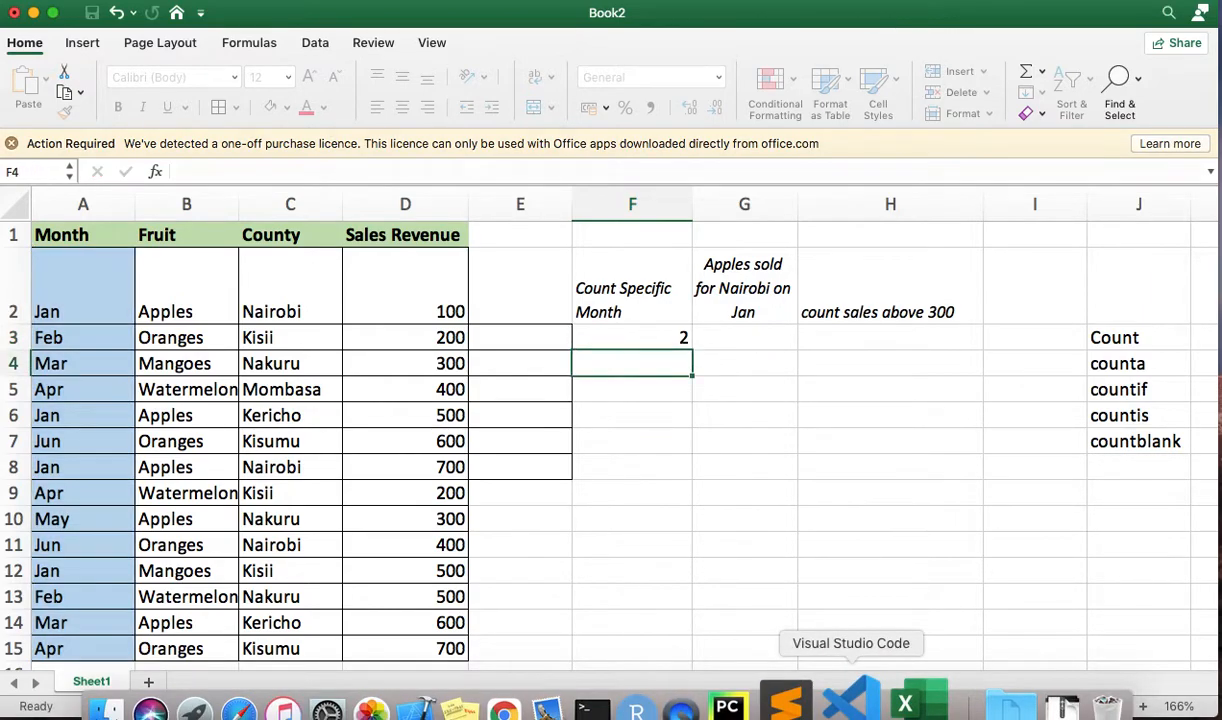
- Clear the COUNTIF formula from cell F3
{"action": "left_click", "coordinate": [647, 335]}
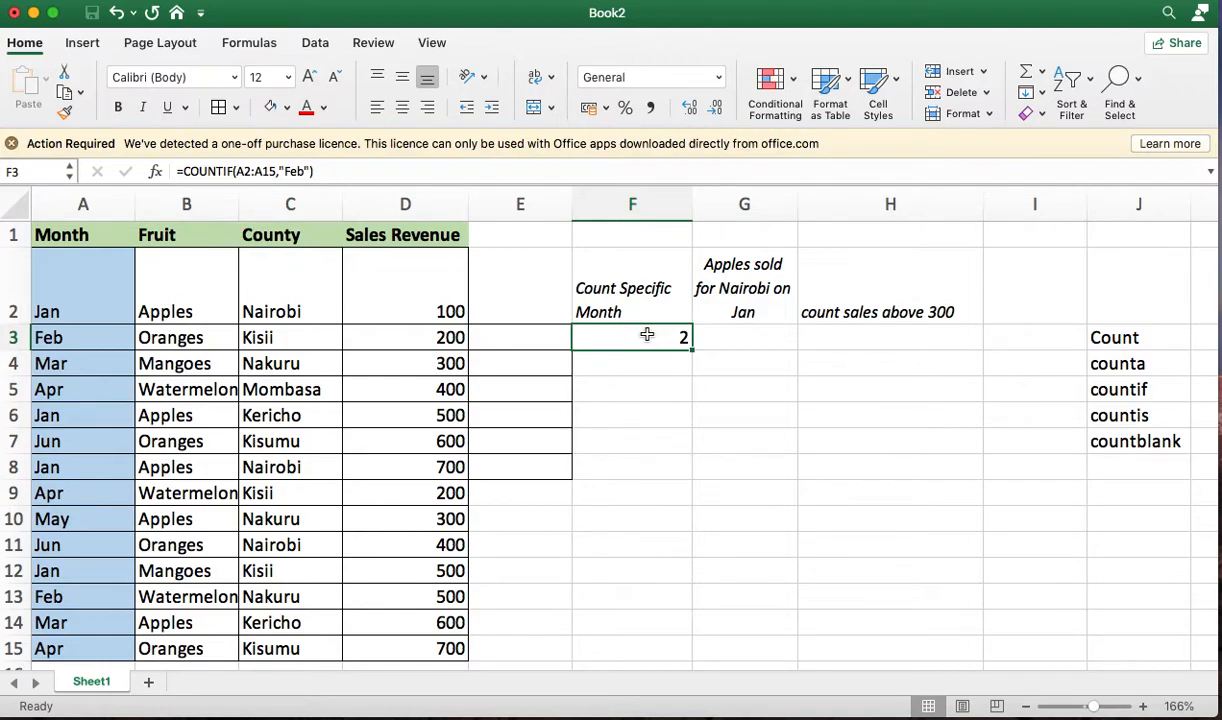
{"action": "double_click", "coordinate": [660, 338]}
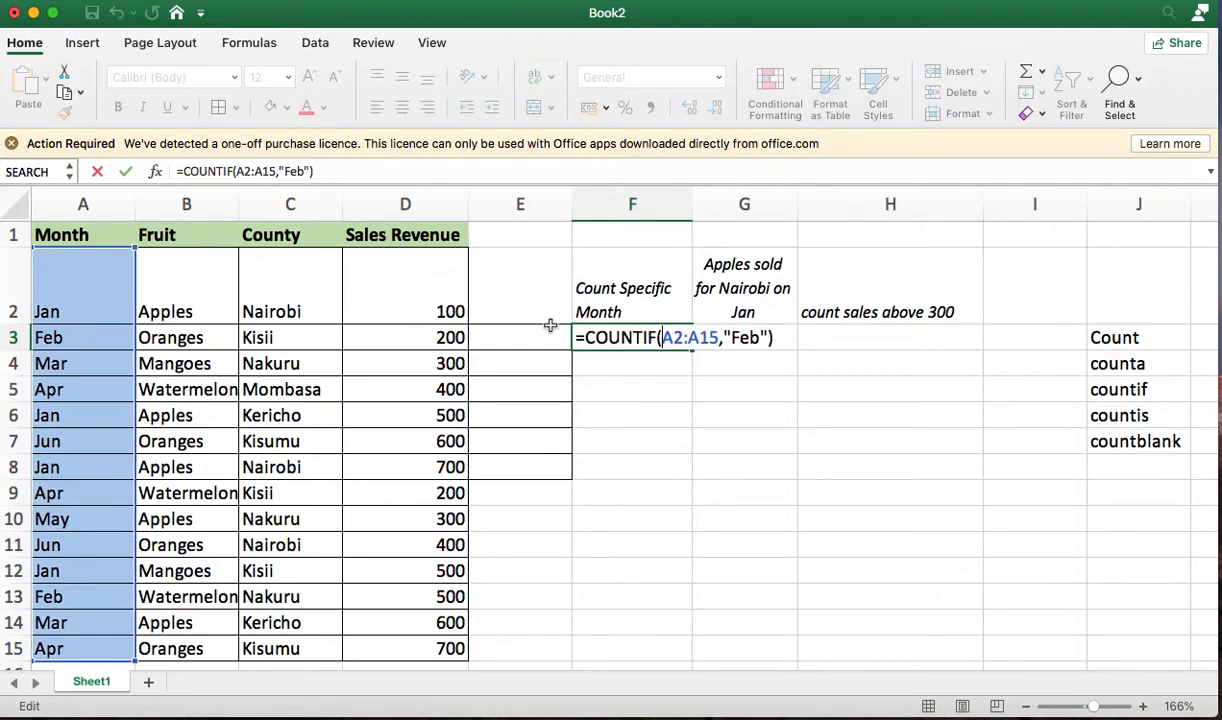
{"action": "left_click", "coordinate": [692, 380]}
{"action": "left_click", "coordinate": [620, 382]}
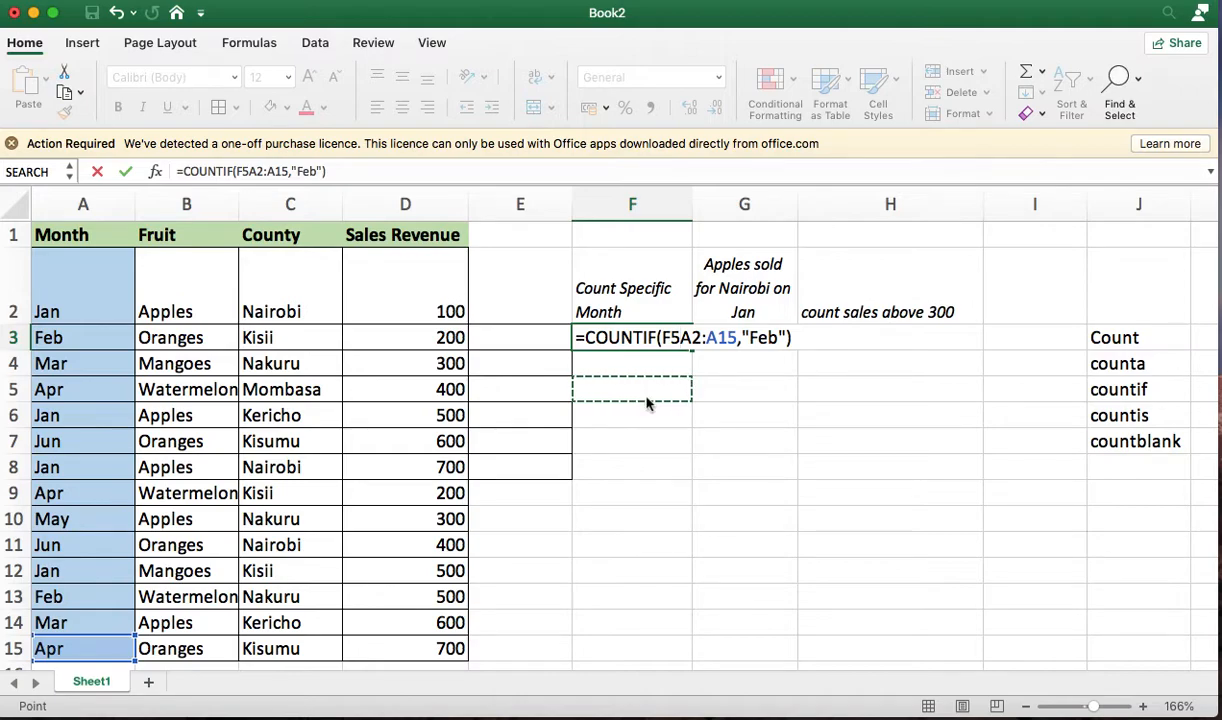
{"action": "key", "text": "BackSpace"}
{"action": "key", "text": "BackSpace"}
{"action": "key", "text": "BackSpace"}
{"action": "key", "text": "BackSpace"}
{"action": "key", "text": "BackSpace"}
{"action": "key", "text": "BackSpace"}
{"action": "key", "text": "BackSpace"}
{"action": "key", "text": "BackSpace"}
{"action": "key", "text": "BackSpace"}
{"action": "key", "text": "BackSpace"}
{"action": "key", "text": "BackSpace"}
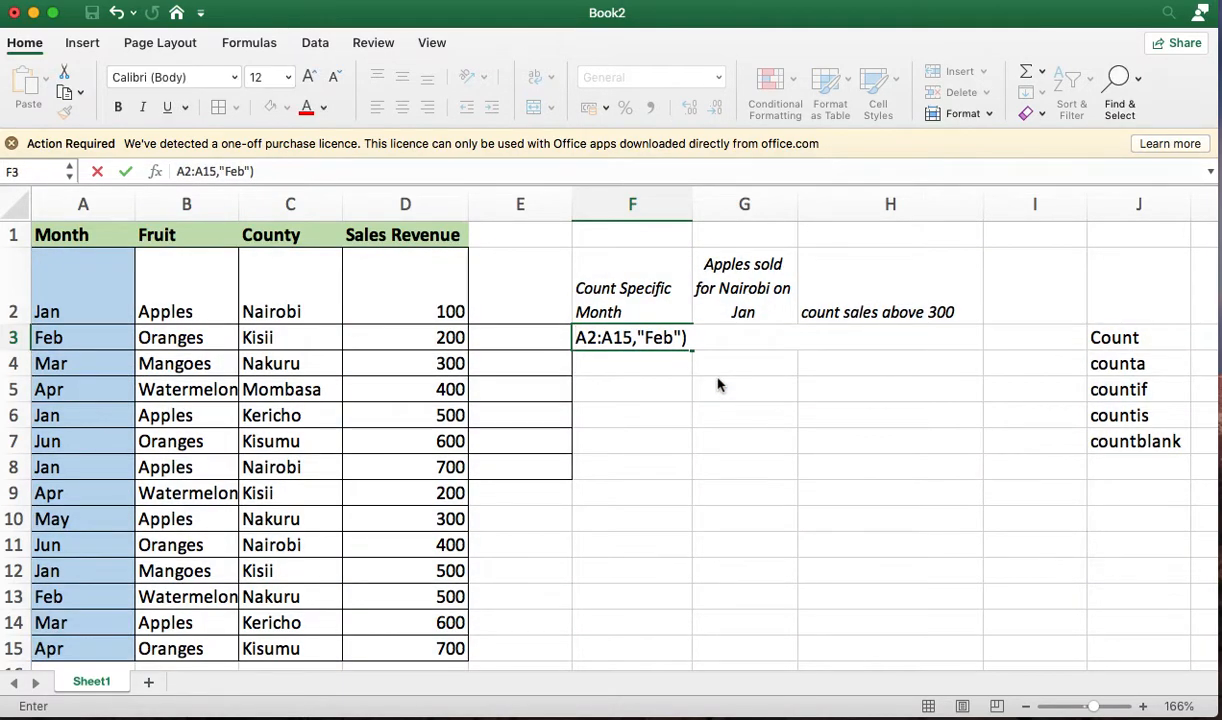
{"action": "key", "text": "Return"}
{"action": "left_click", "coordinate": [648, 340]}
{"action": "key", "text": "Delete"}
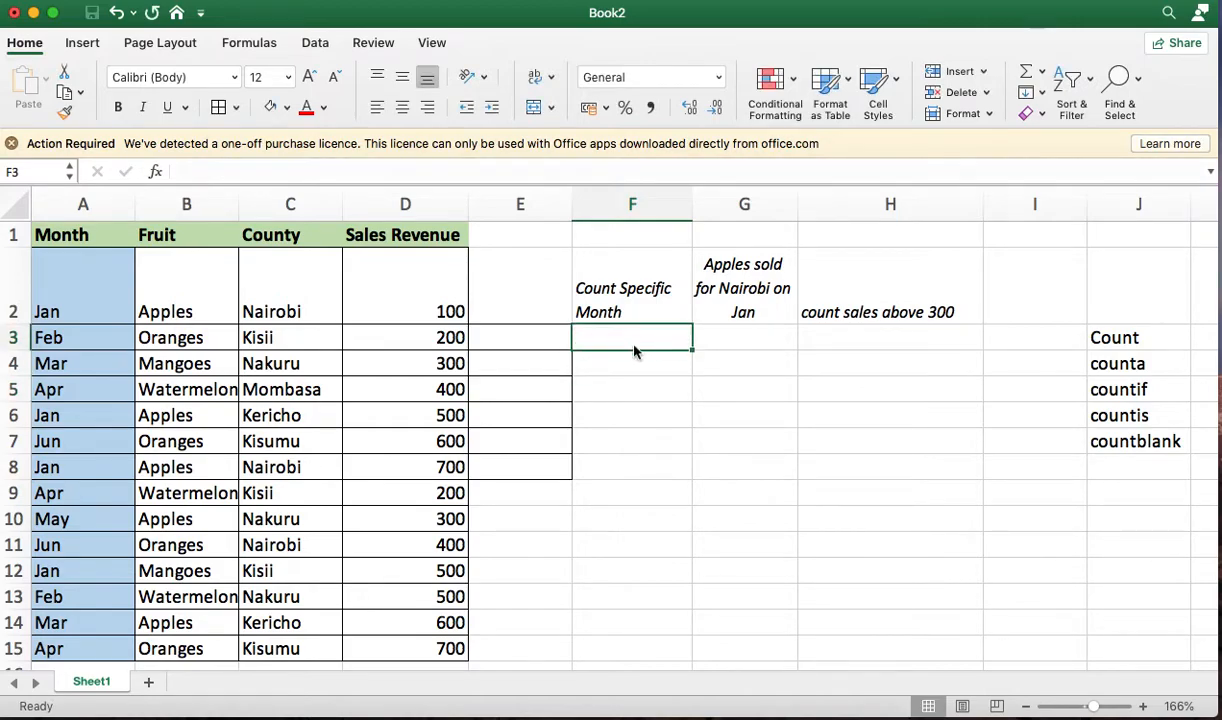
- Copy the months in A2:A15 and paste them into column E starting at E3
{"action": "left_click", "coordinate": [55, 284]}
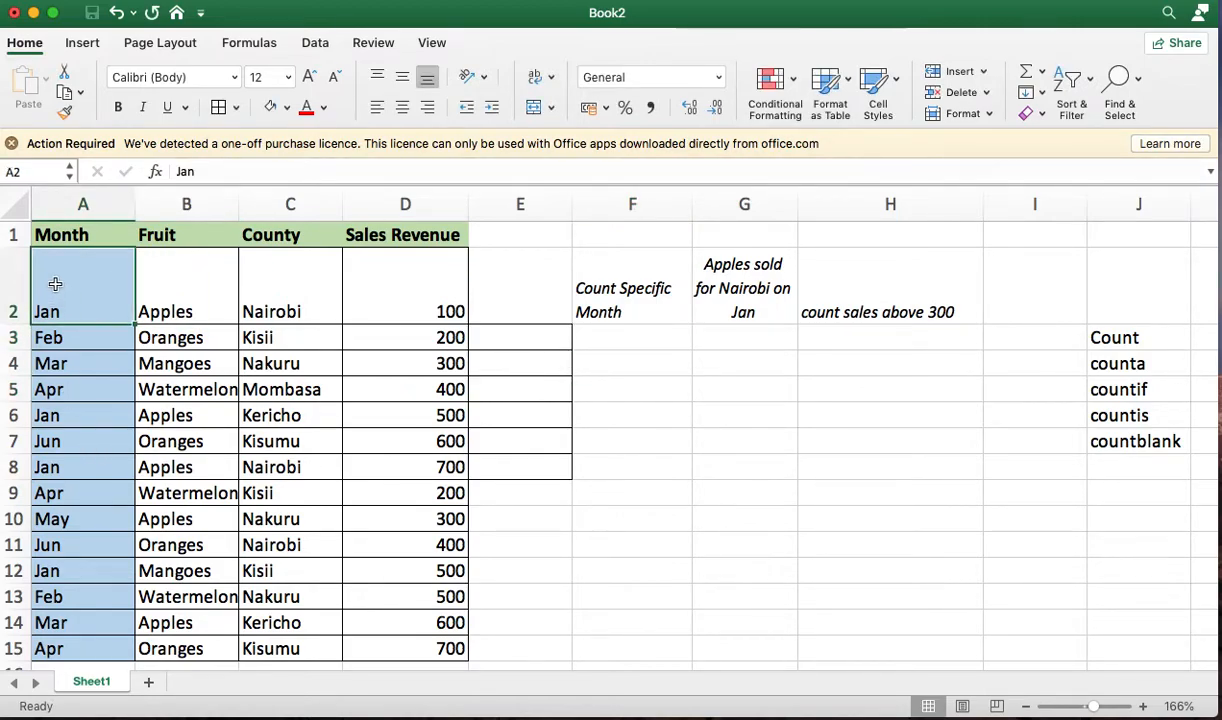
{"action": "key", "text": "shift+super+Down"}
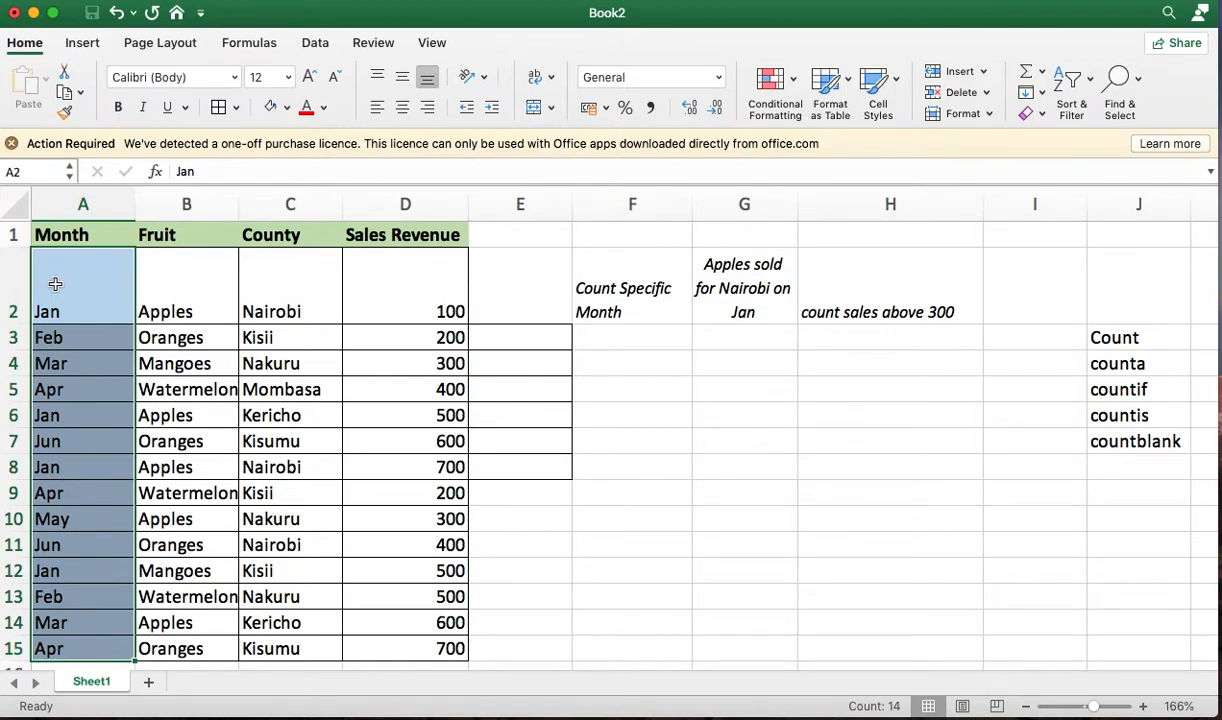
{"action": "key", "text": "super+c"}
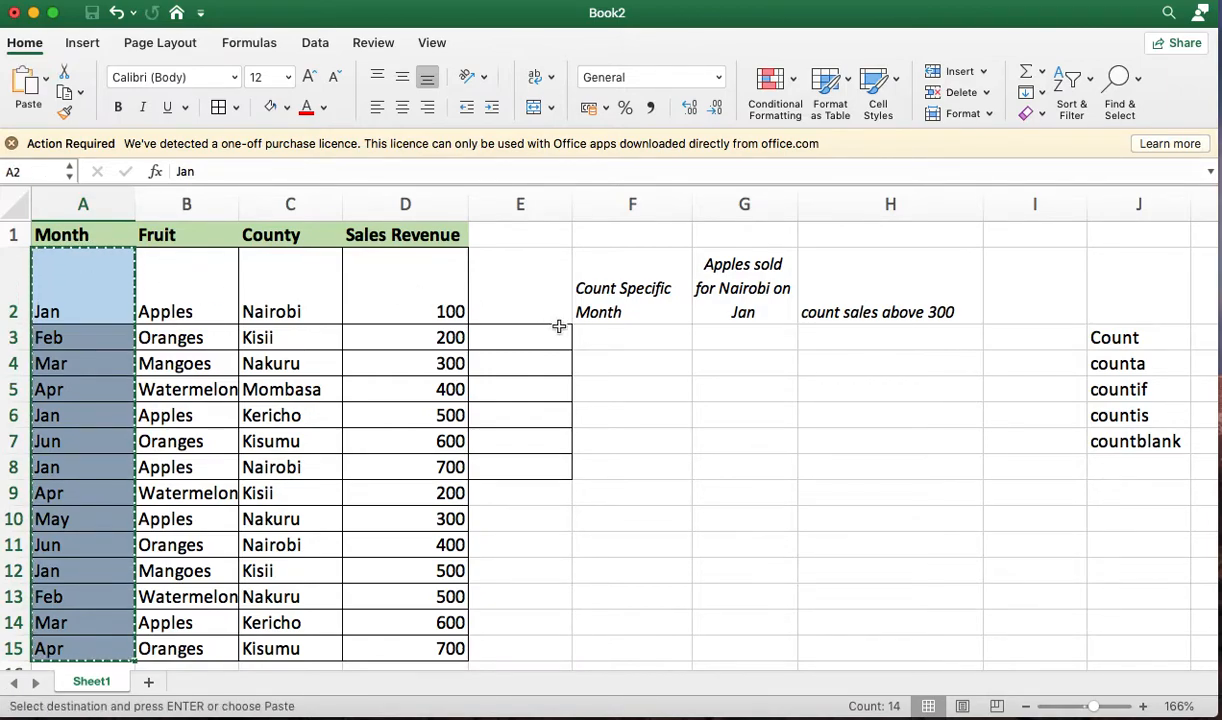
{"action": "left_click", "coordinate": [547, 335]}
{"action": "key", "text": "super+v"}
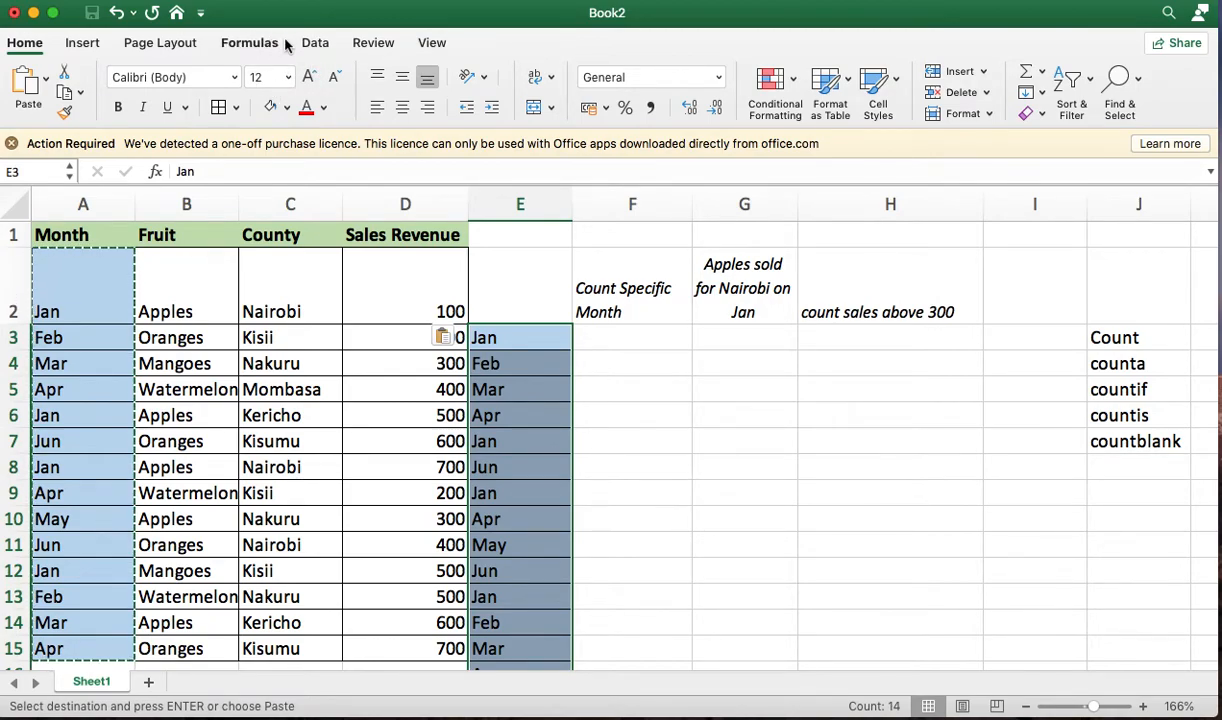
- Remove the duplicate months from the pasted list in column E, continuing with the current selection only
{"action": "left_click", "coordinate": [315, 43]}
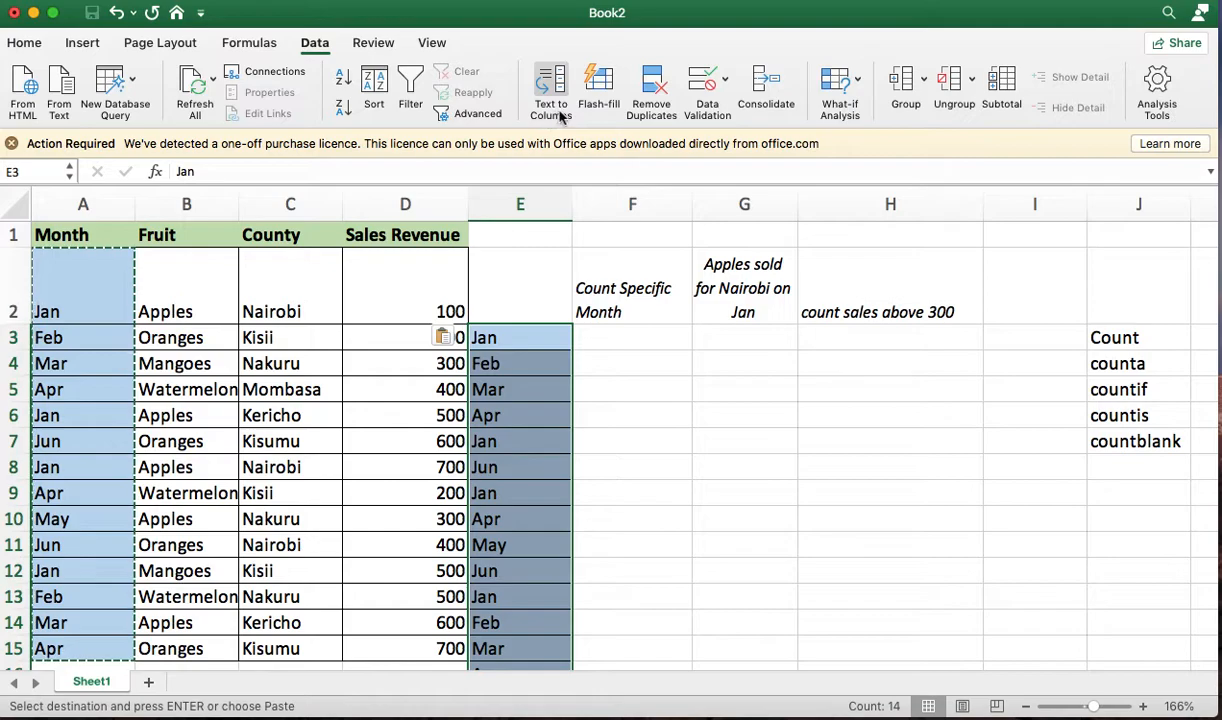
{"action": "left_click", "coordinate": [652, 95]}
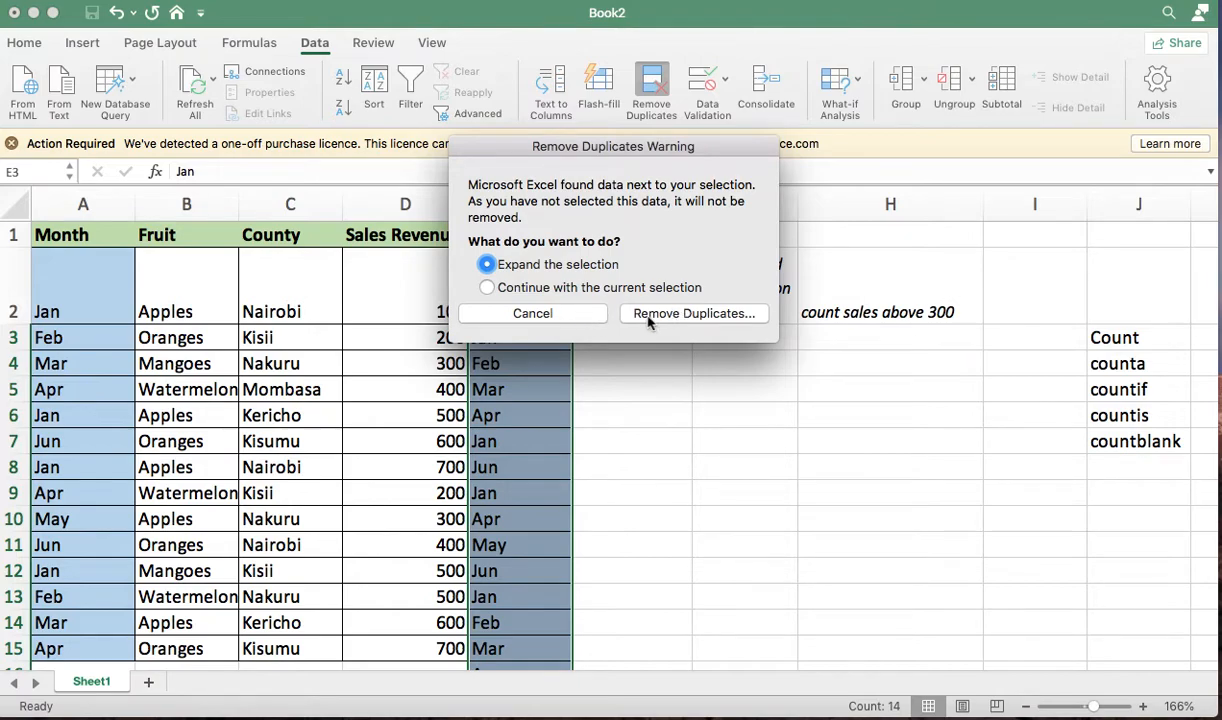
{"action": "left_click", "coordinate": [487, 288]}
{"action": "left_click", "coordinate": [680, 313]}
{"action": "left_click", "coordinate": [649, 341]}
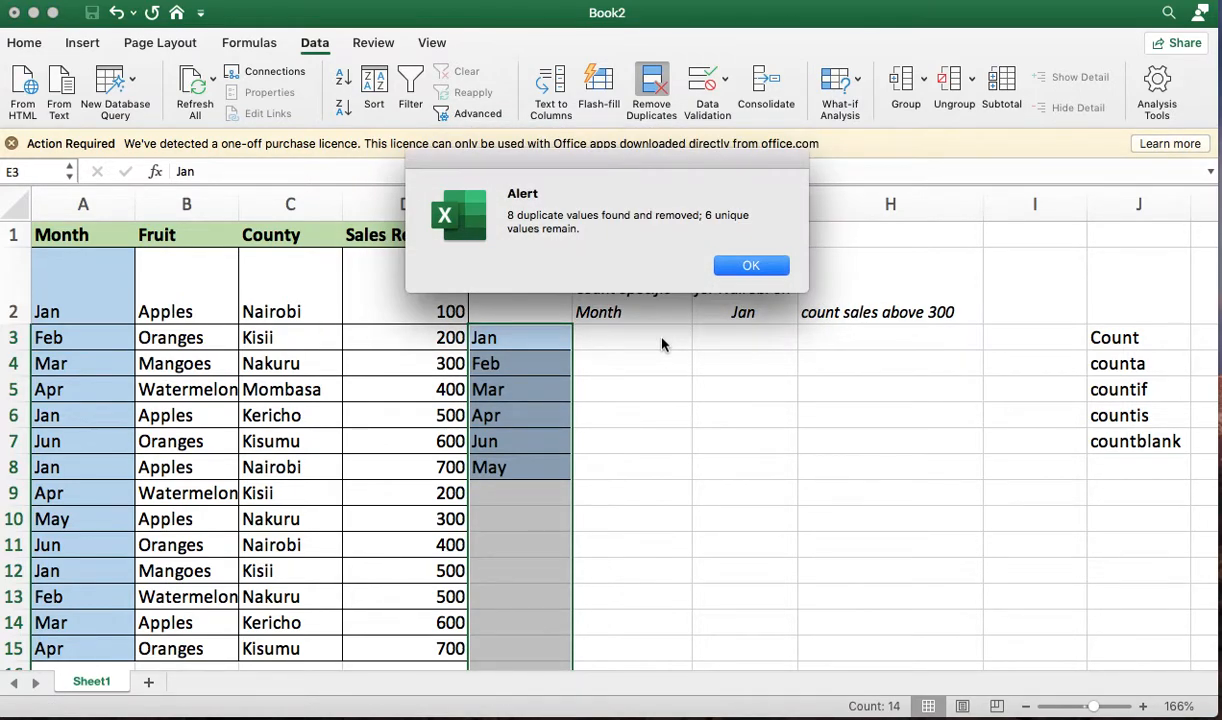
{"action": "left_click", "coordinate": [752, 266]}
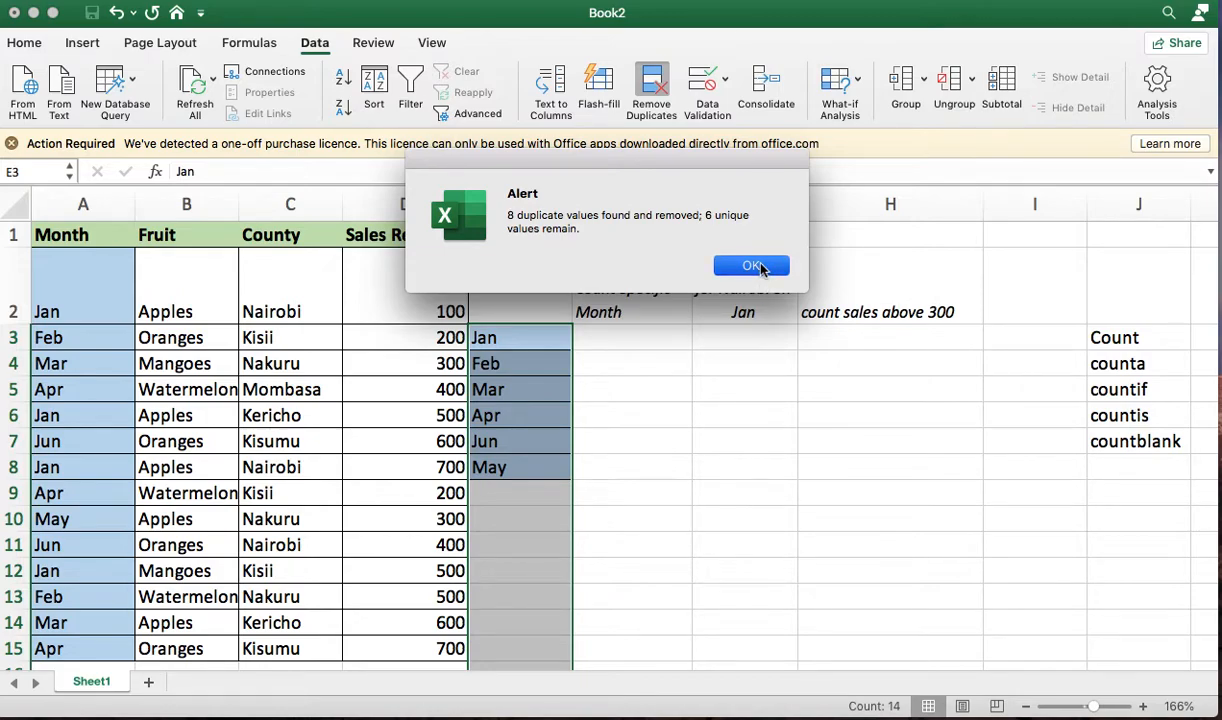
{"action": "left_click", "coordinate": [532, 467]}
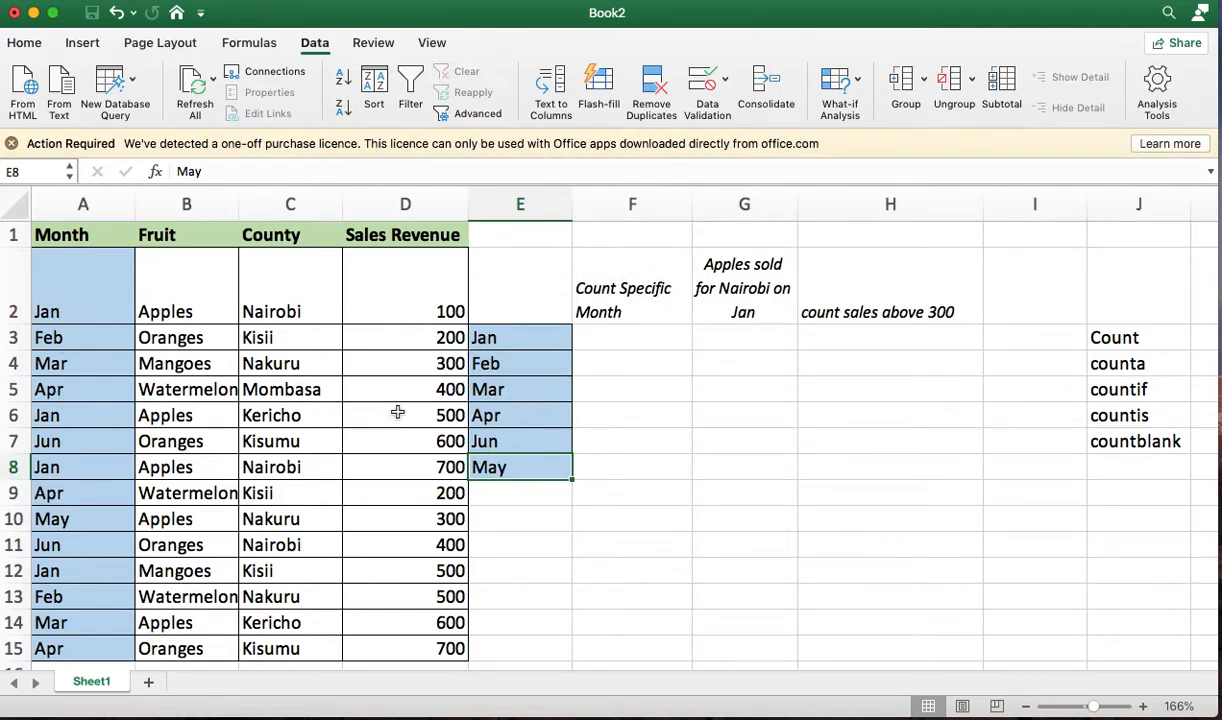
- Enter =COUNTIF(A2:A15,E3) in F3 to count each listed month, and fill the formula down to F15
{"action": "left_click", "coordinate": [631, 336]}
{"action": "type", "text": "="}
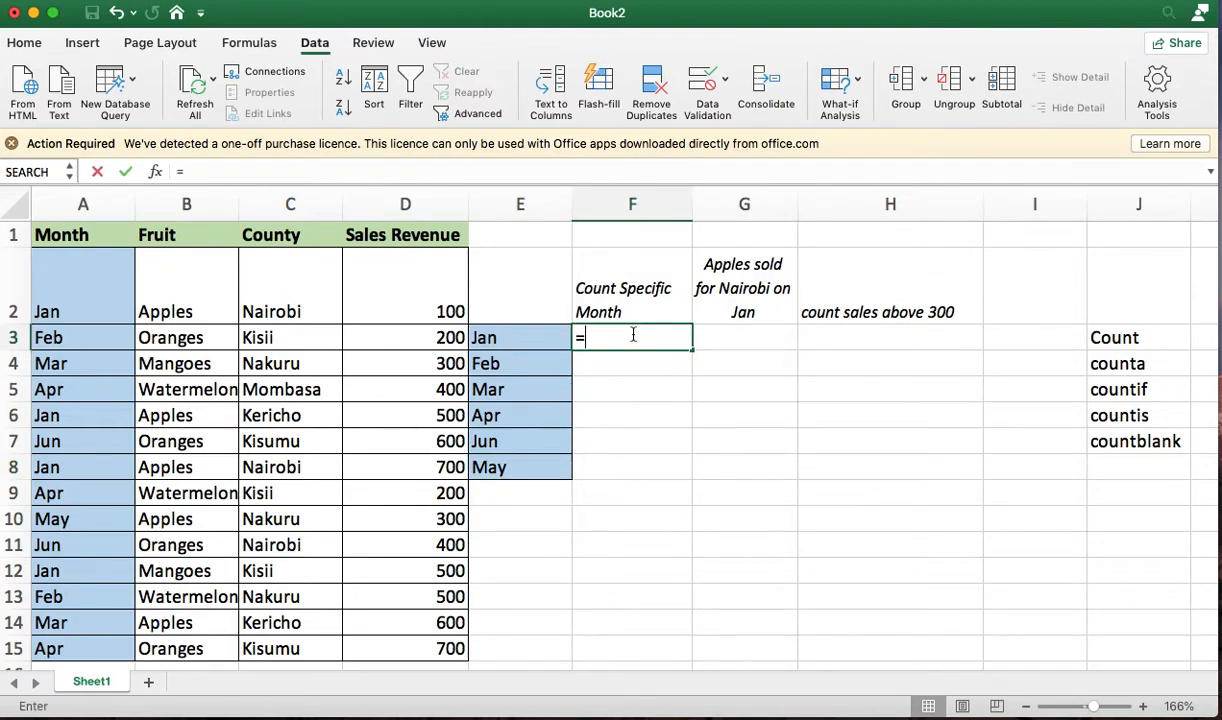
{"action": "type", "text": "countif"}
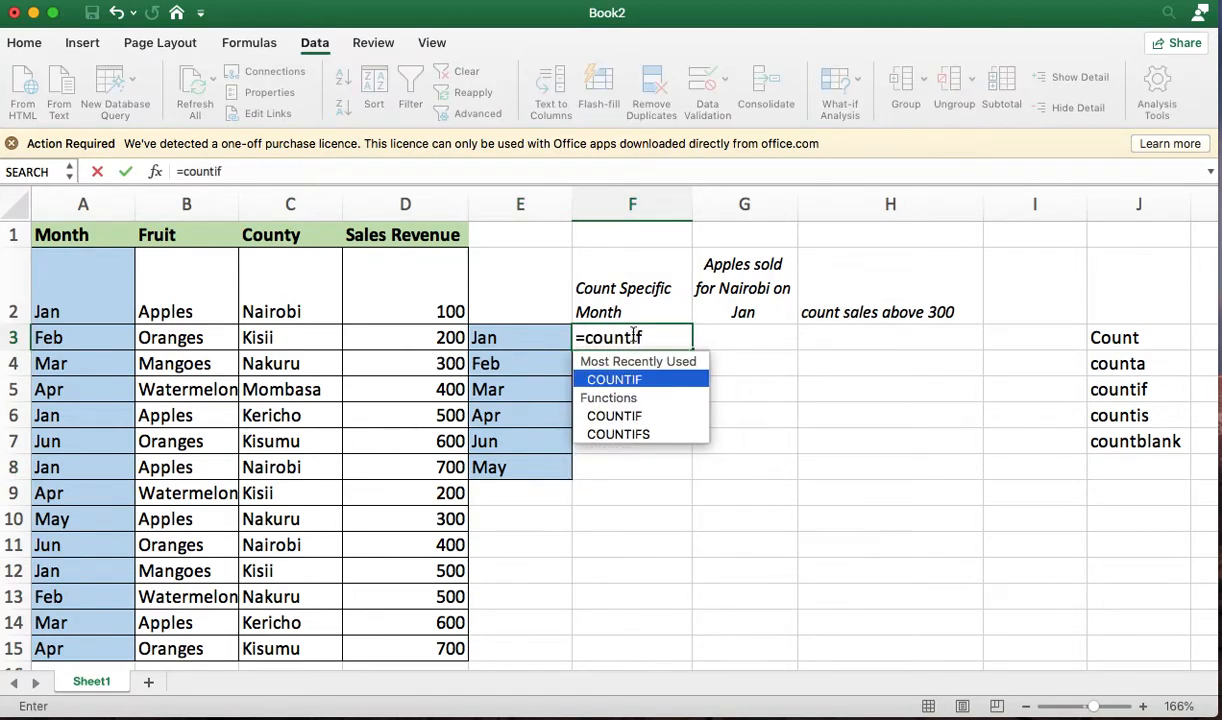
{"action": "key", "text": "Tab"}
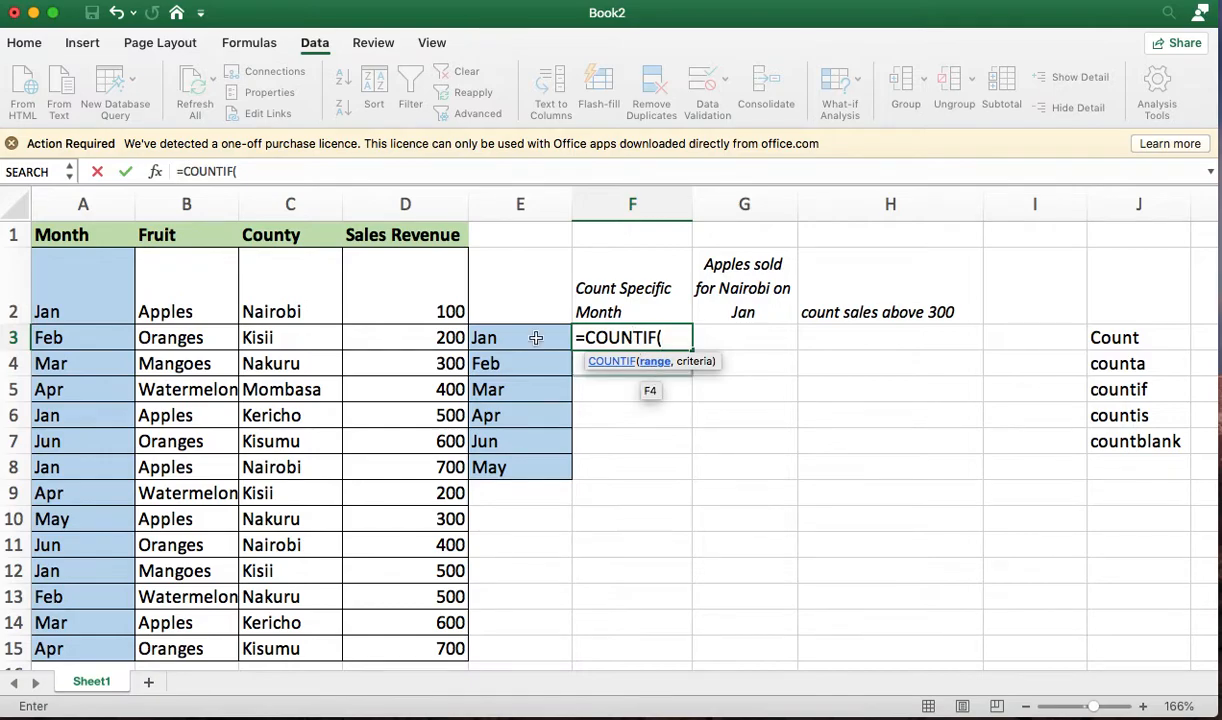
{"action": "left_click", "coordinate": [75, 283]}
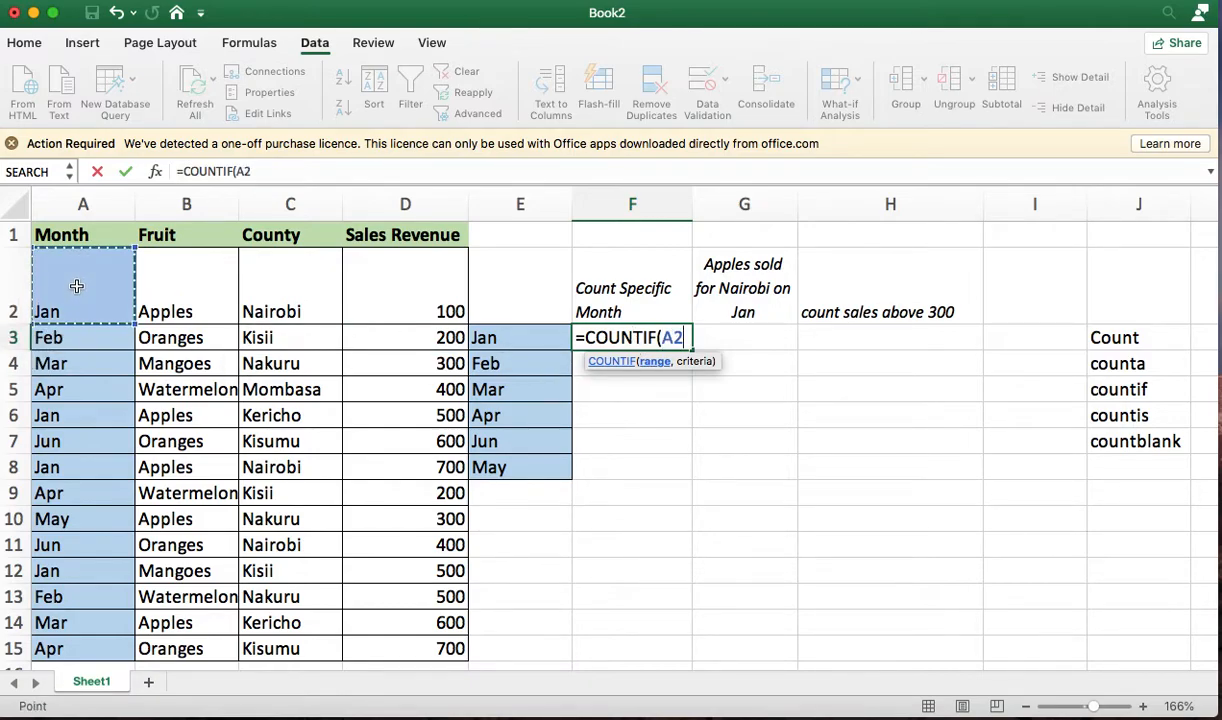
{"action": "key", "text": "ctrl+shift+Down"}
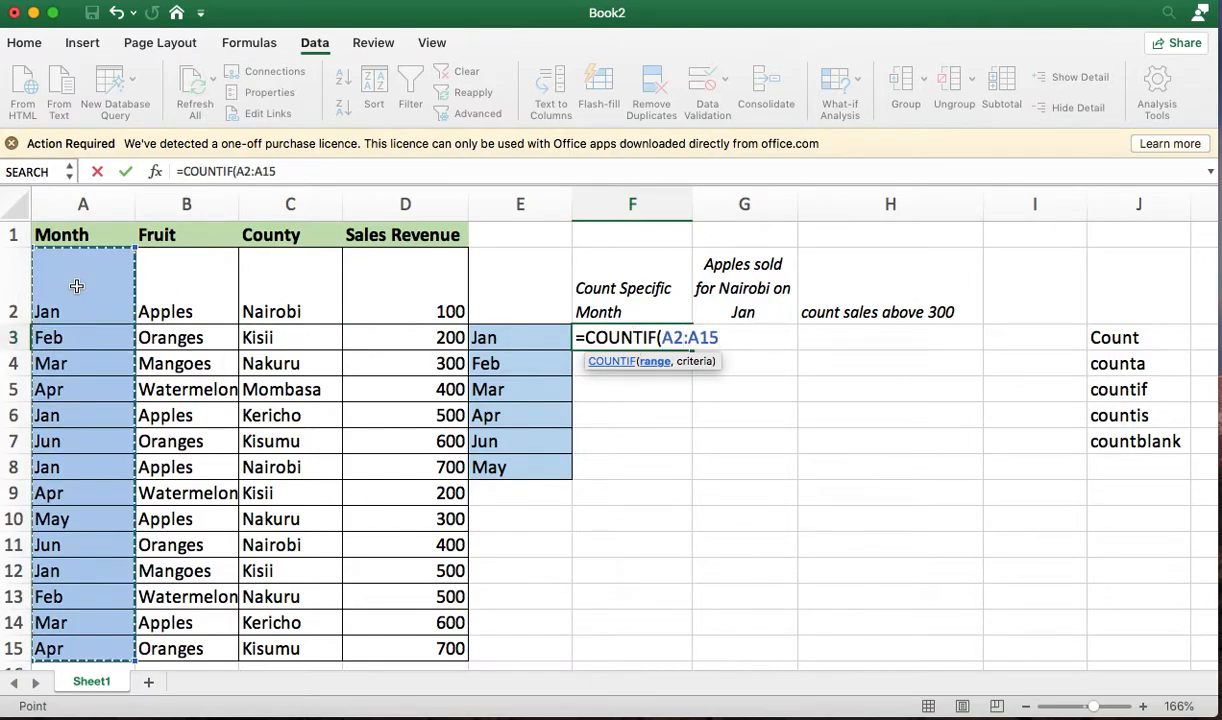
{"action": "type", "text": ","}
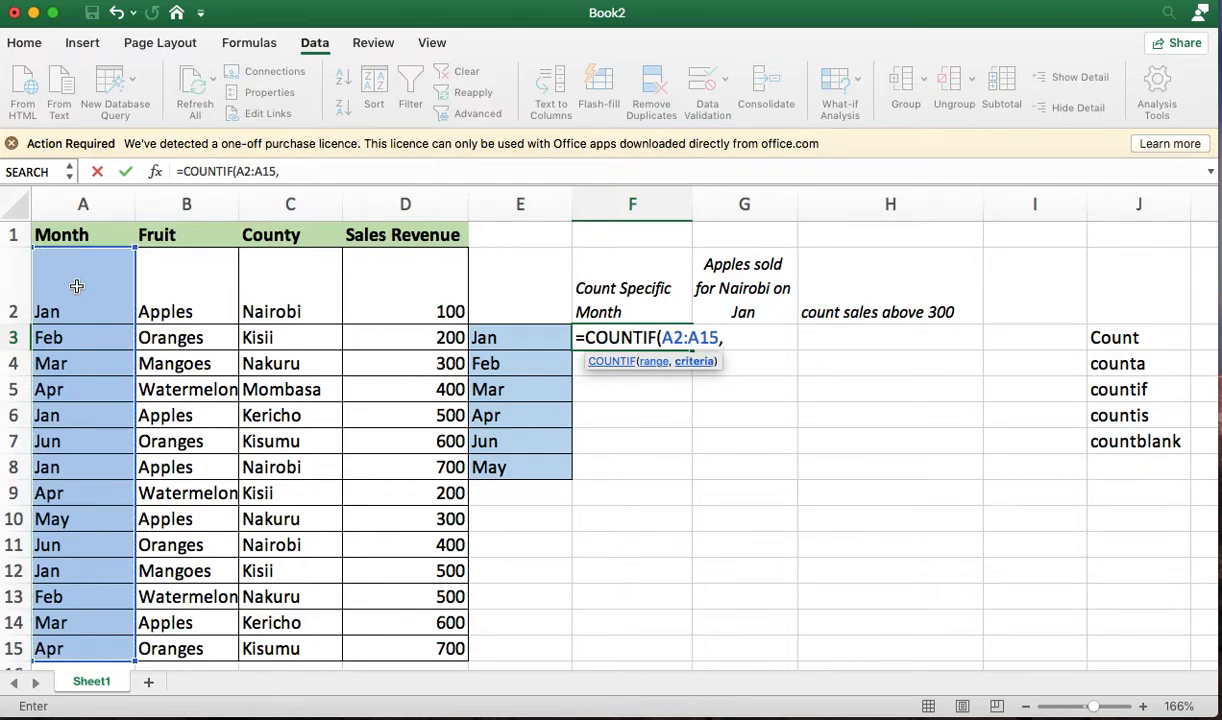
{"action": "left_click", "coordinate": [507, 340]}
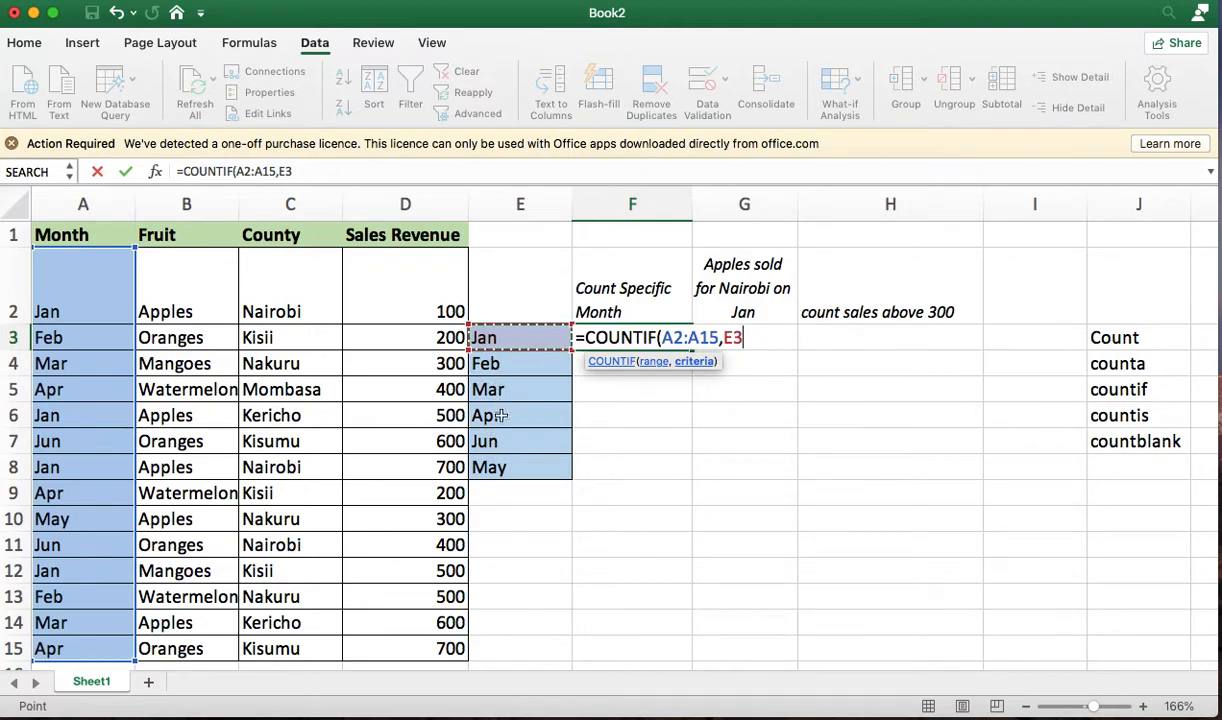
{"action": "type", "text": ")"}
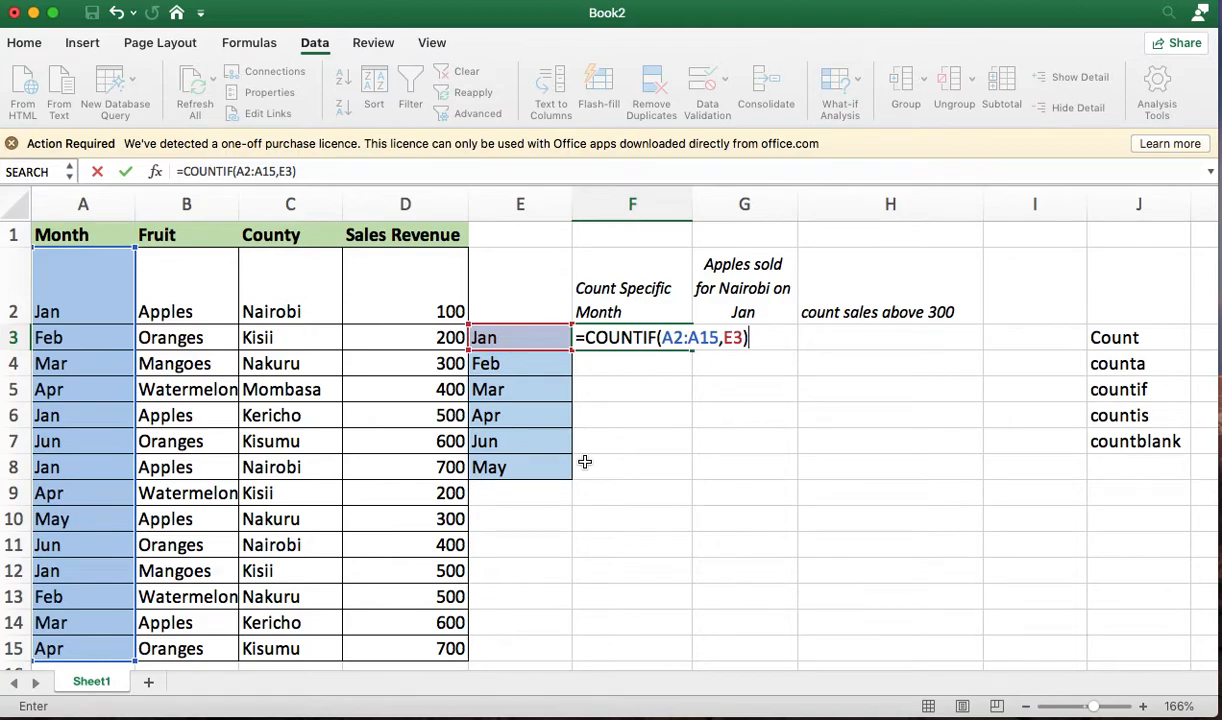
{"action": "key", "text": "Return"}
{"action": "left_click", "coordinate": [680, 340]}
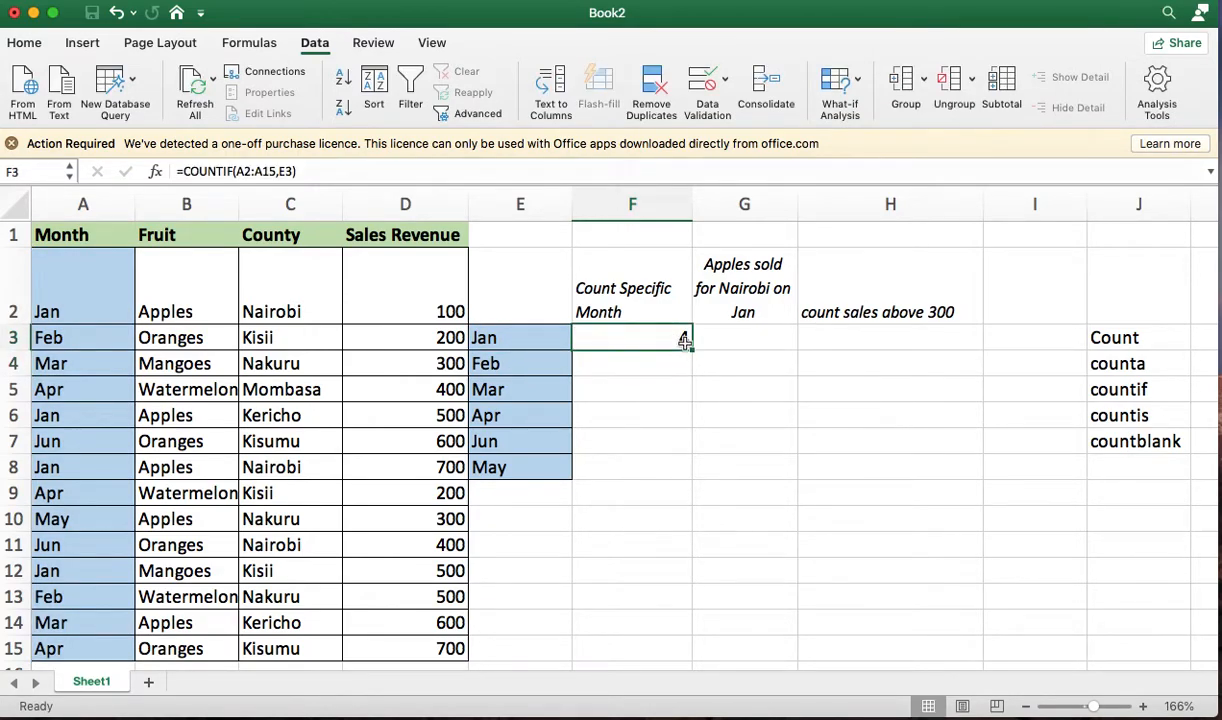
{"action": "double_click", "coordinate": [691, 350]}
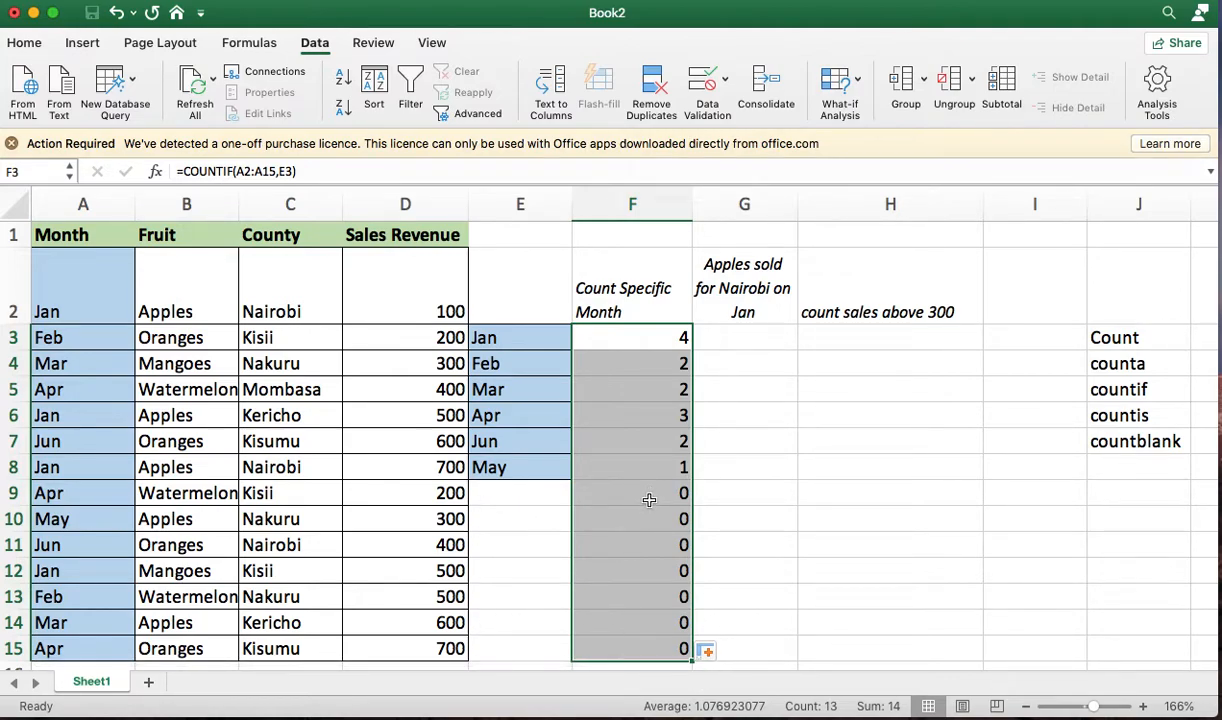
- Undo the last fill and refill the COUNTIF formula from F3 down to F8 only, checking the copied formulas
{"action": "key", "text": "super+z"}
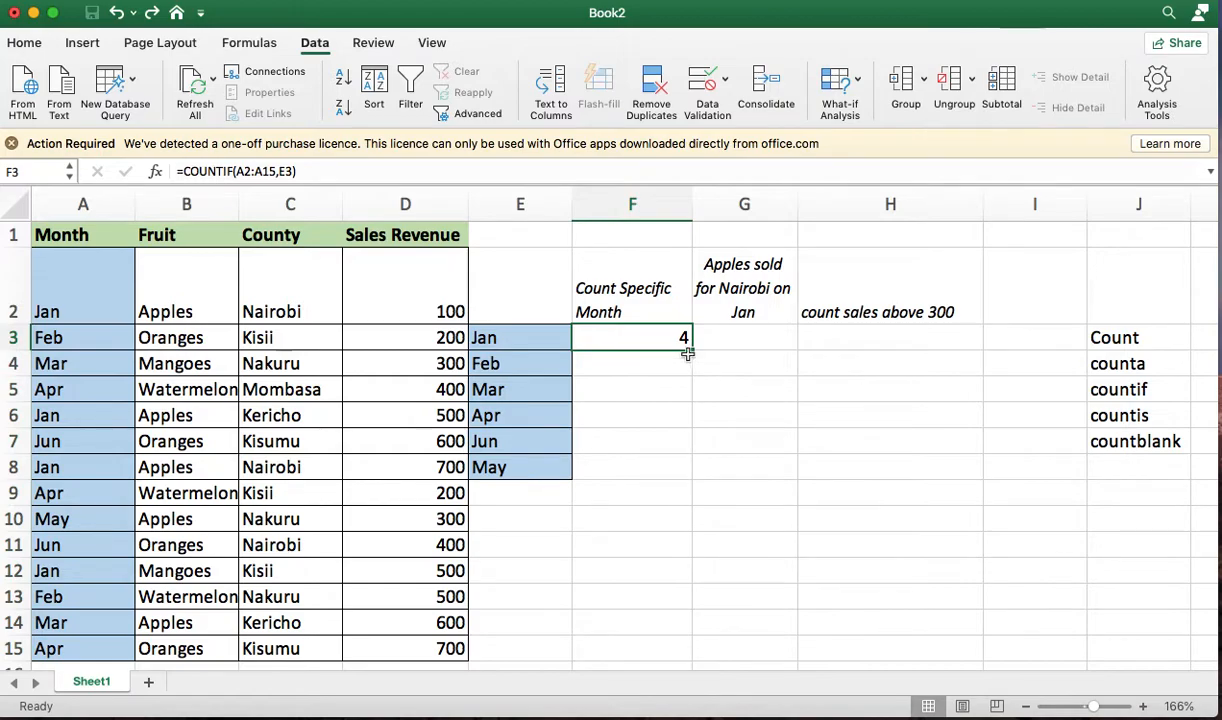
{"action": "left_click_drag", "start_coordinate": [692, 352], "coordinate": [698, 476]}
{"action": "left_click", "coordinate": [665, 337]}
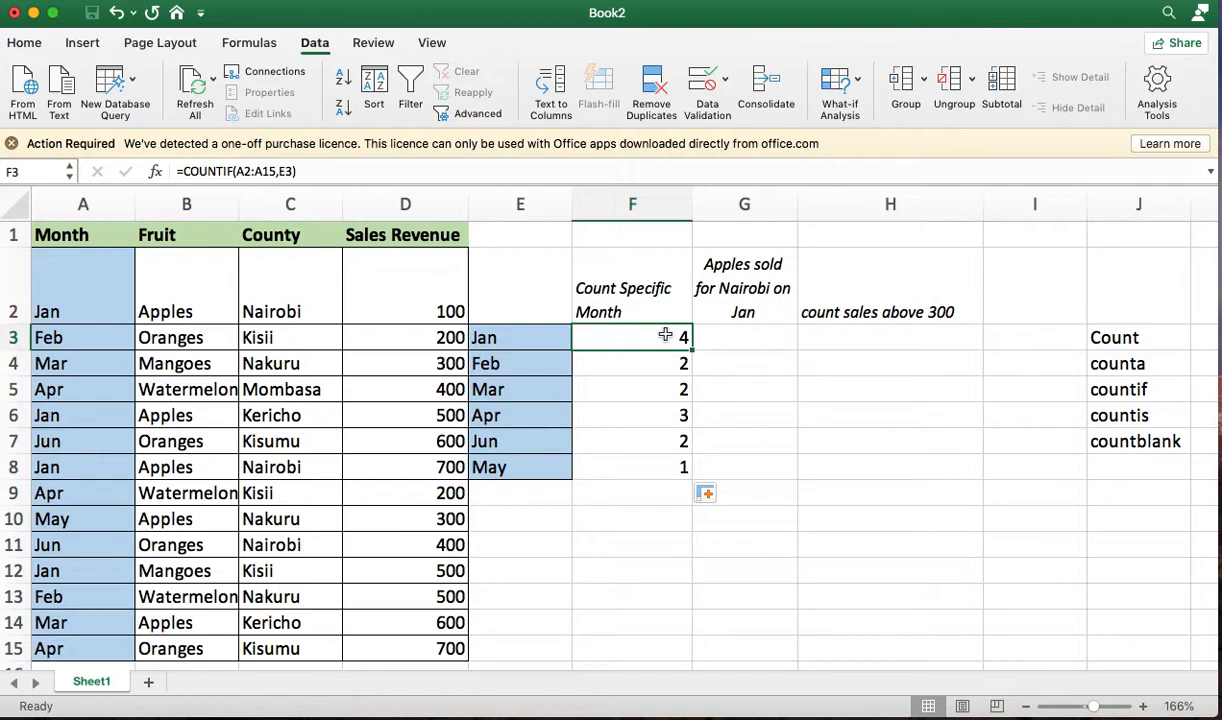
{"action": "key", "text": "Down"}
{"action": "key", "text": "Down"}
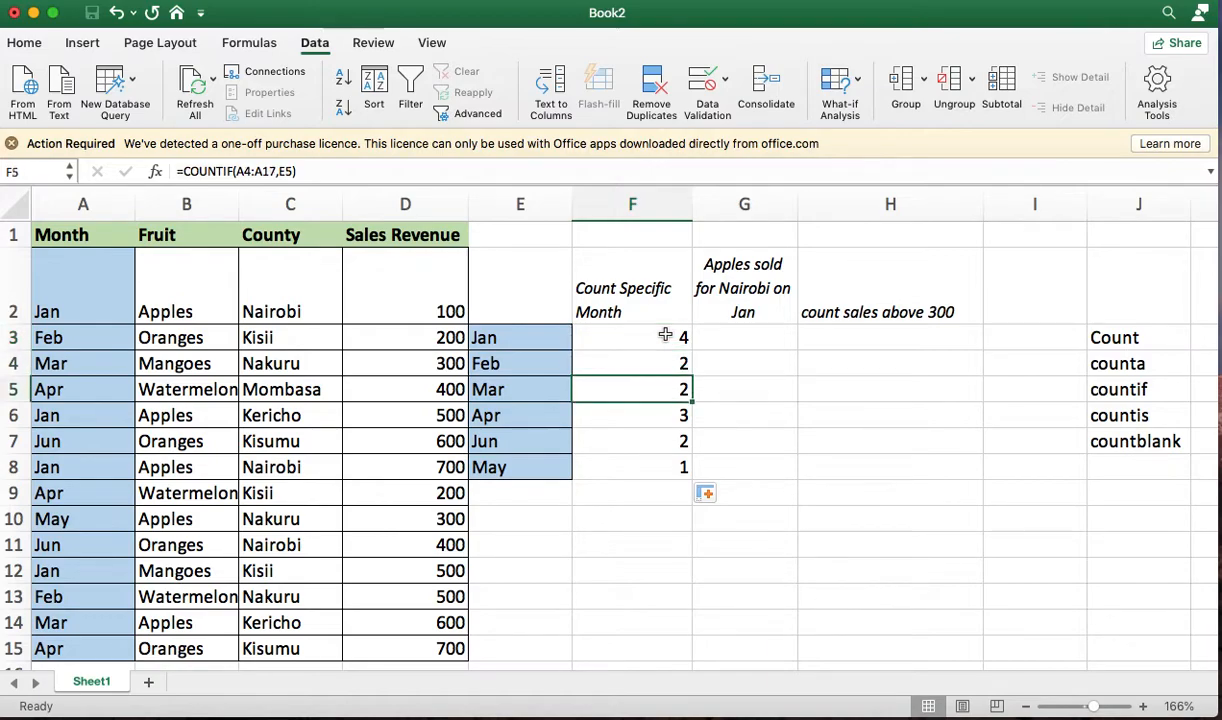
{"action": "left_click", "coordinate": [645, 464]}
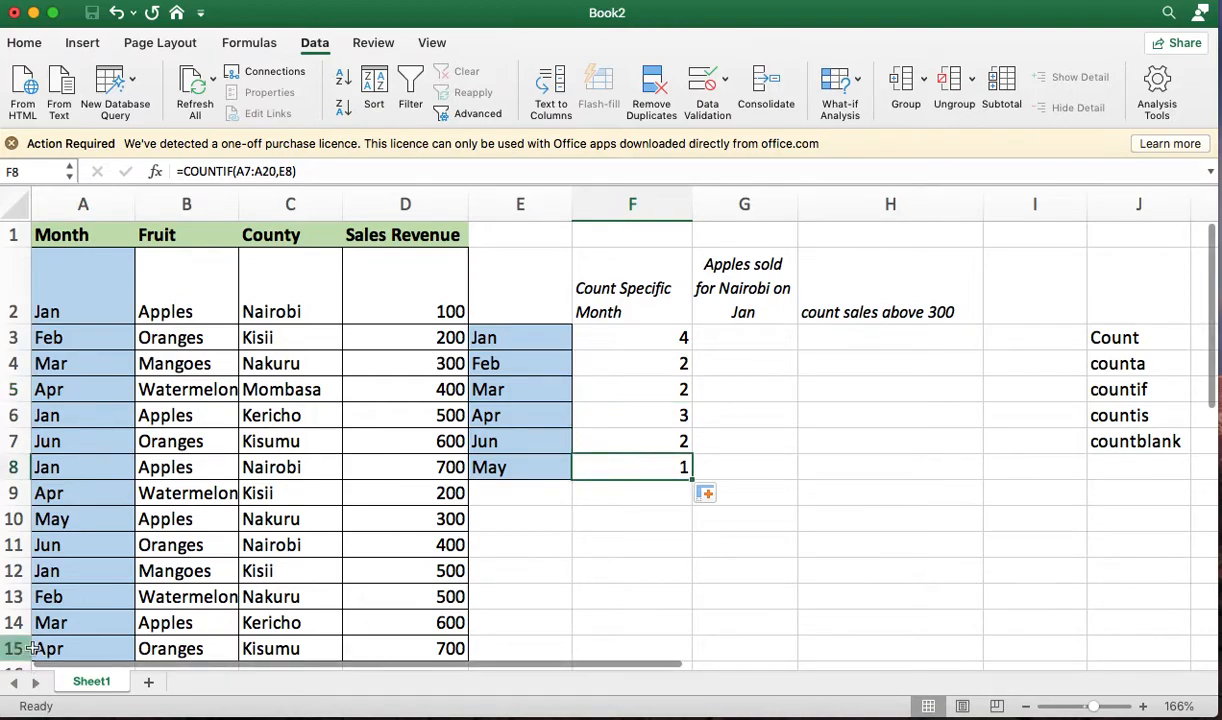
- Change the month in A14 to May and check the May and Mar counts in column F
{"action": "left_click", "coordinate": [68, 622]}
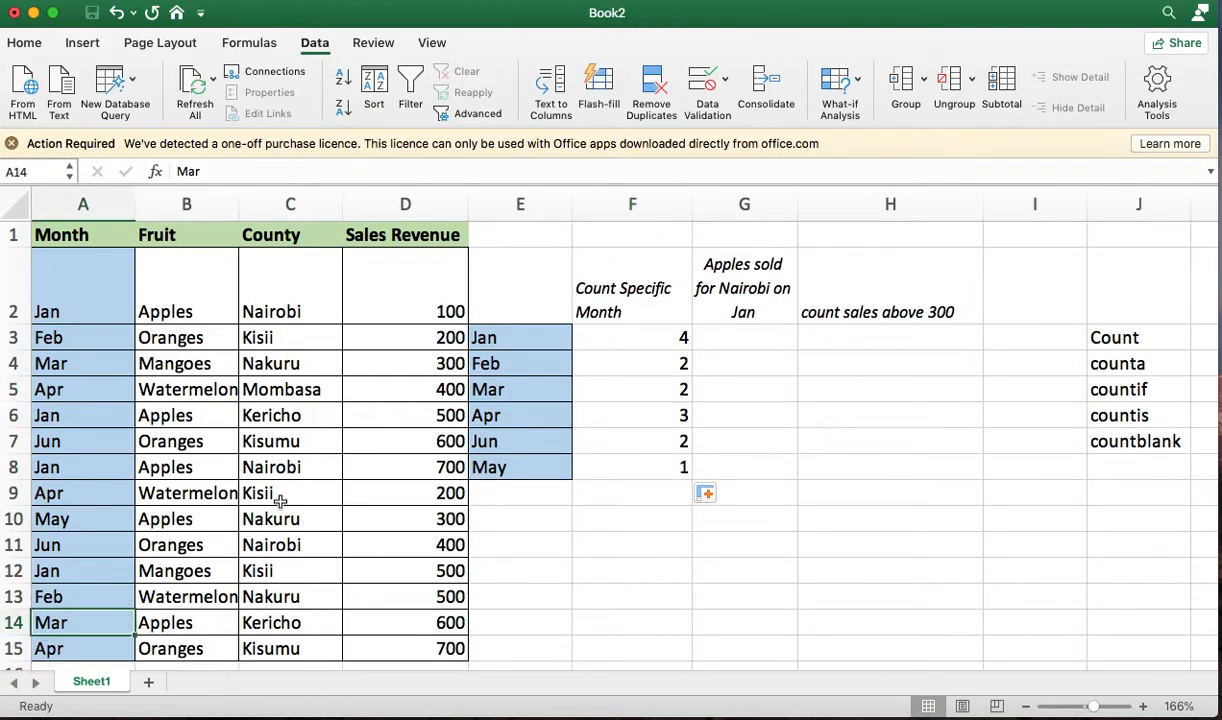
{"action": "key", "text": "BackSpace"}
{"action": "type", "text": "May"}
{"action": "key", "text": "Return"}
{"action": "left_click", "coordinate": [672, 466]}
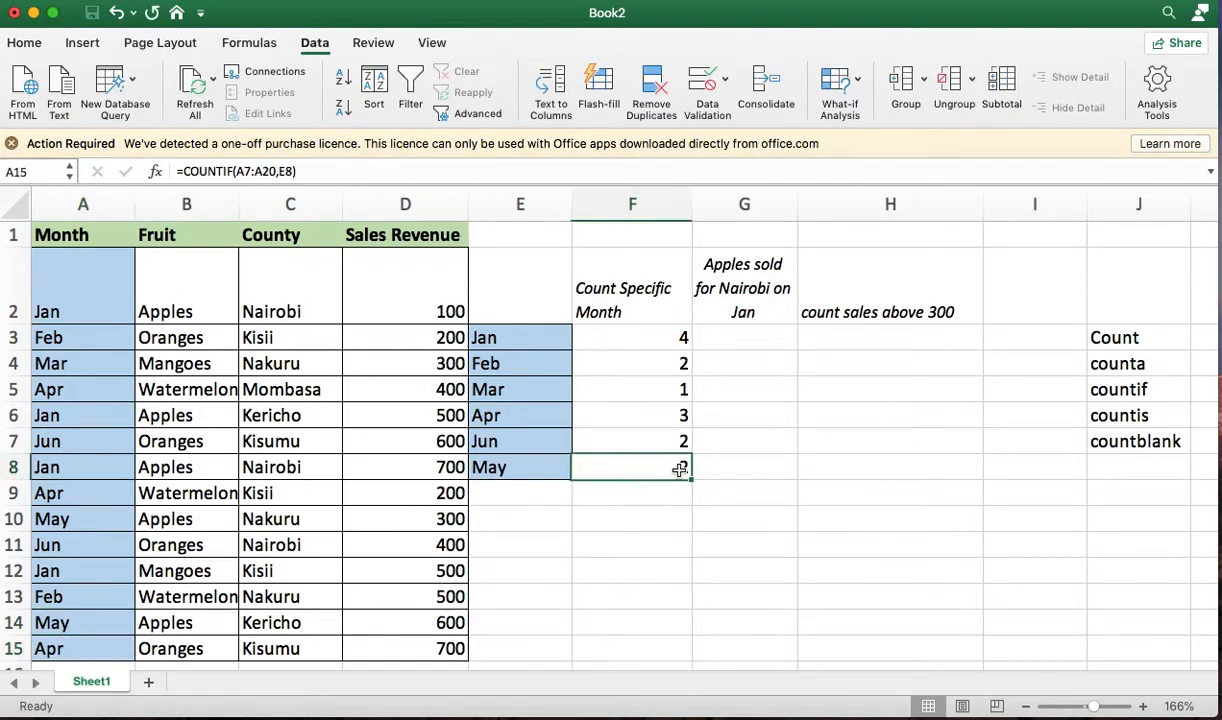
{"action": "left_click", "coordinate": [679, 388]}
{"action": "left_click", "coordinate": [682, 540]}
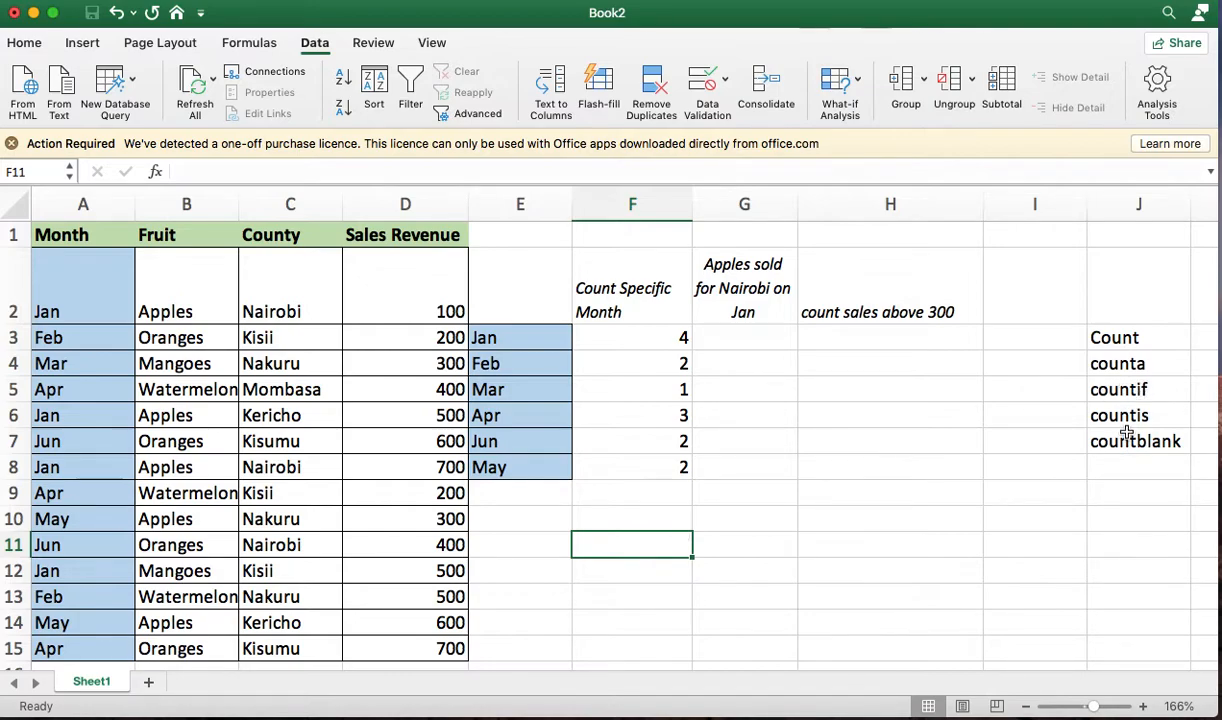
- Correct the function label in J6 to countifs
{"action": "double_click", "coordinate": [1152, 418]}
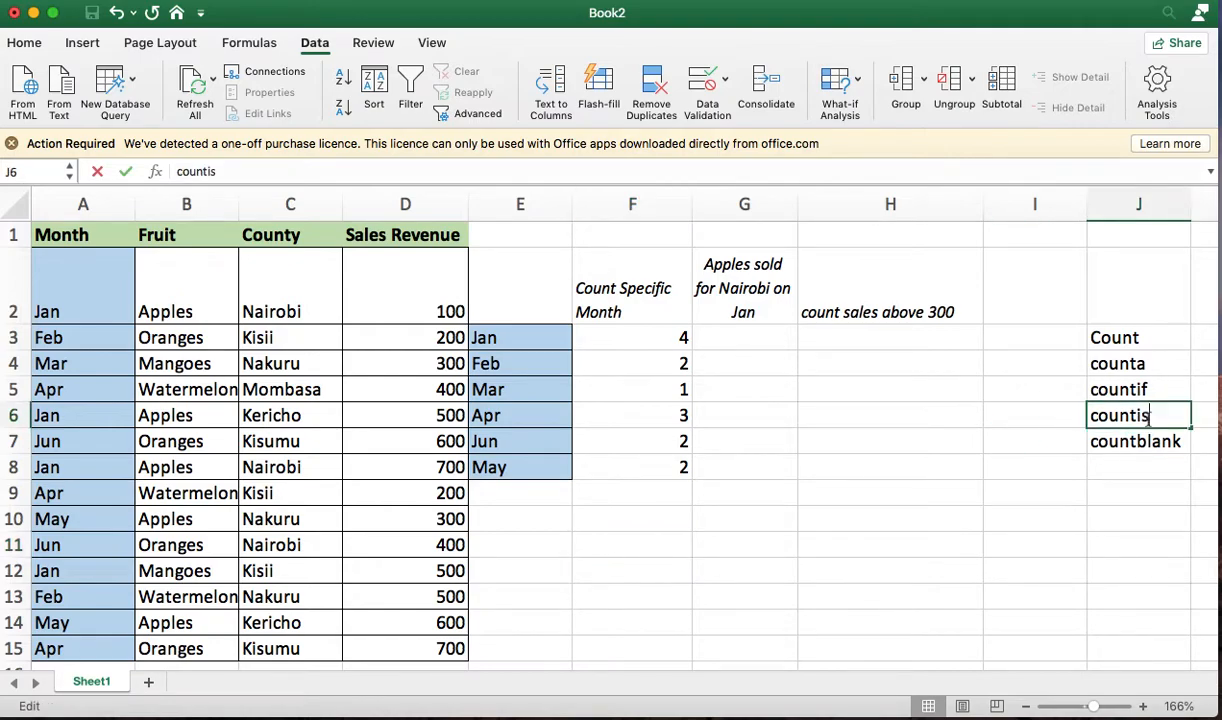
{"action": "key", "text": "BackSpace"}
{"action": "key", "text": "BackSpace"}
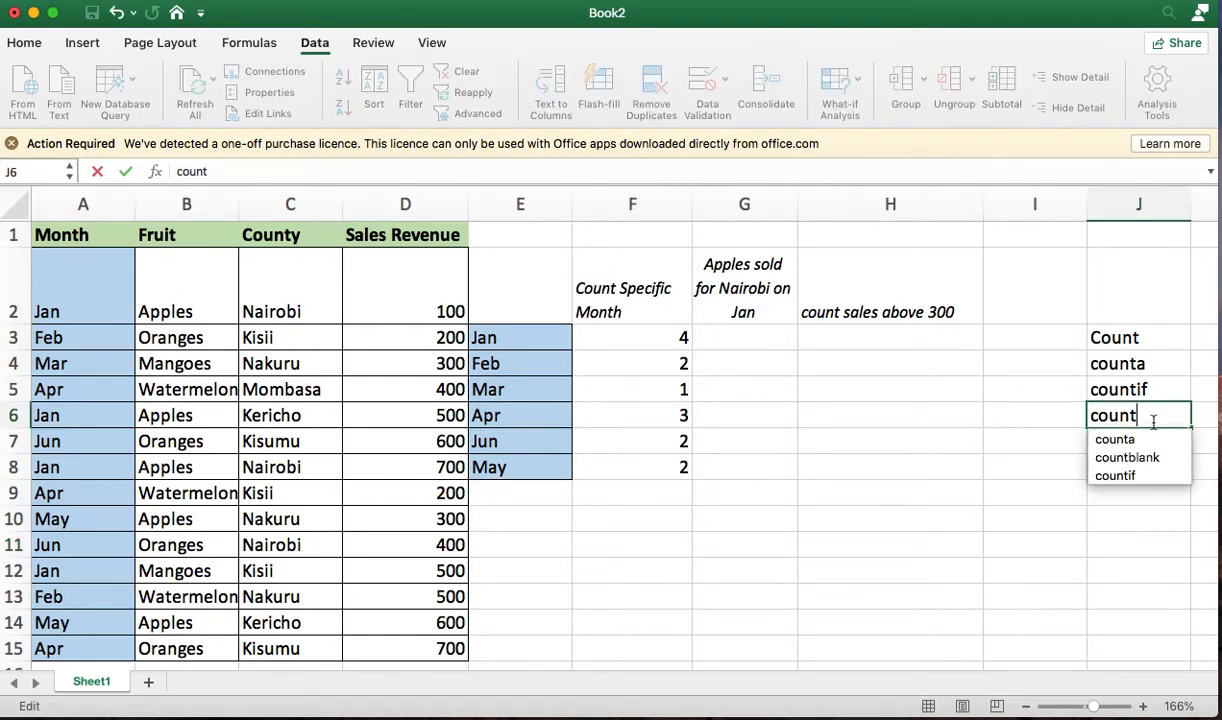
{"action": "type", "text": "ifs"}
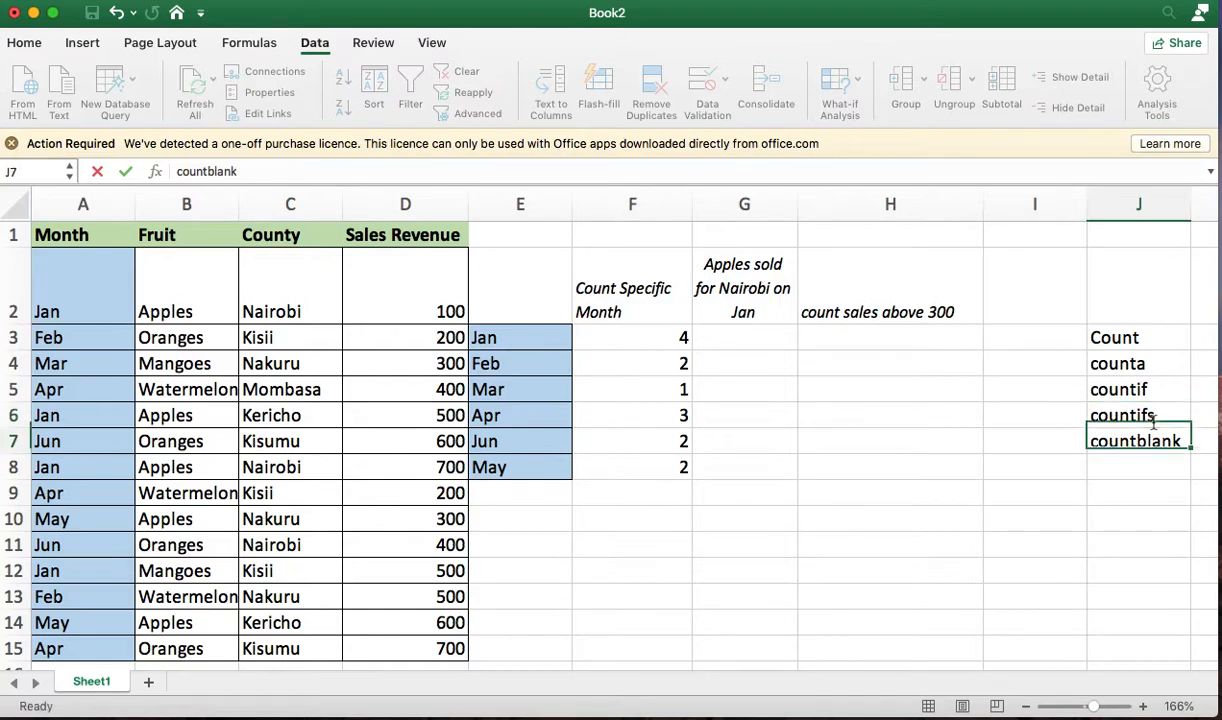
{"action": "key", "text": "Return"}
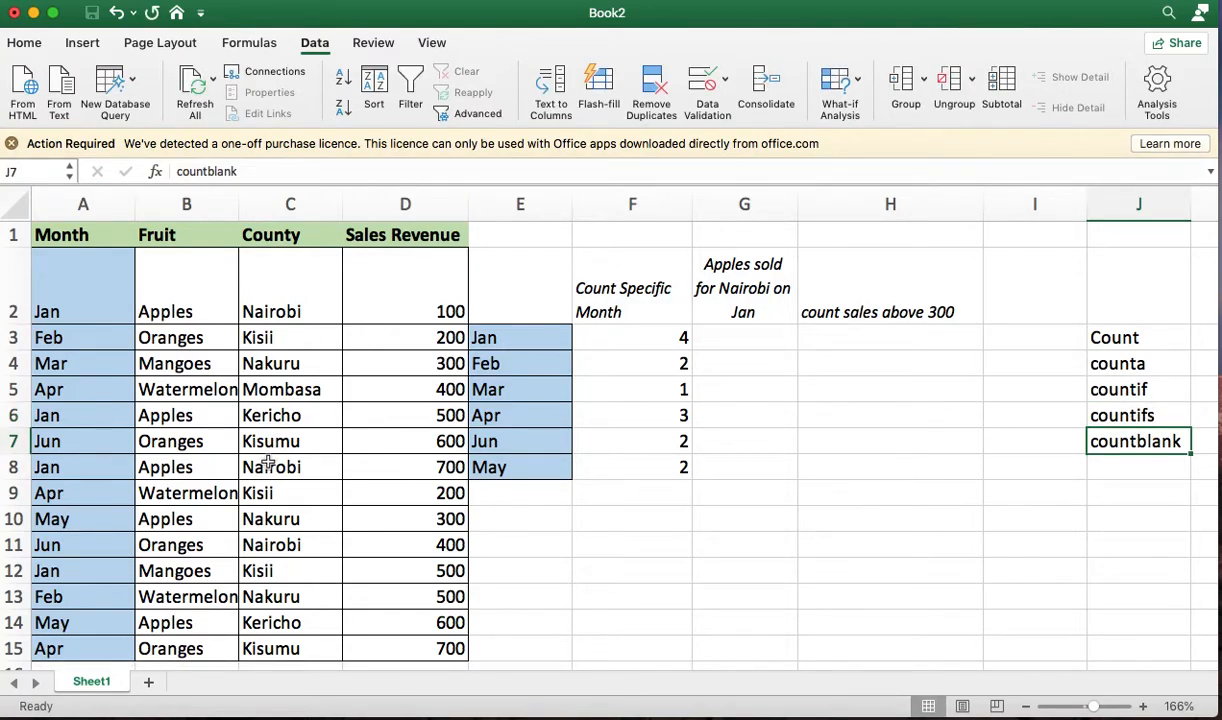
- Clear the county entries in C6 and C9 to create blank cells
{"action": "left_click", "coordinate": [289, 416]}
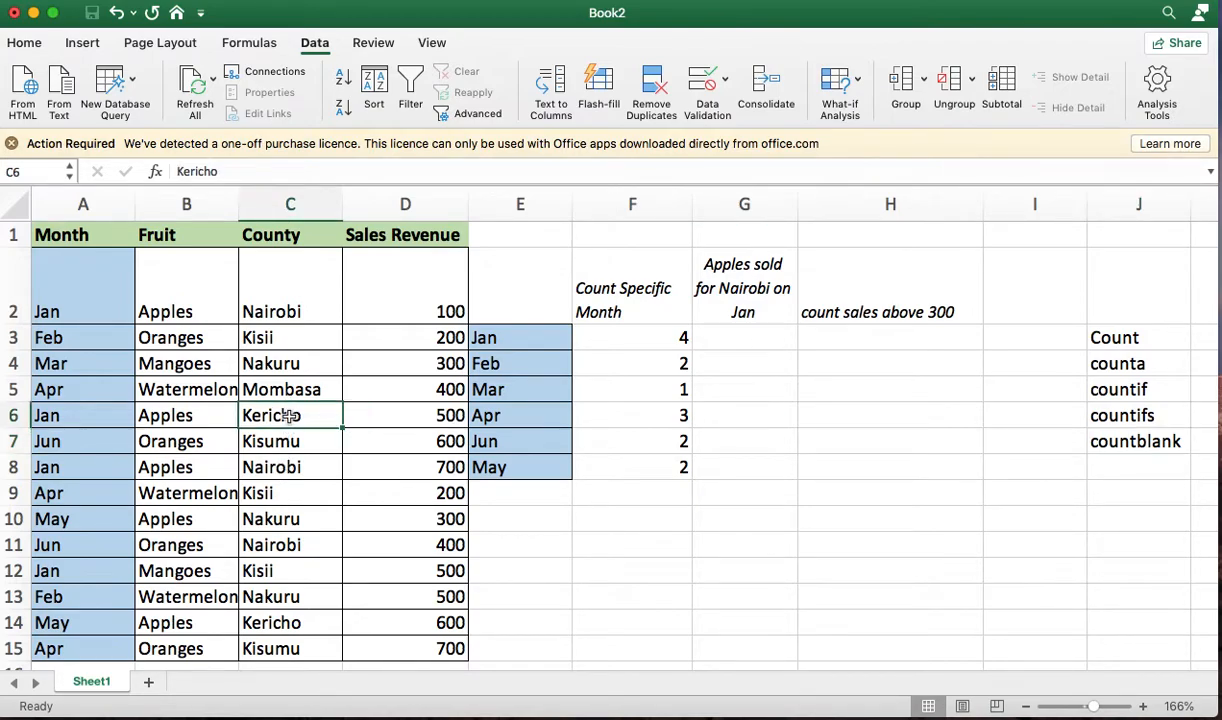
{"action": "key", "text": "Delete"}
{"action": "left_click", "coordinate": [285, 495]}
{"action": "key", "text": "Delete"}
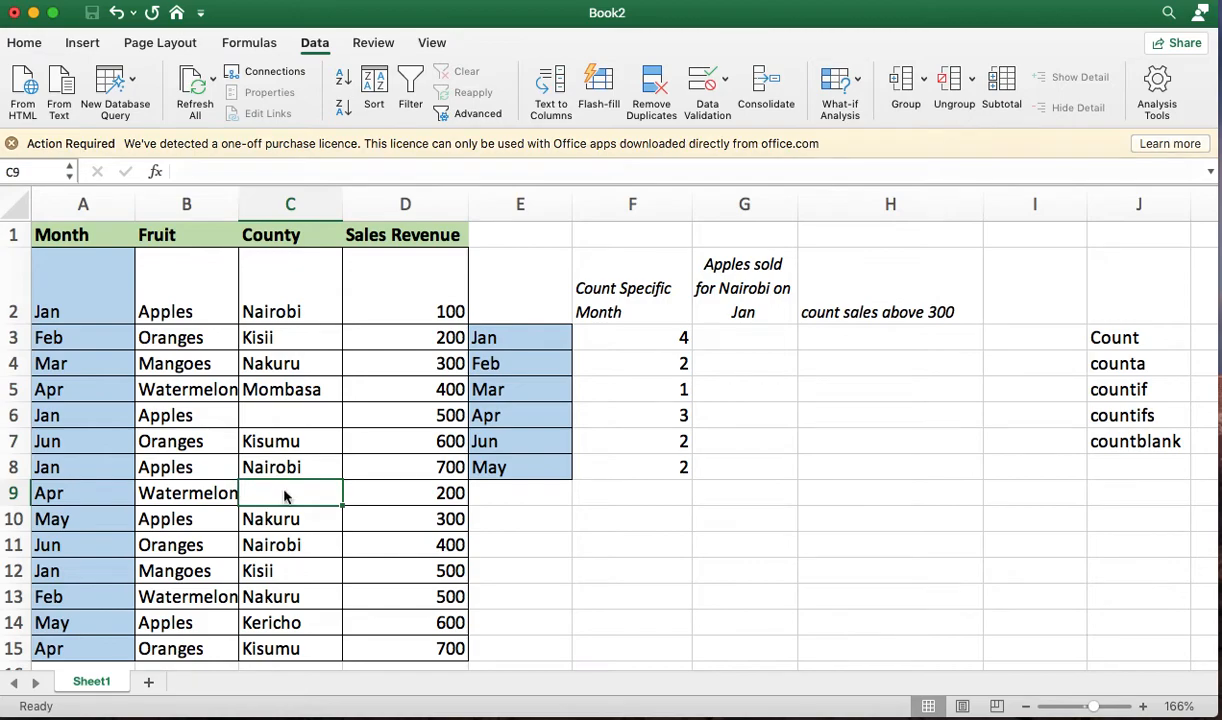
{"action": "left_click", "coordinate": [658, 519]}
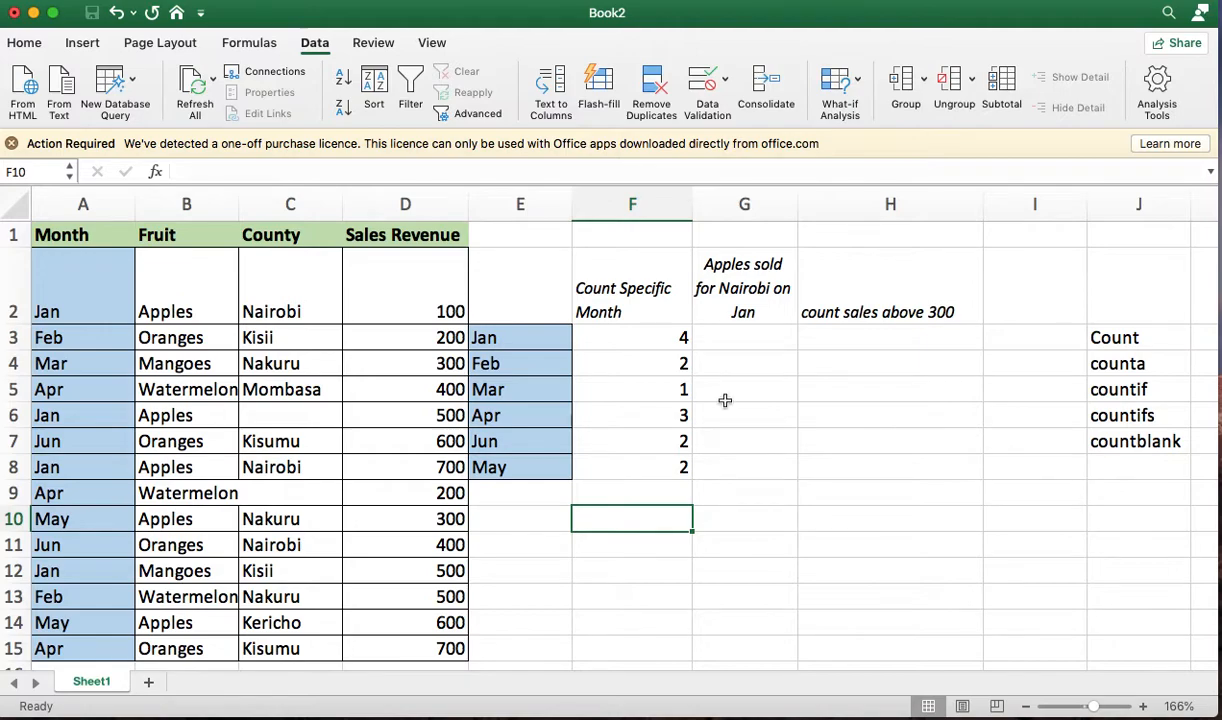
- Enter =COUNTBLANK(C2:C15) in I7 to count the blank cells in the County column
{"action": "left_click", "coordinate": [1056, 442]}
{"action": "type", "text": "=coun"}
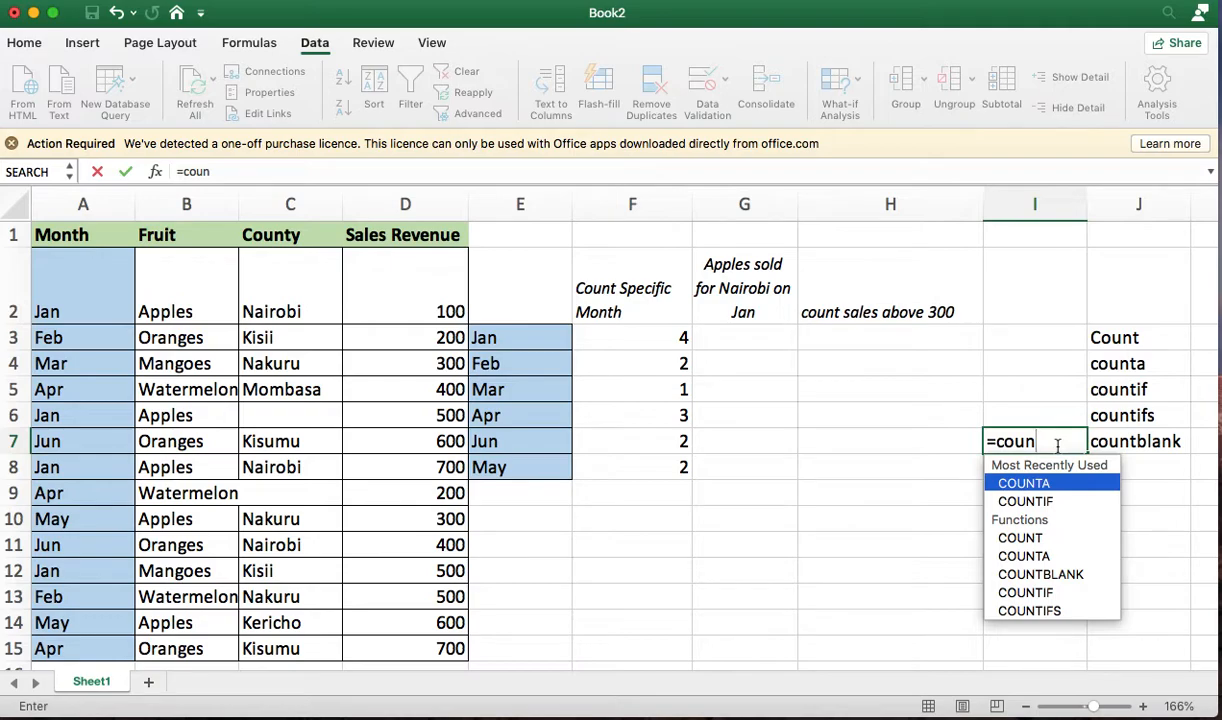
{"action": "type", "text": "tb"}
{"action": "key", "text": "Tab"}
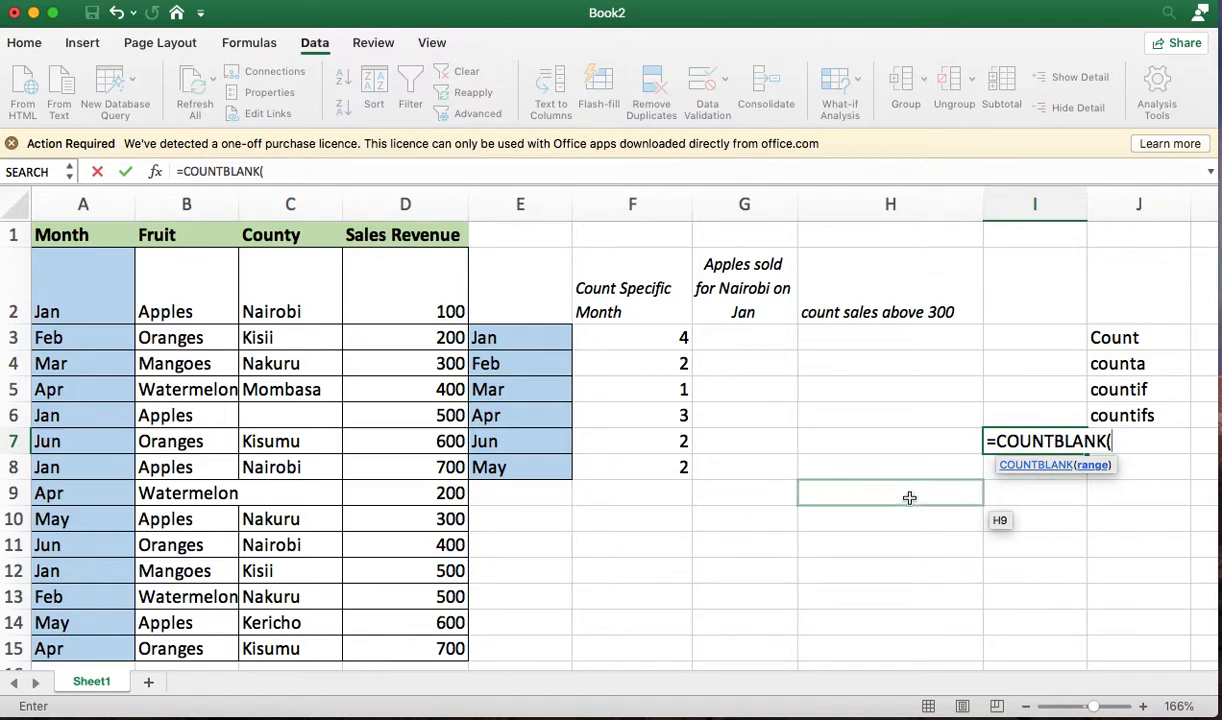
{"action": "left_click", "coordinate": [297, 286]}
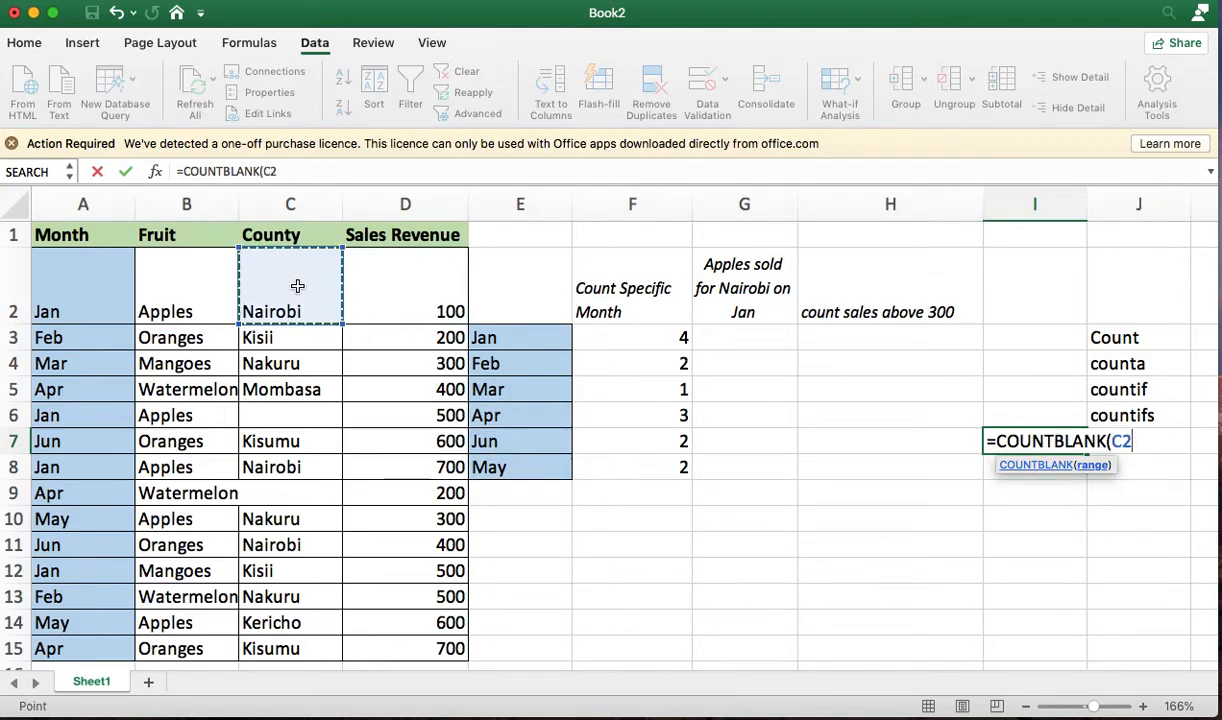
{"action": "key", "text": "shift+Down"}
{"action": "key", "text": "shift+Down"}
{"action": "key", "text": "shift+Down"}
{"action": "key", "text": "shift+Down"}
{"action": "key", "text": "shift+Down"}
{"action": "key", "text": "shift+Down"}
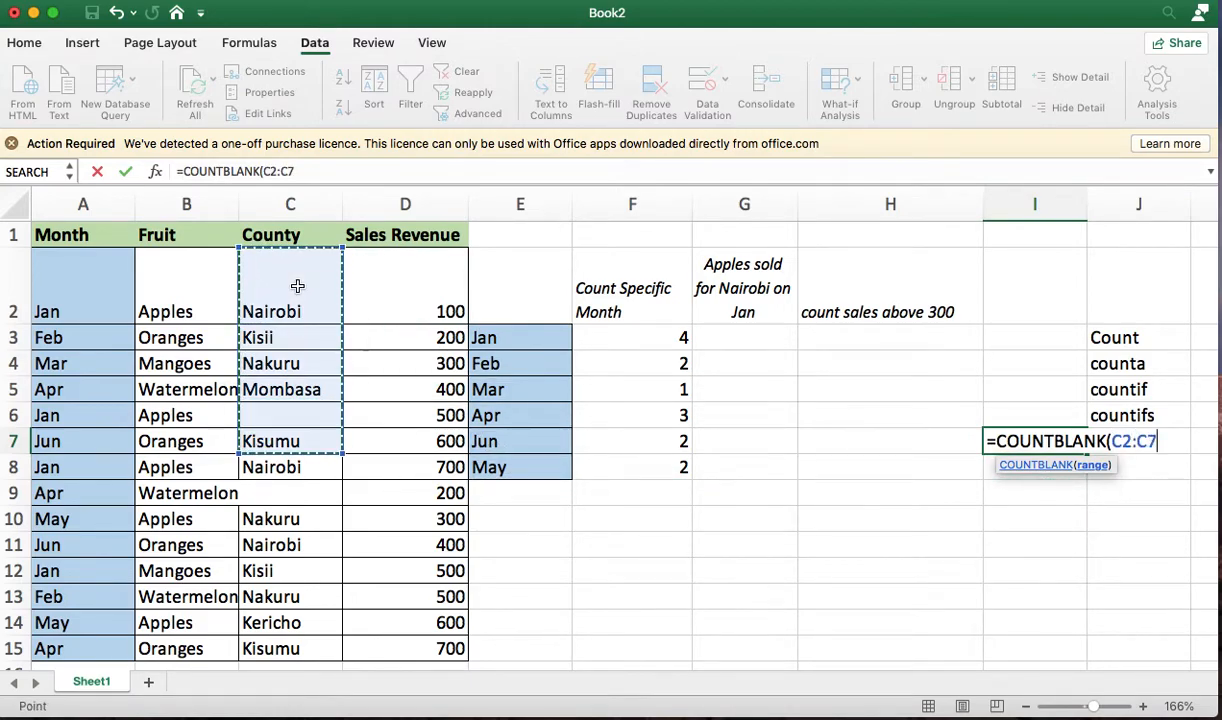
{"action": "key", "text": "shift+Down"}
{"action": "key", "text": "shift+Down"}
{"action": "key", "text": "shift+Down"}
{"action": "key", "text": "shift+Down"}
{"action": "key", "text": "shift+Down"}
{"action": "key", "text": "shift+Down"}
{"action": "key", "text": "shift+Down"}
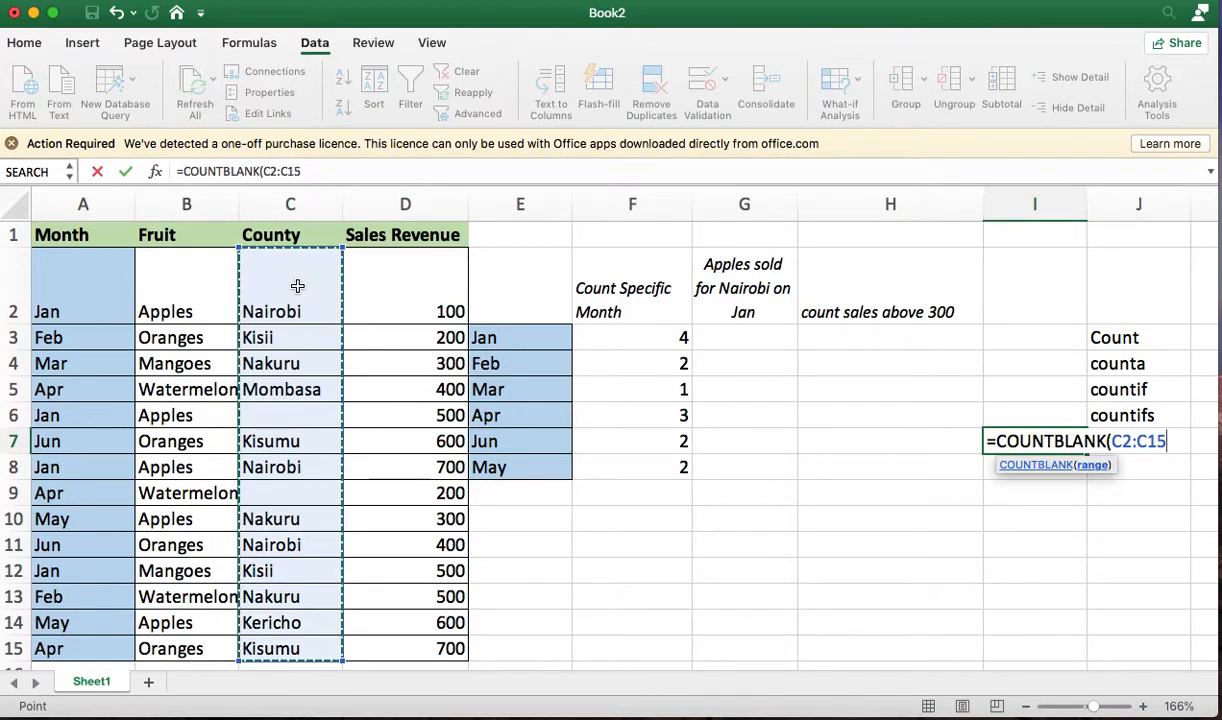
{"action": "type", "text": ")"}
{"action": "key", "text": "Return"}
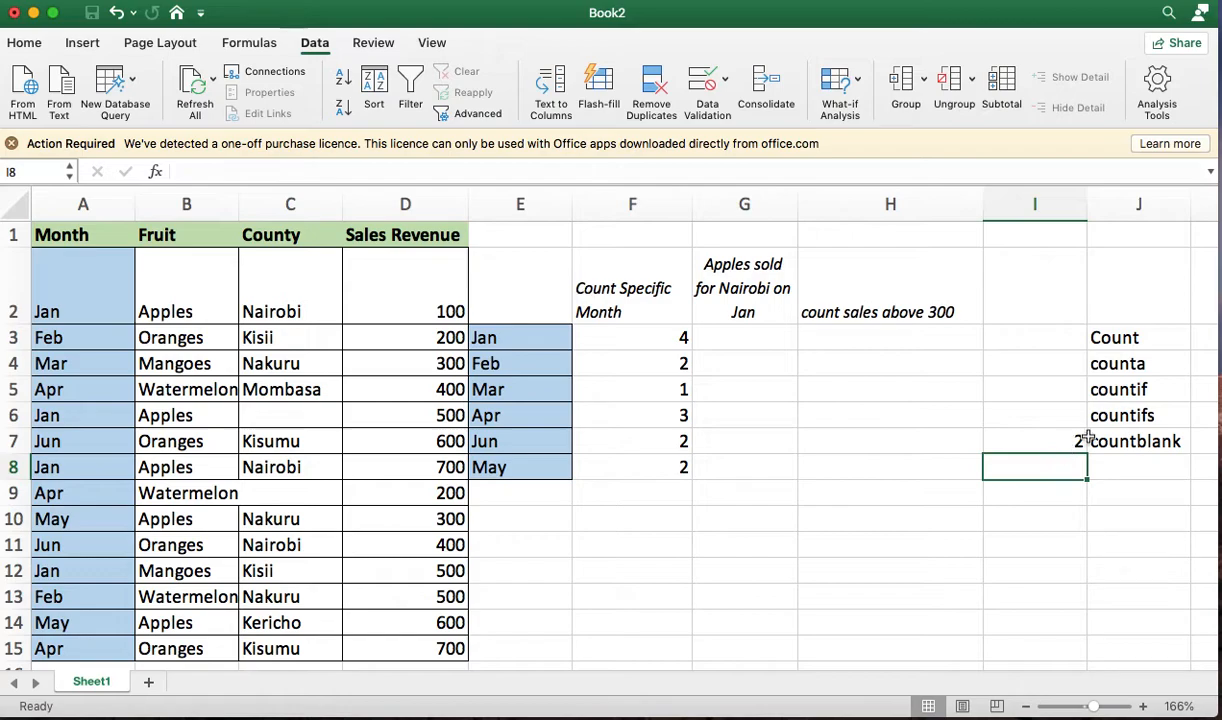
- Undo the COUNTBLANK formula in I7 and the clearing of the counties in C6 and C9
{"action": "left_click", "coordinate": [268, 414]}
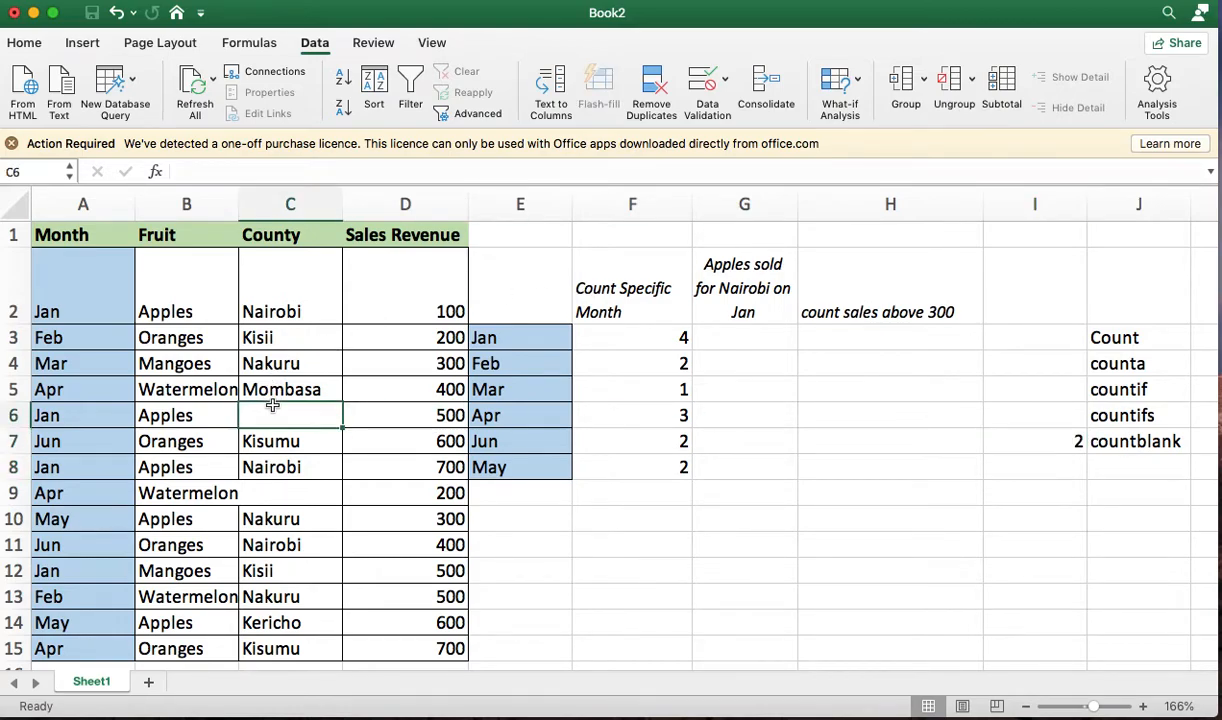
{"action": "left_click", "coordinate": [278, 493]}
{"action": "key", "text": "super+z"}
{"action": "key", "text": "super+z"}
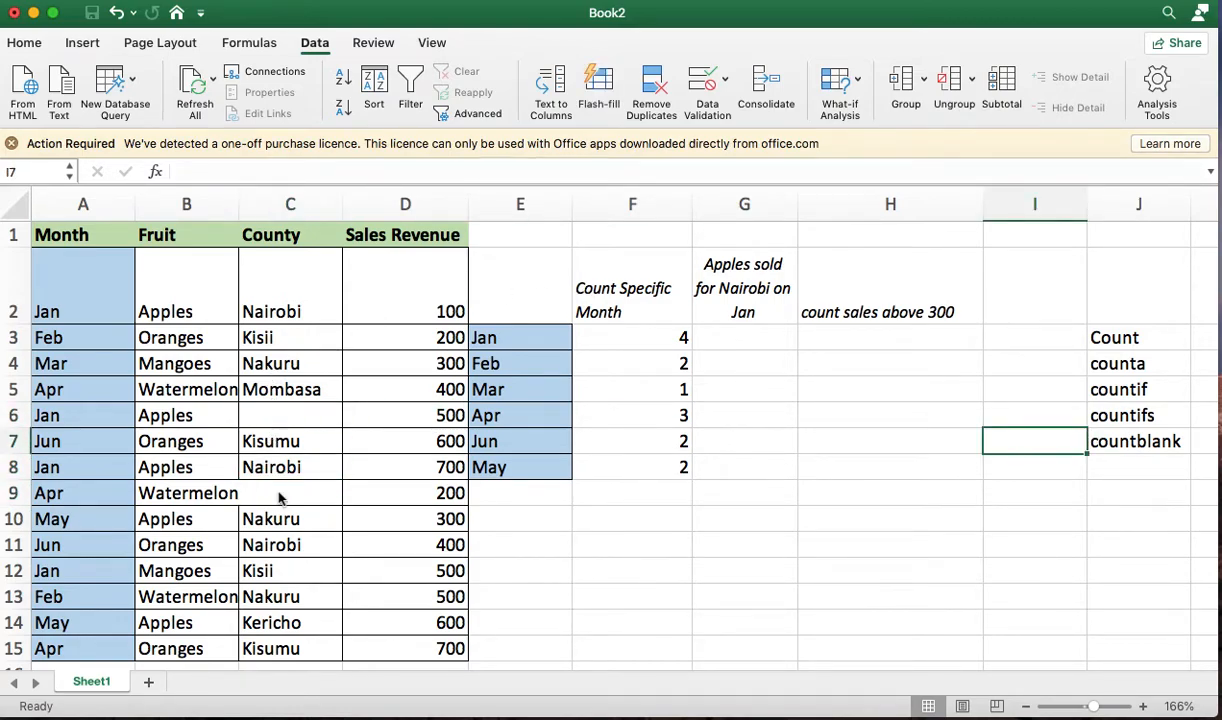
- Start a COUNTIFS formula in G3 with A2:A15 as the first criteria range and "Jan" as its criterion
{"action": "left_click", "coordinate": [1120, 415]}
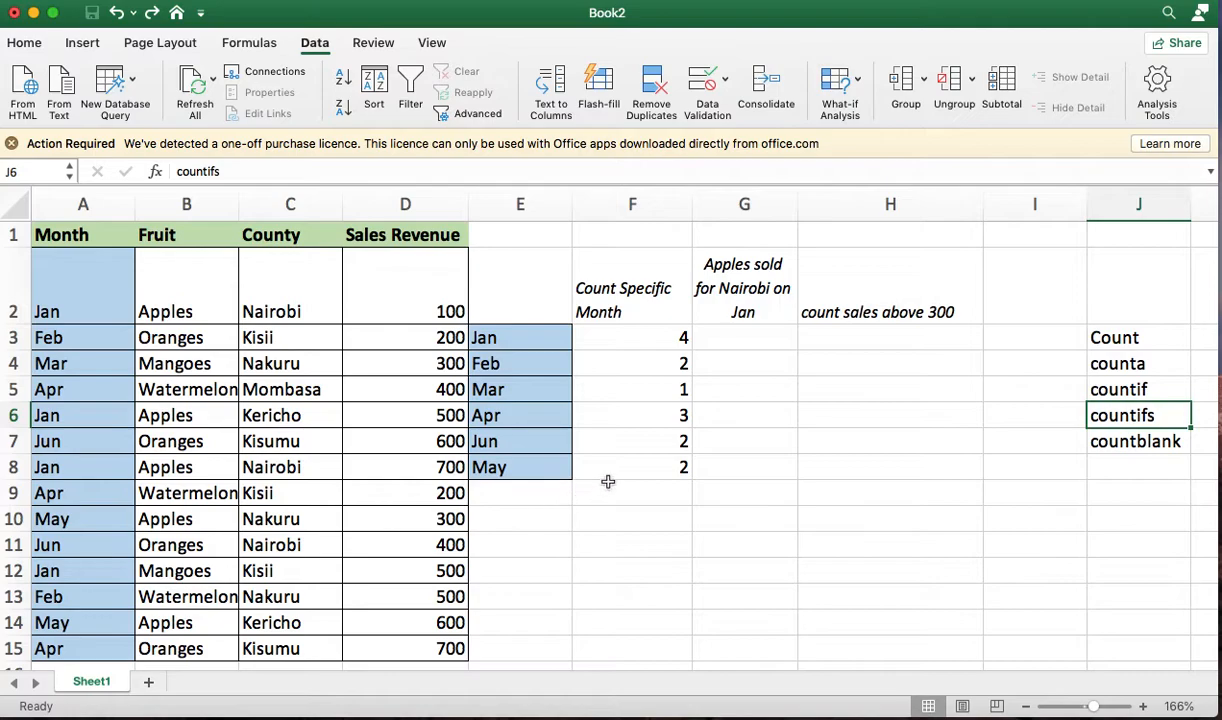
{"action": "left_click", "coordinate": [759, 343]}
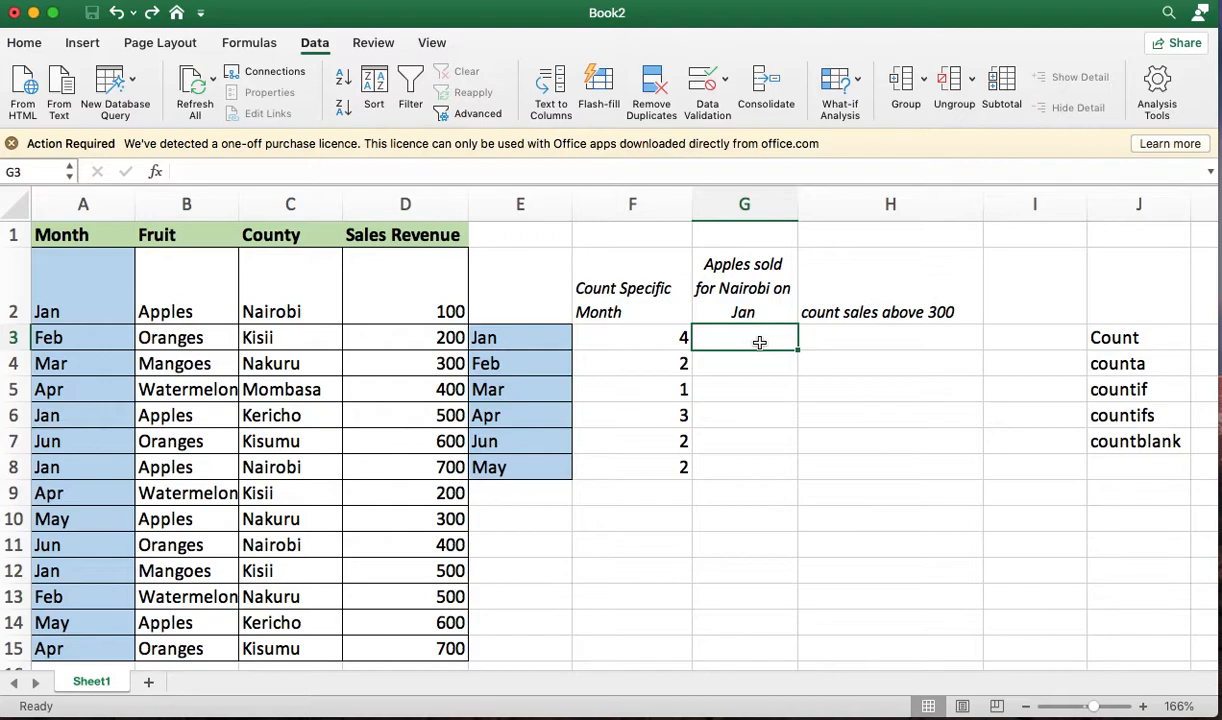
{"action": "type", "text": "=coun"}
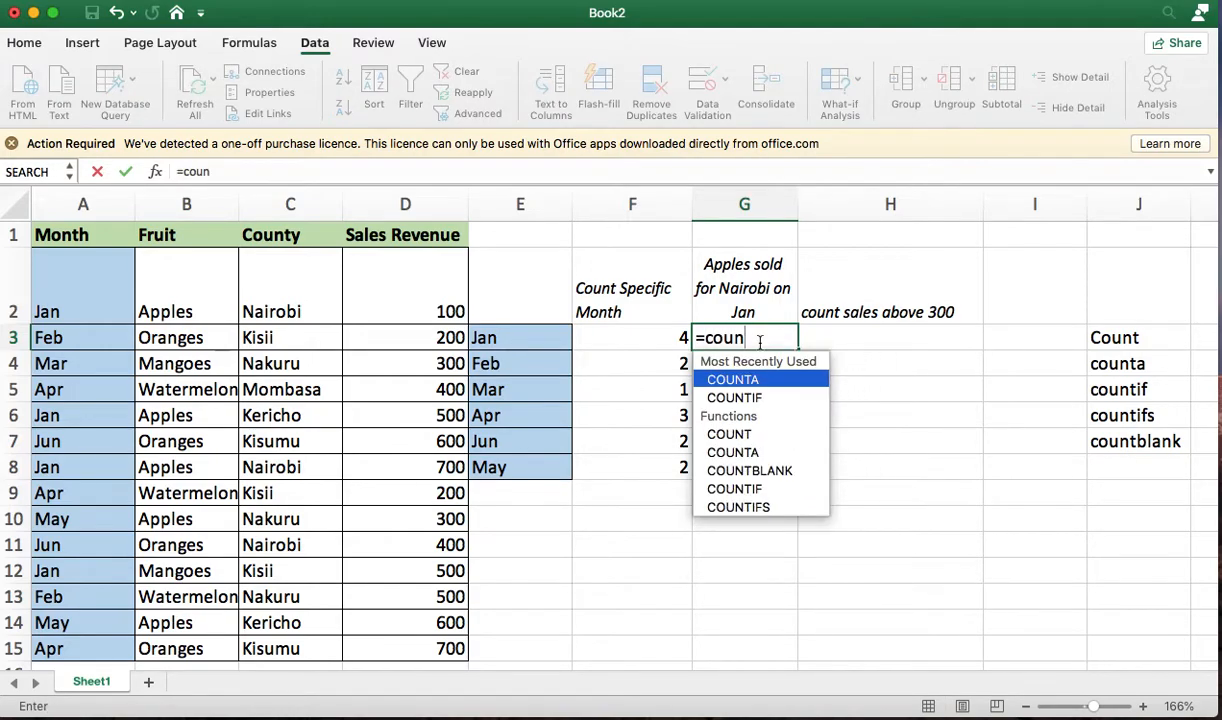
{"action": "type", "text": "tifs"}
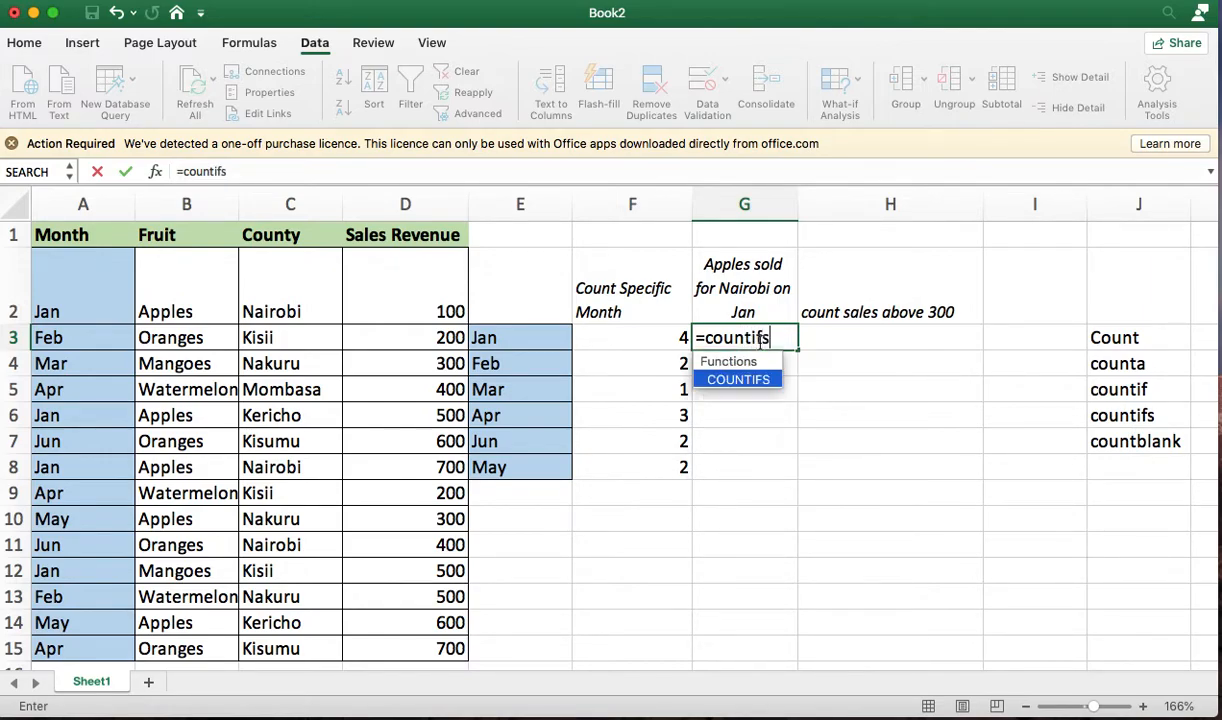
{"action": "key", "text": "Tab"}
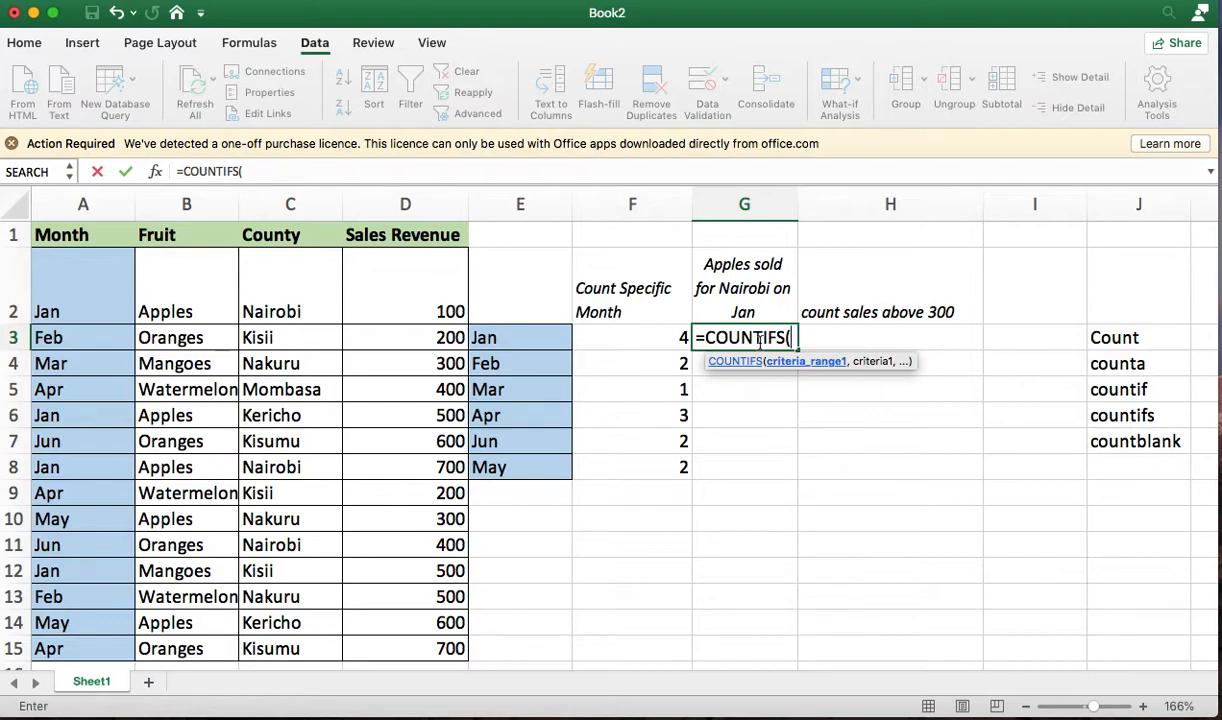
{"action": "left_click", "coordinate": [54, 274]}
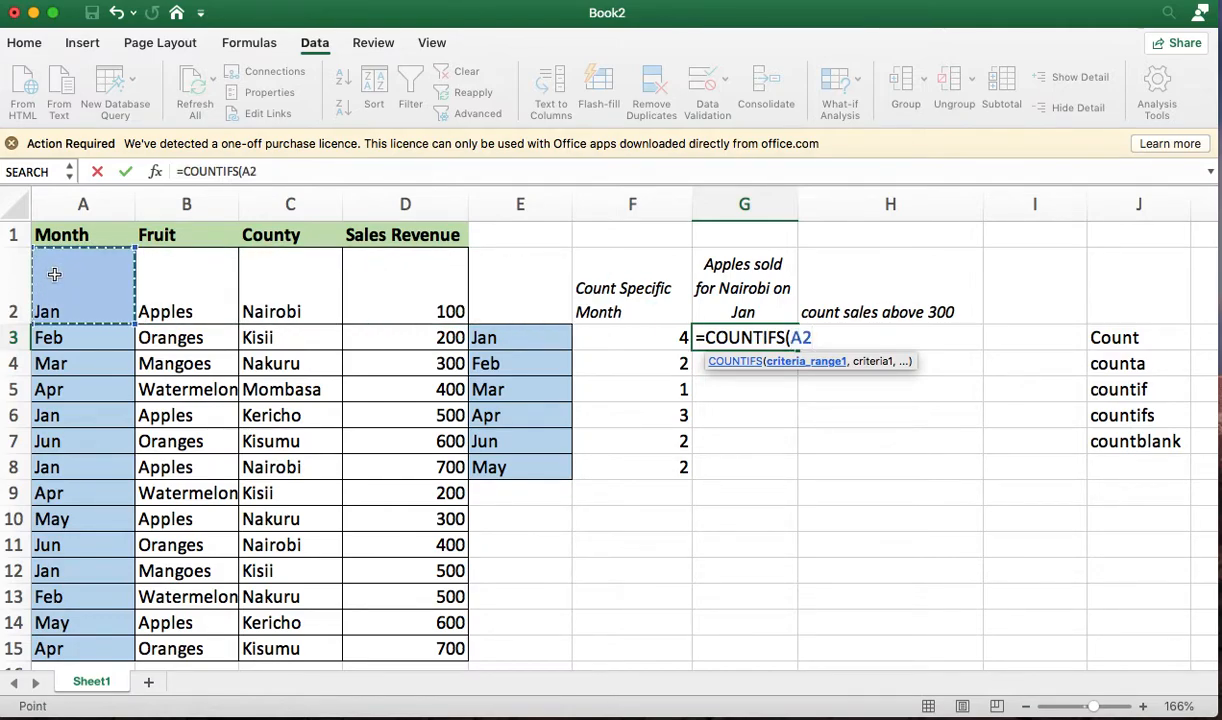
{"action": "key", "text": "ctrl+shift+Down"}
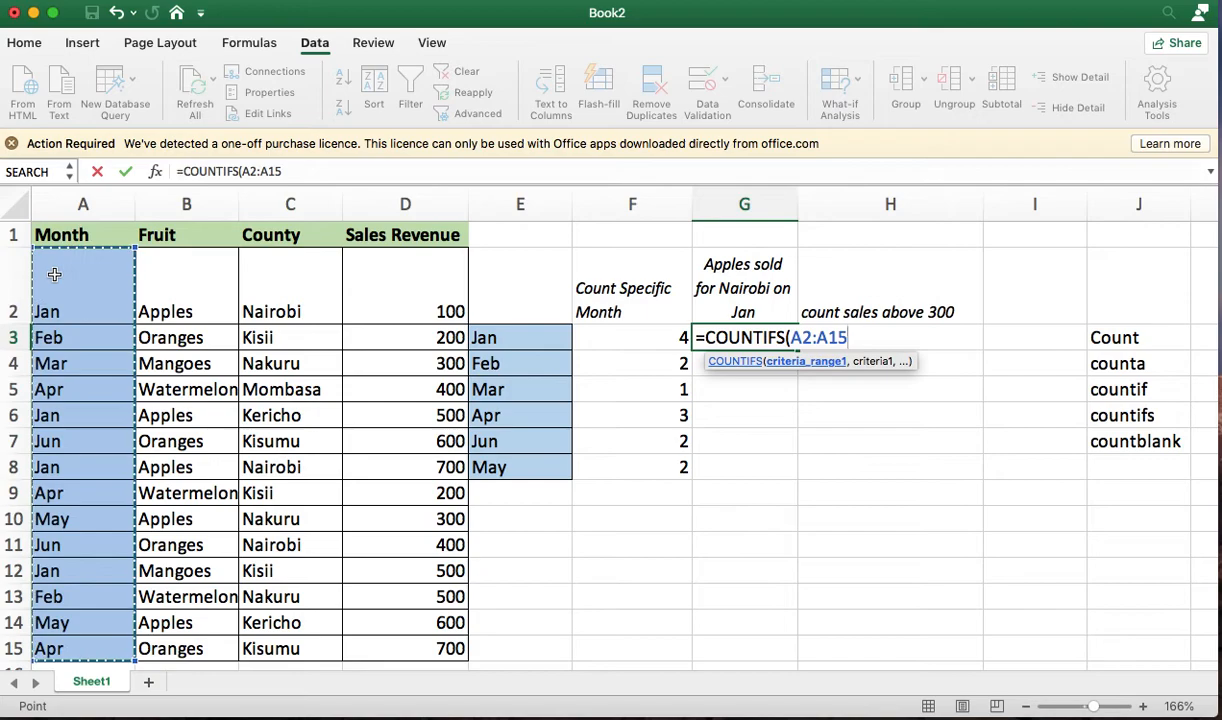
{"action": "type", "text": ","}
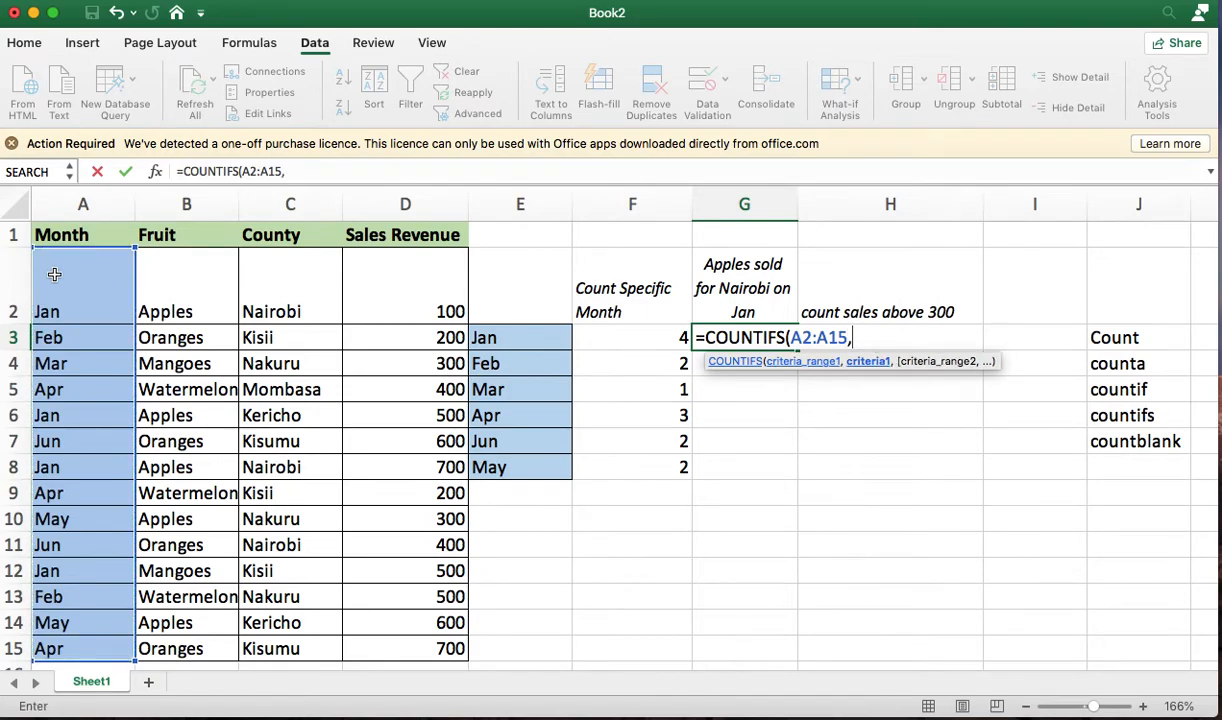
{"action": "type", "text": "\"Jan\""}
{"action": "type", "text": ","}
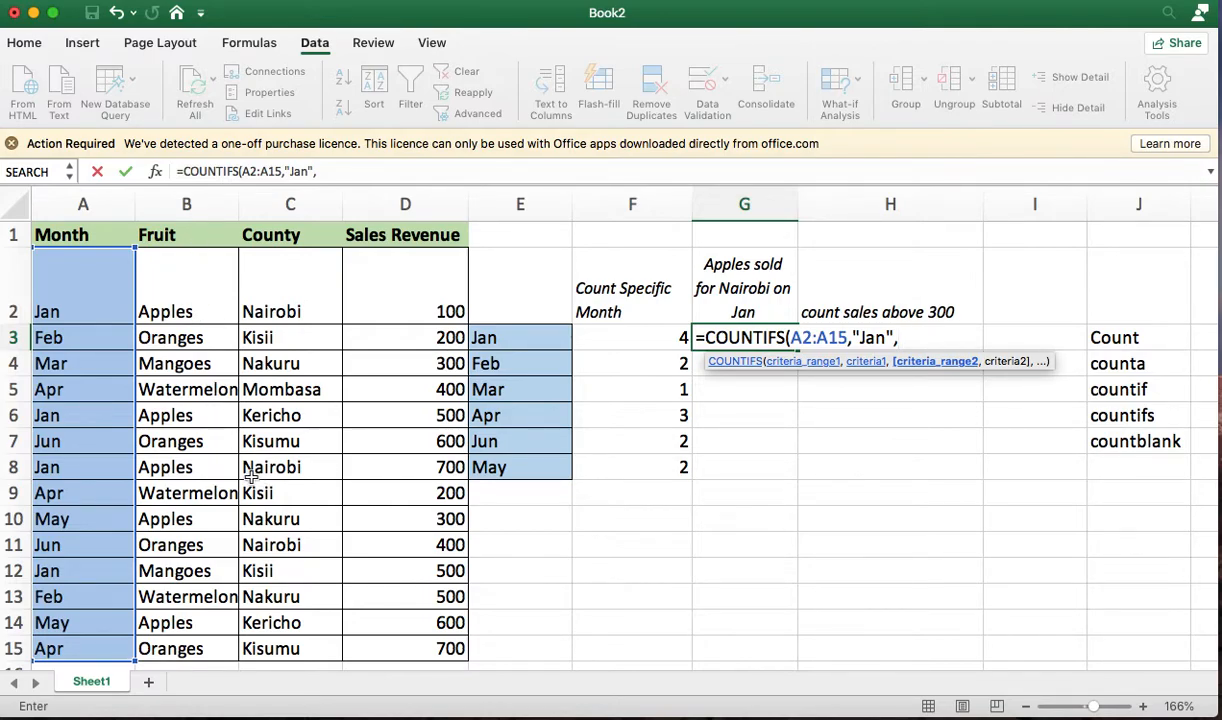
- Add B2:B15 as the second criteria range of the COUNTIFS formula in G3, with "Apples" as its criterion
{"action": "left_click", "coordinate": [197, 280]}
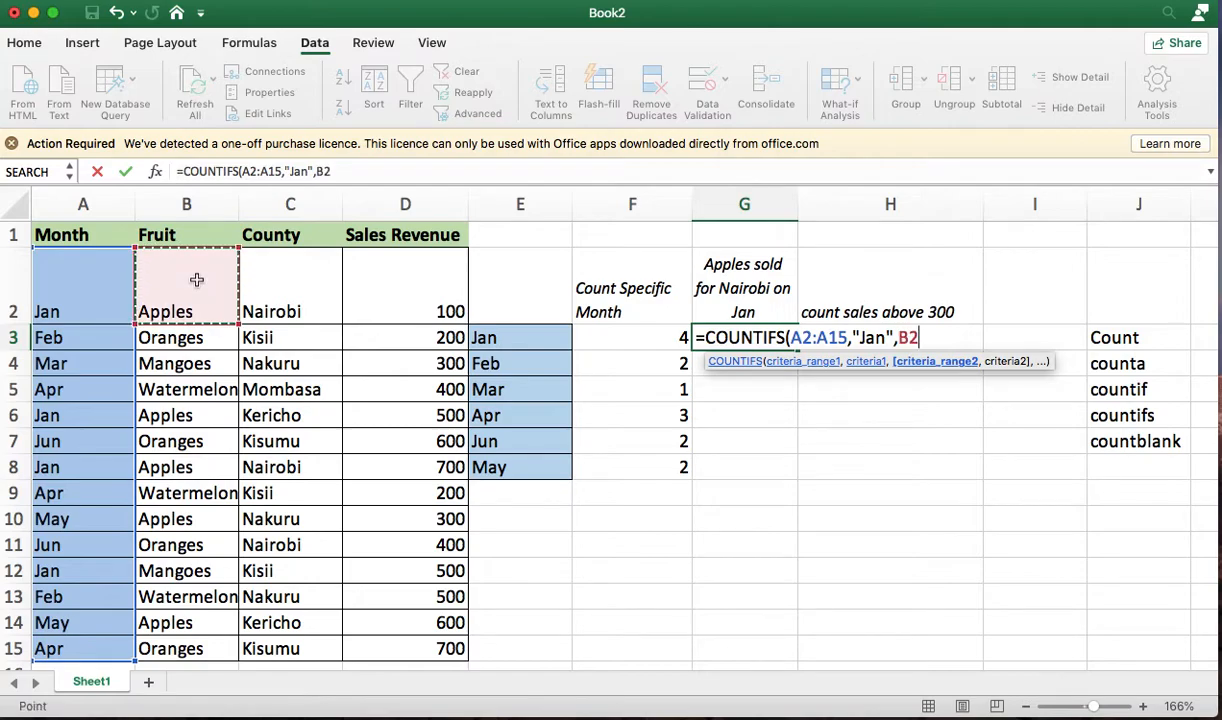
{"action": "key", "text": "ctrl+shift+Down"}
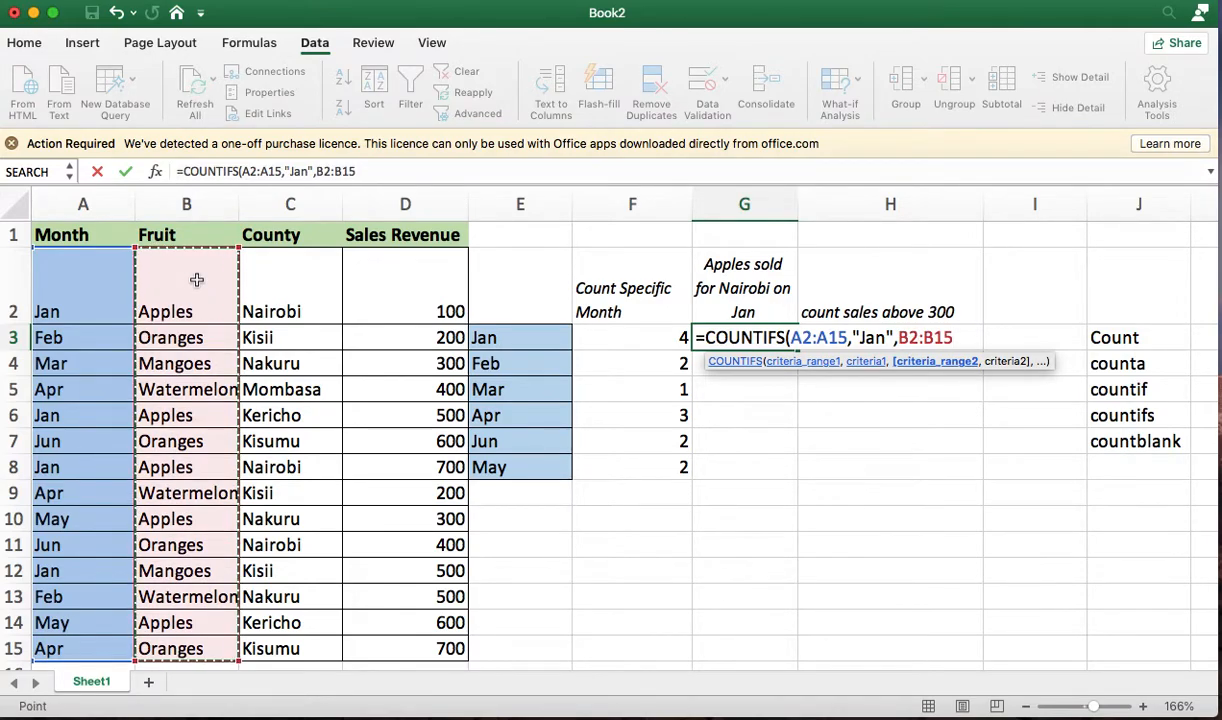
{"action": "type", "text": ","}
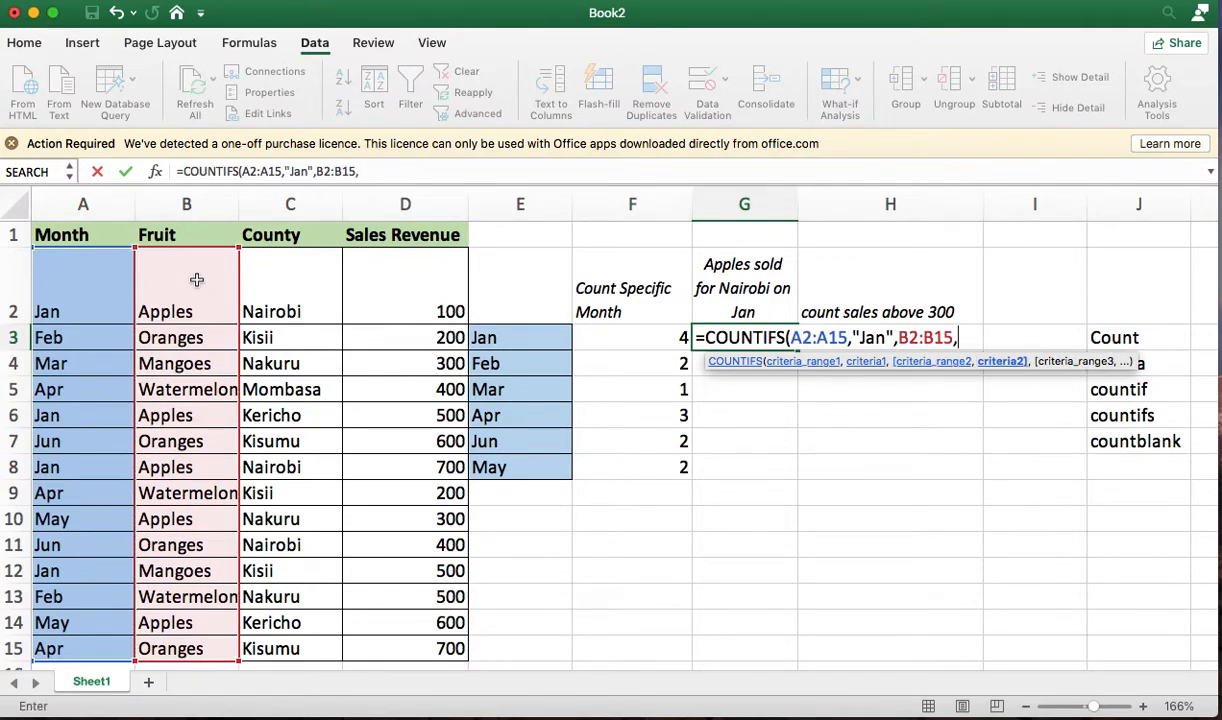
{"action": "left_click", "coordinate": [648, 352]}
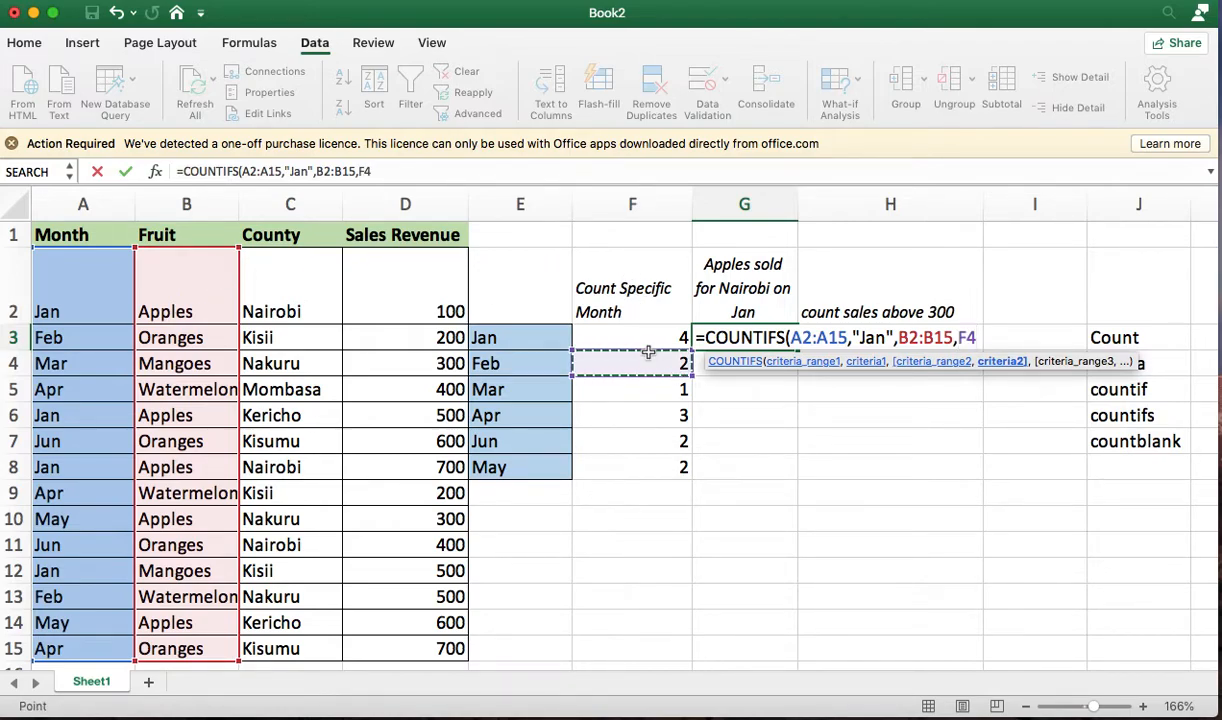
{"action": "key", "text": "BackSpace"}
{"action": "key", "text": "BackSpace"}
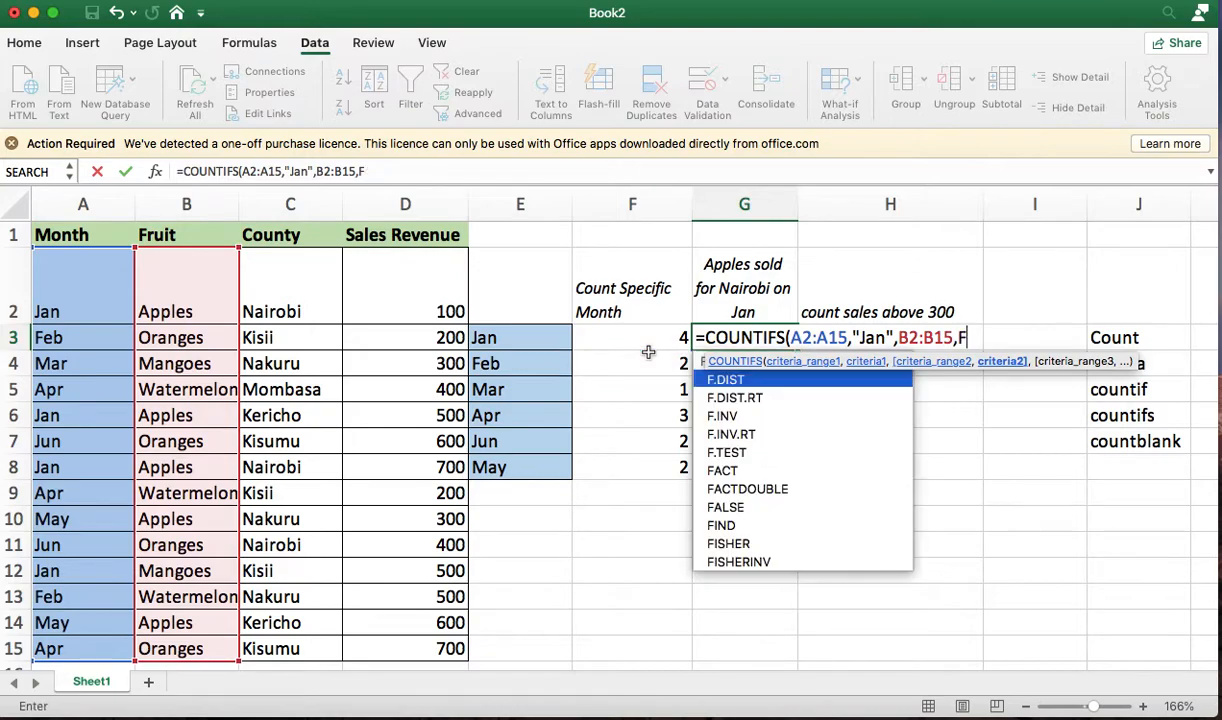
{"action": "type", "text": "\""}
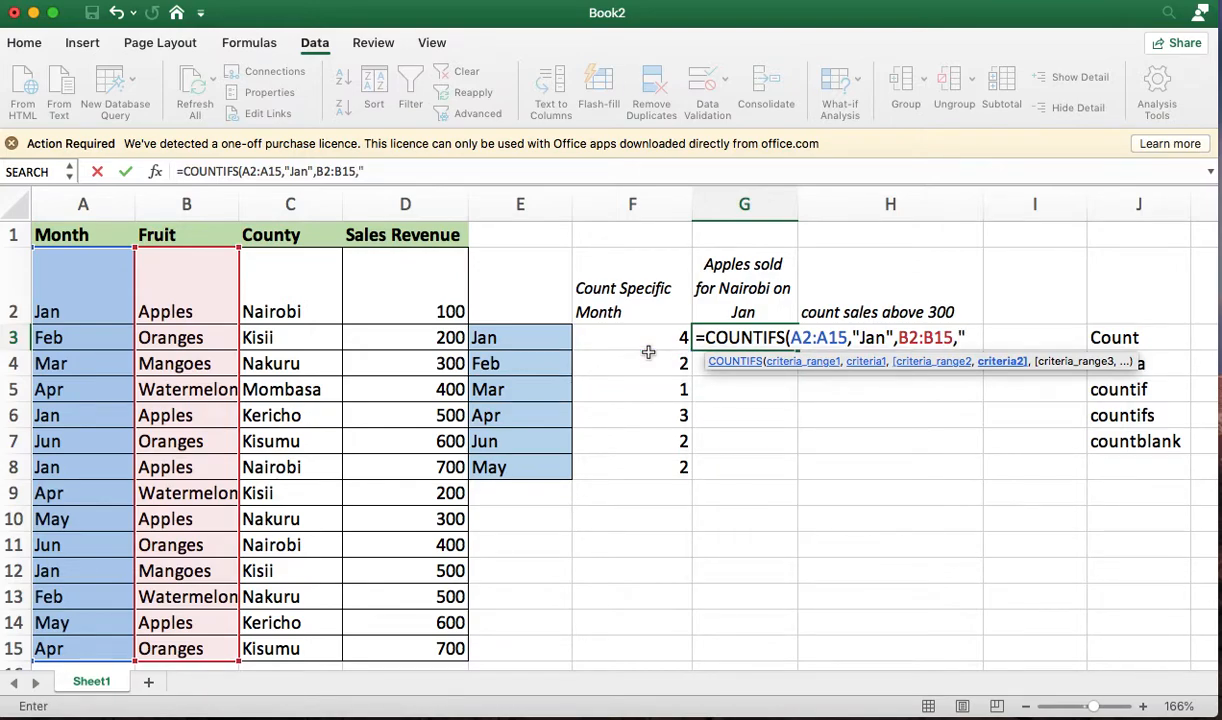
{"action": "type", "text": "Apples\""}
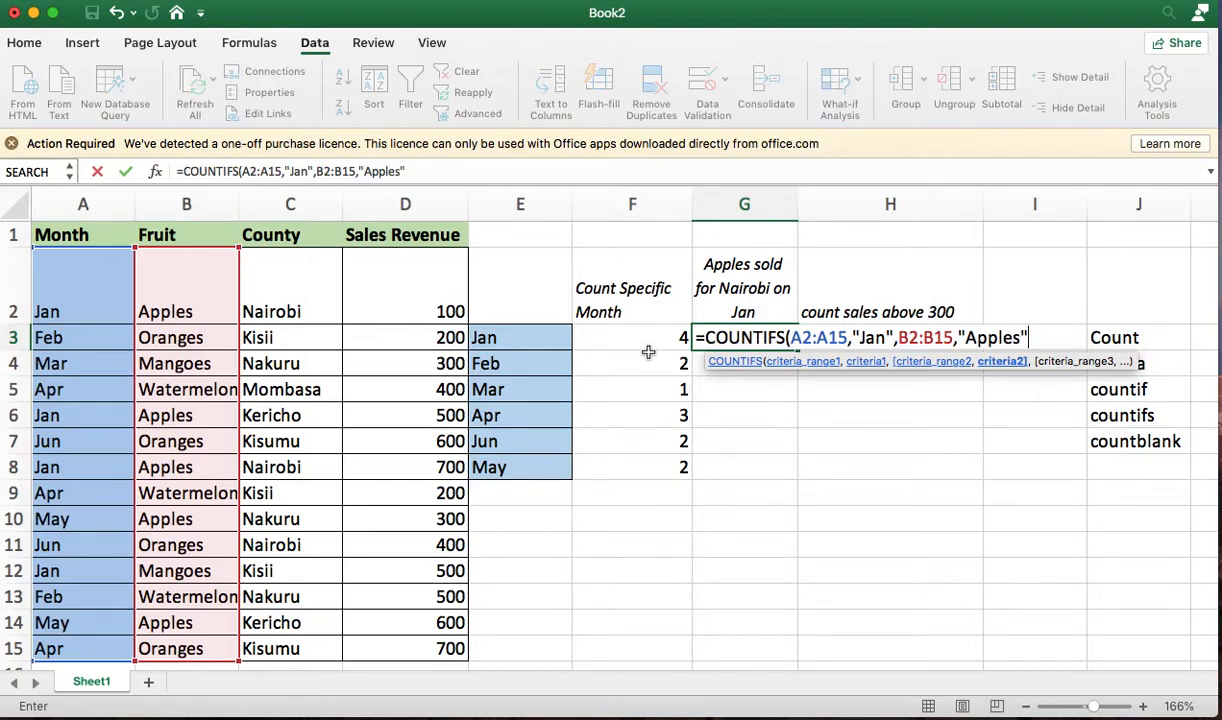
{"action": "type", "text": ","}
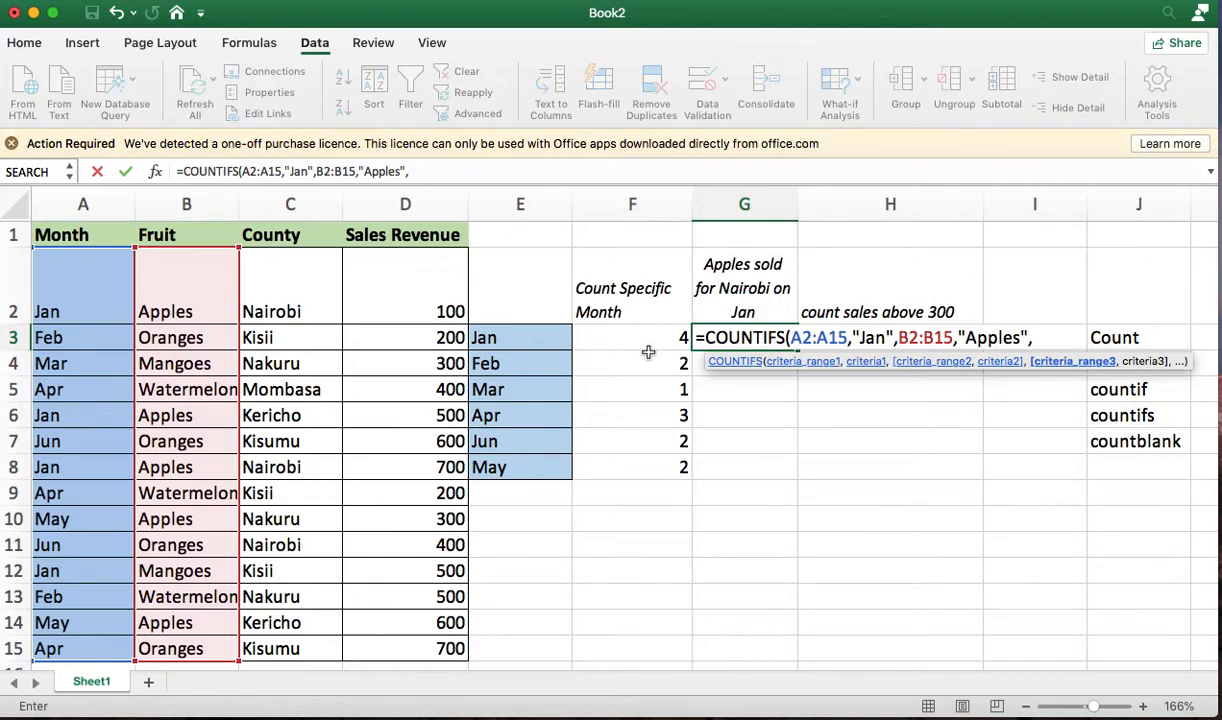
- Complete the COUNTIFS formula in G3 with C2:C15 as the third criteria range and "Nairobi" as its criterion
{"action": "left_click", "coordinate": [293, 287]}
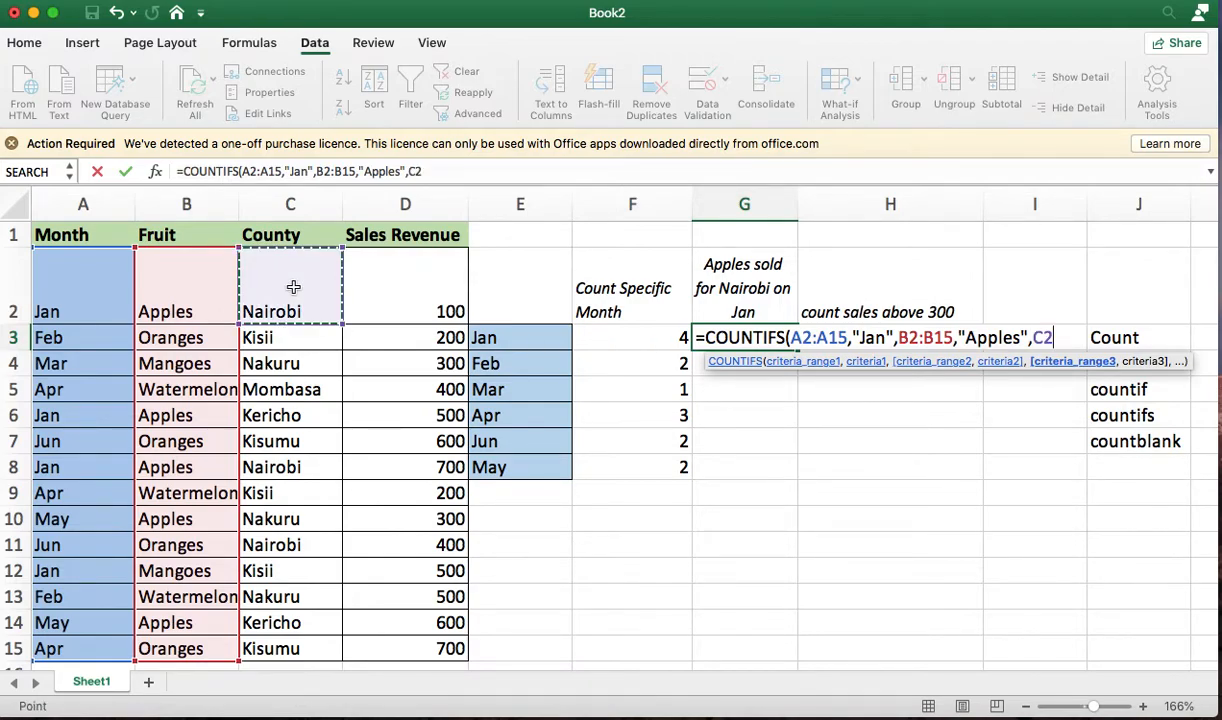
{"action": "key", "text": "ctrl+shift+Down"}
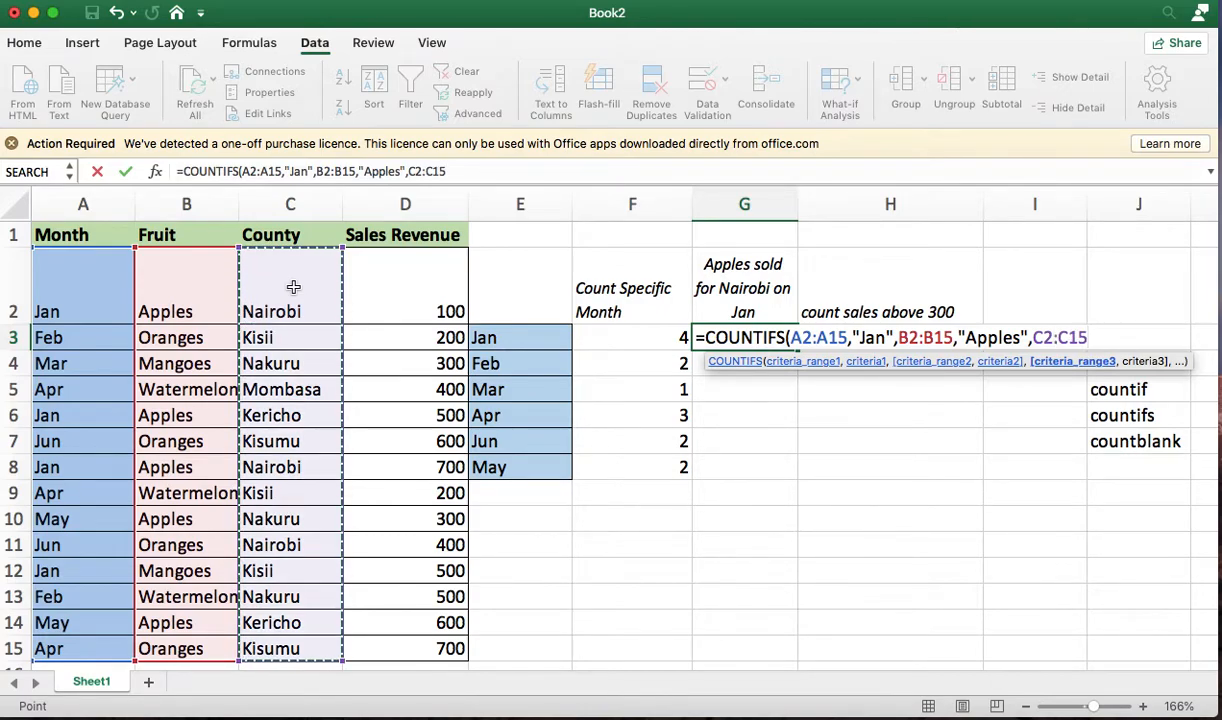
{"action": "type", "text": ","}
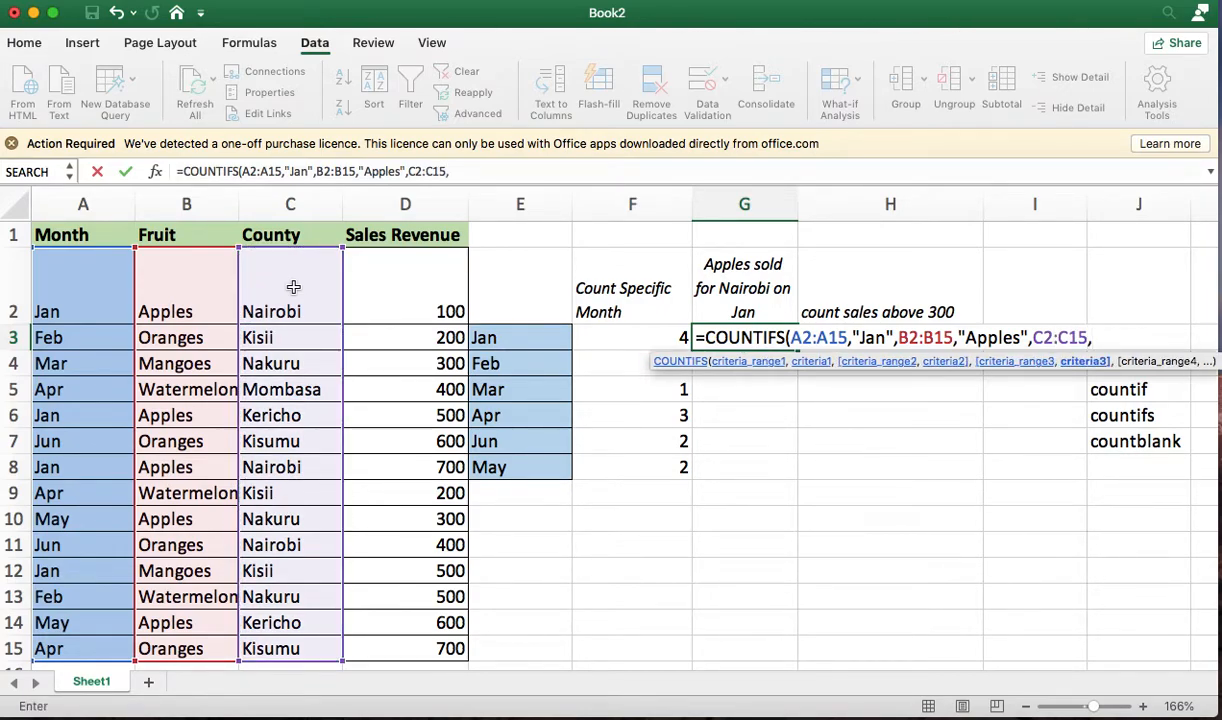
{"action": "type", "text": "\"Nairobi\")"}
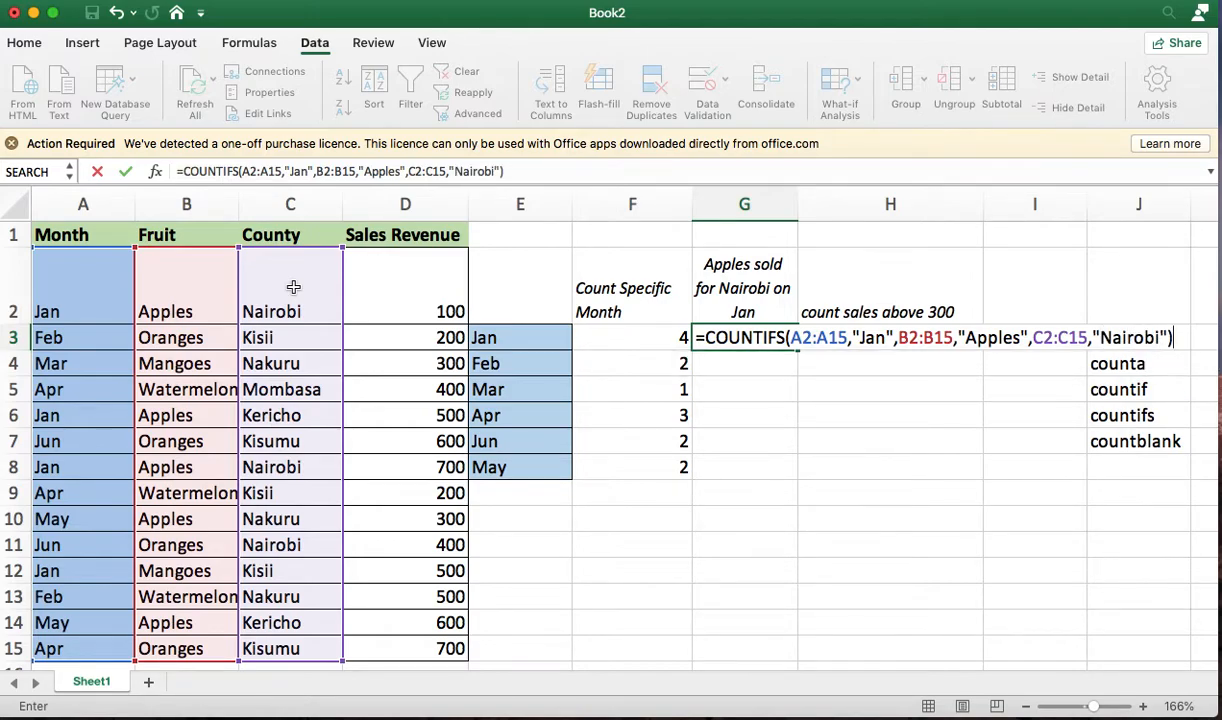
{"action": "key", "text": "Return"}
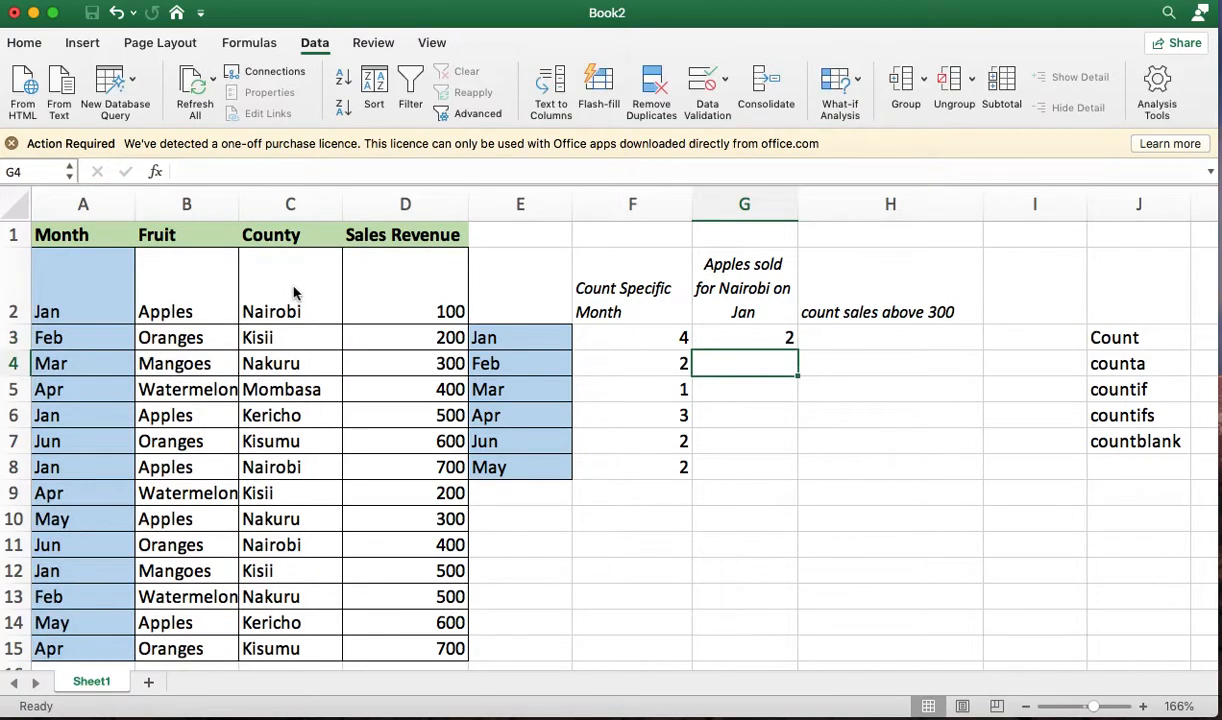
- Review the ranges and criteria of the COUNTIFS formula in G3 without changing it
{"action": "left_click", "coordinate": [776, 338]}
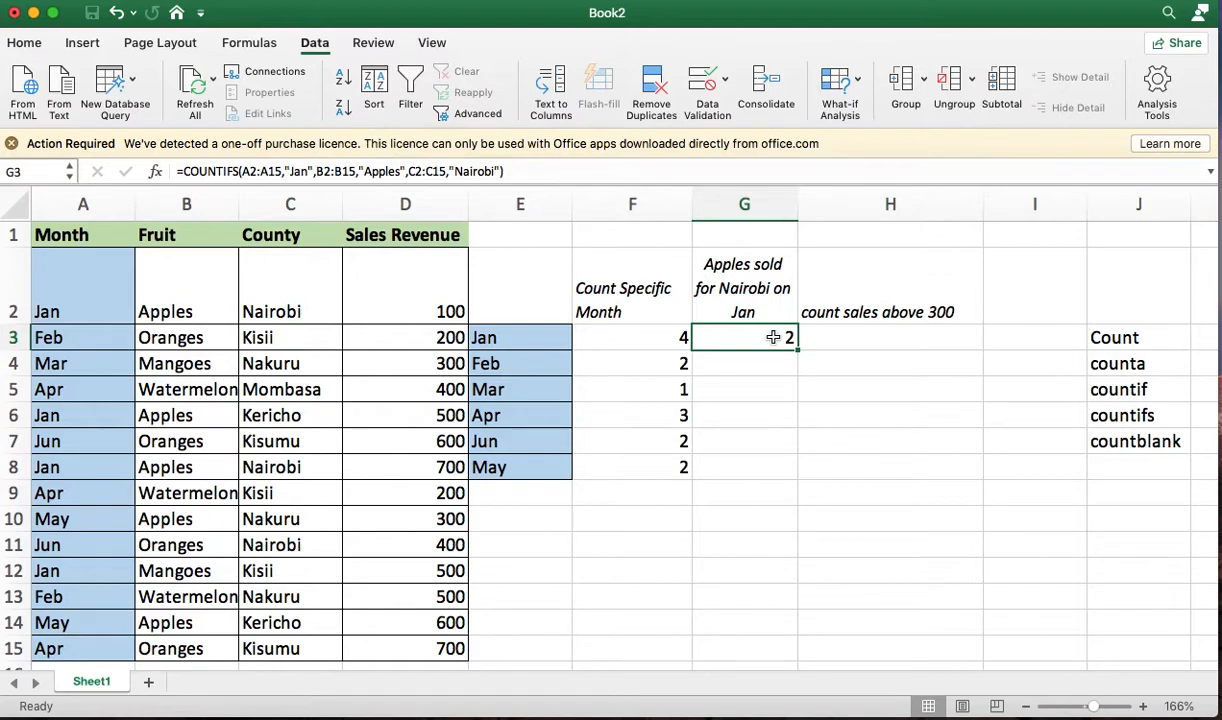
{"action": "double_click", "coordinate": [773, 338]}
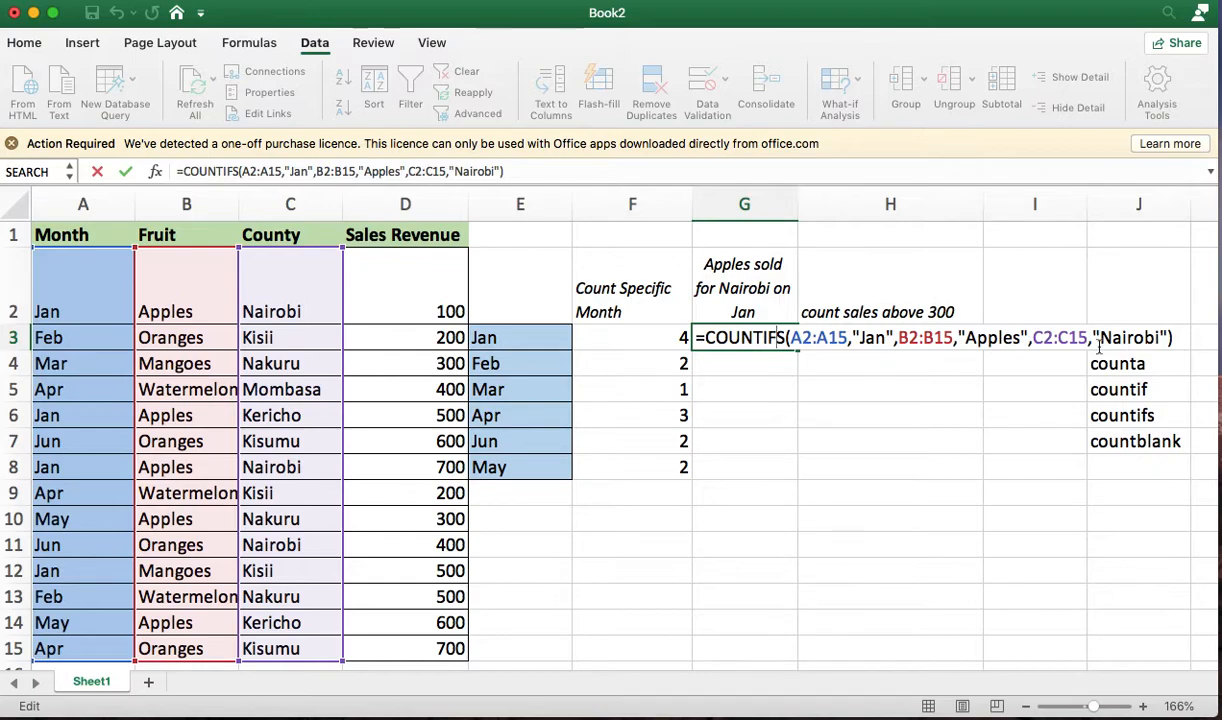
{"action": "key", "text": "Return"}
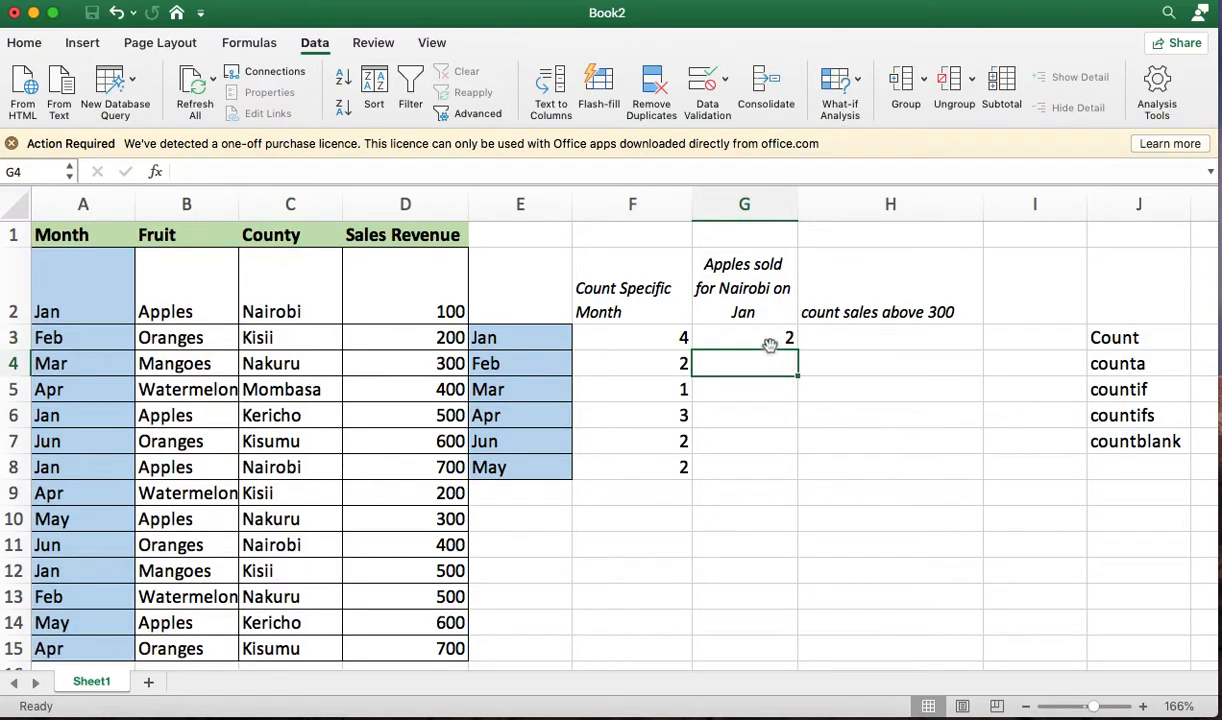
{"action": "left_click", "coordinate": [748, 335]}
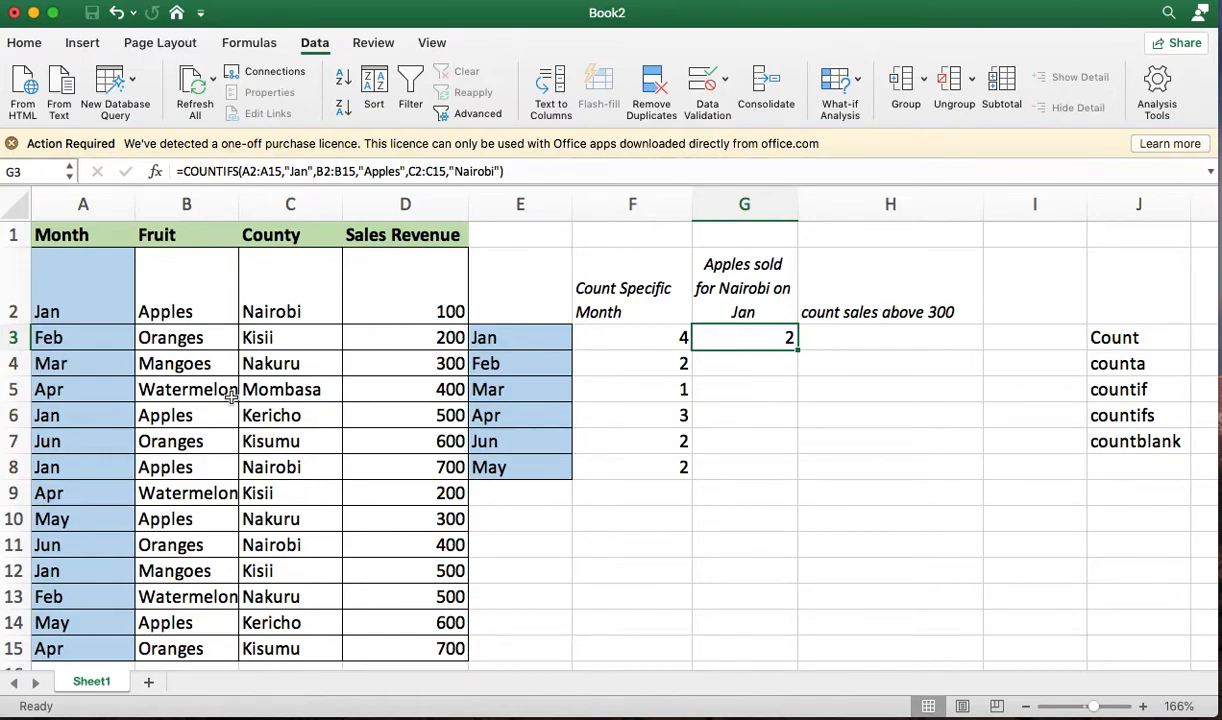
- Change the Nairobi record in row 11 to the fruit Apples in B11 and the month Jan in A11
{"action": "left_click", "coordinate": [272, 546]}
{"action": "left_click", "coordinate": [177, 546]}
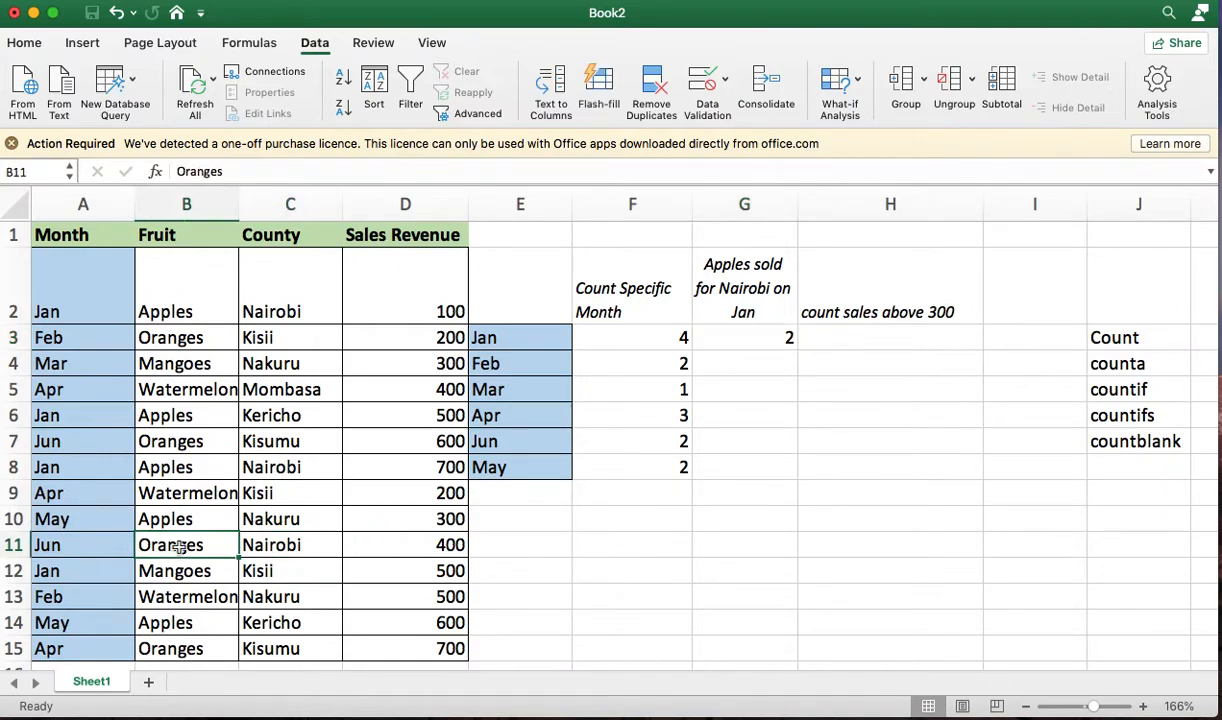
{"action": "type", "text": "Apples"}
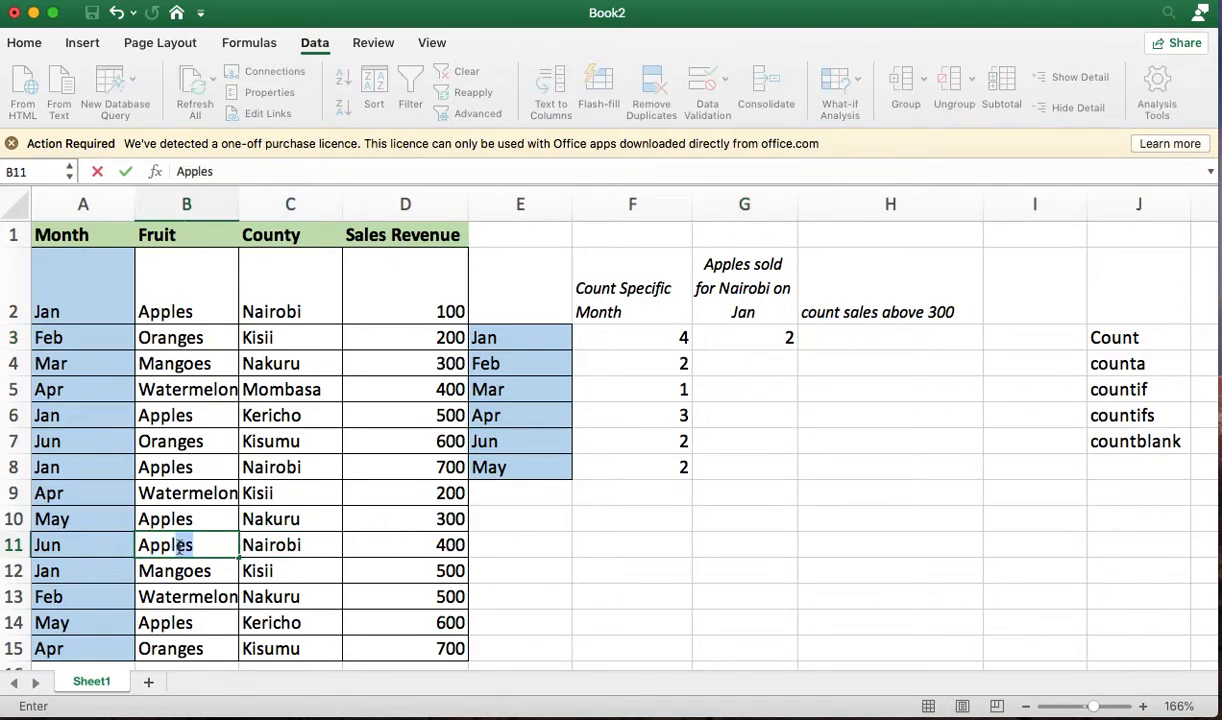
{"action": "key", "text": "Return"}
{"action": "left_click", "coordinate": [190, 545]}
{"action": "left_click", "coordinate": [64, 547]}
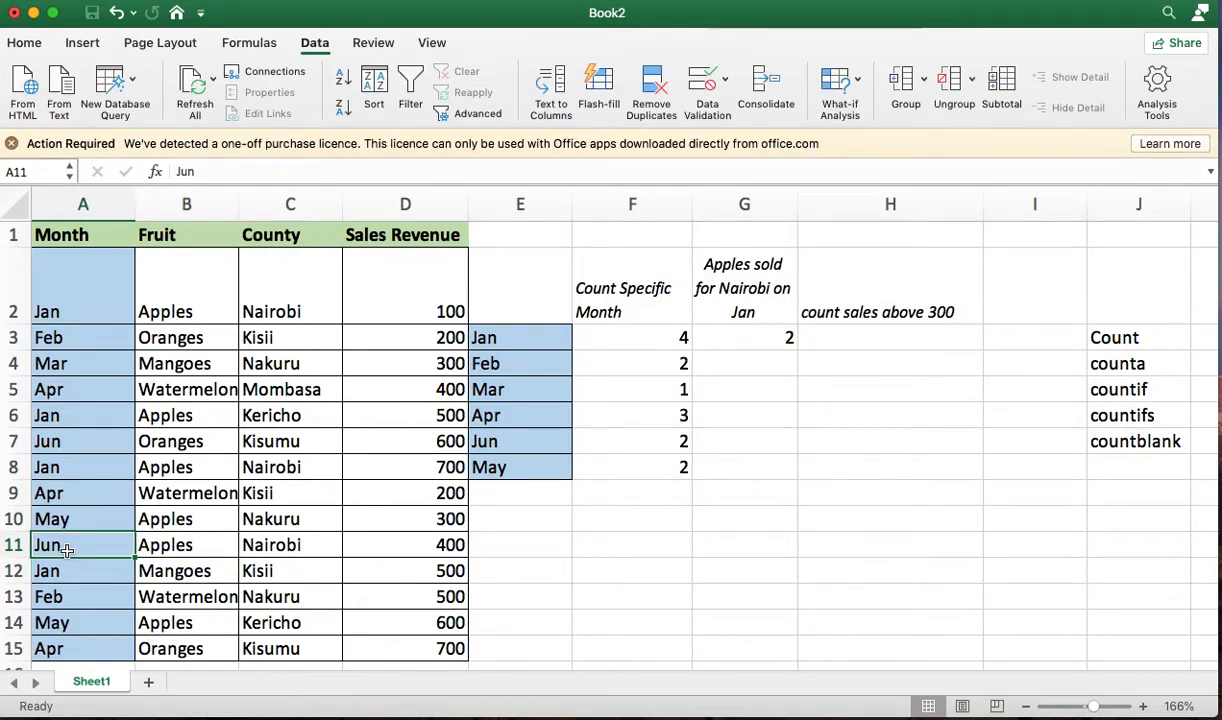
{"action": "type", "text": "Jan"}
{"action": "key", "text": "Return"}
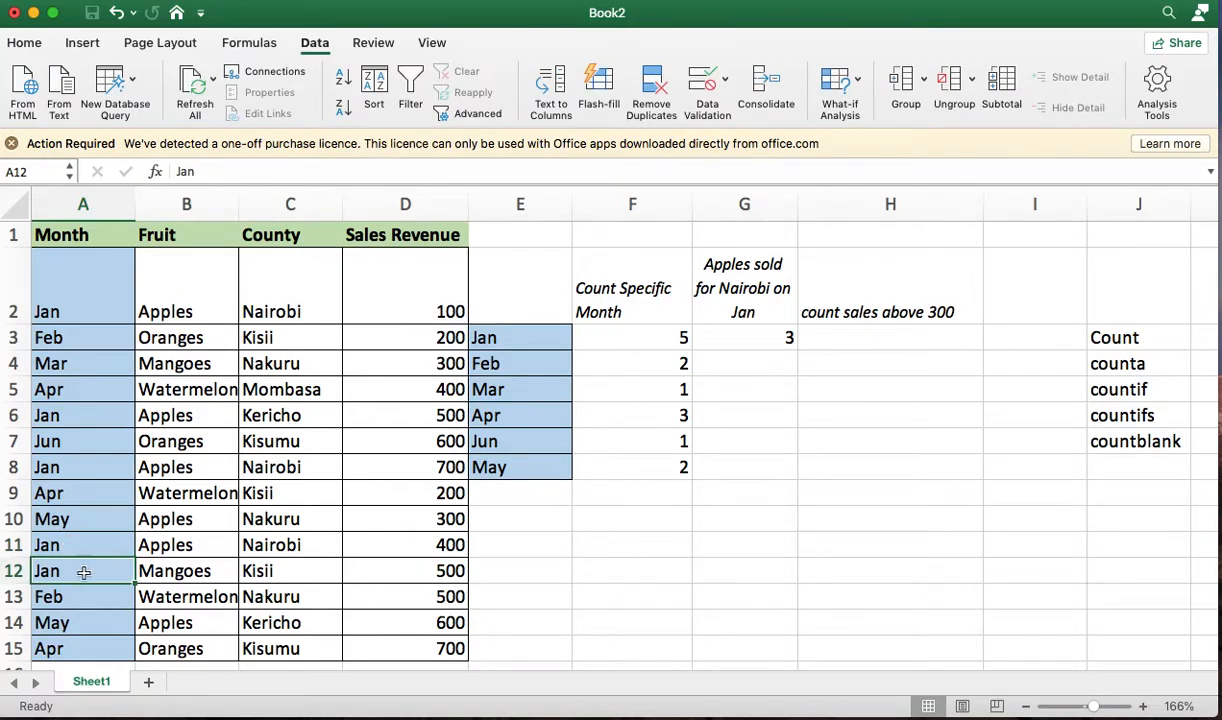
{"action": "left_click", "coordinate": [90, 546]}
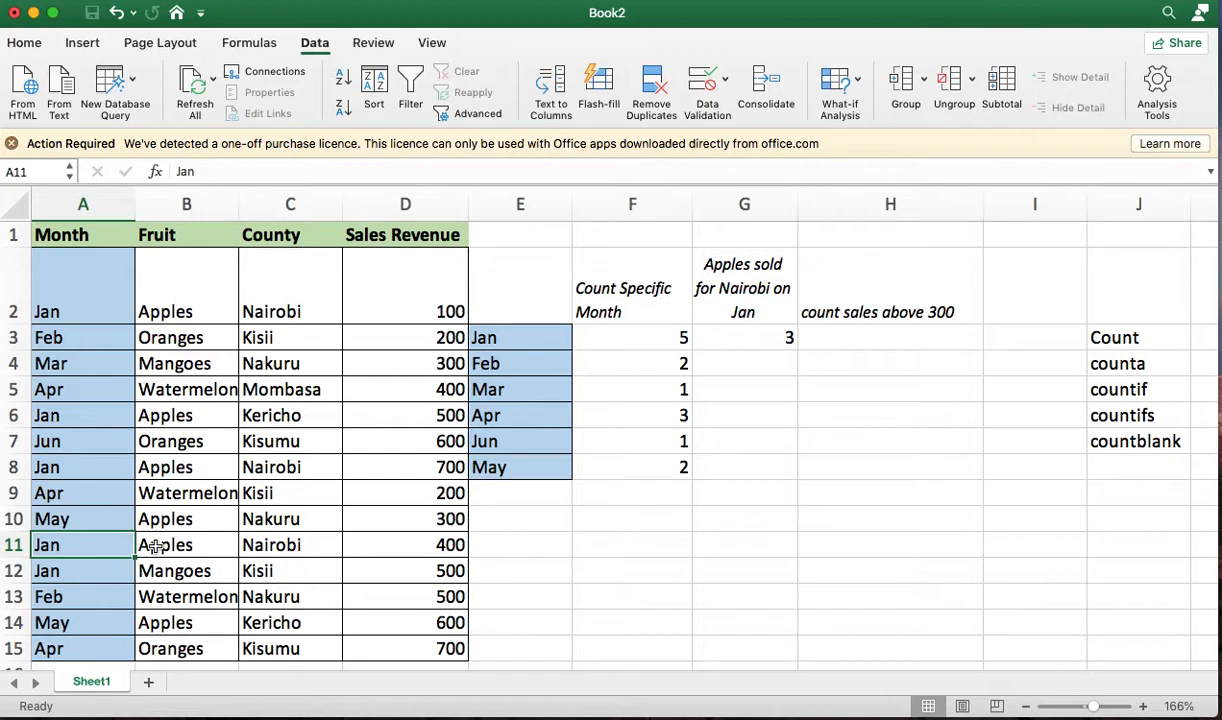
- Examine the updated count in G3 and the three criteria pairs in its COUNTIFS formula
{"action": "left_click", "coordinate": [772, 337]}
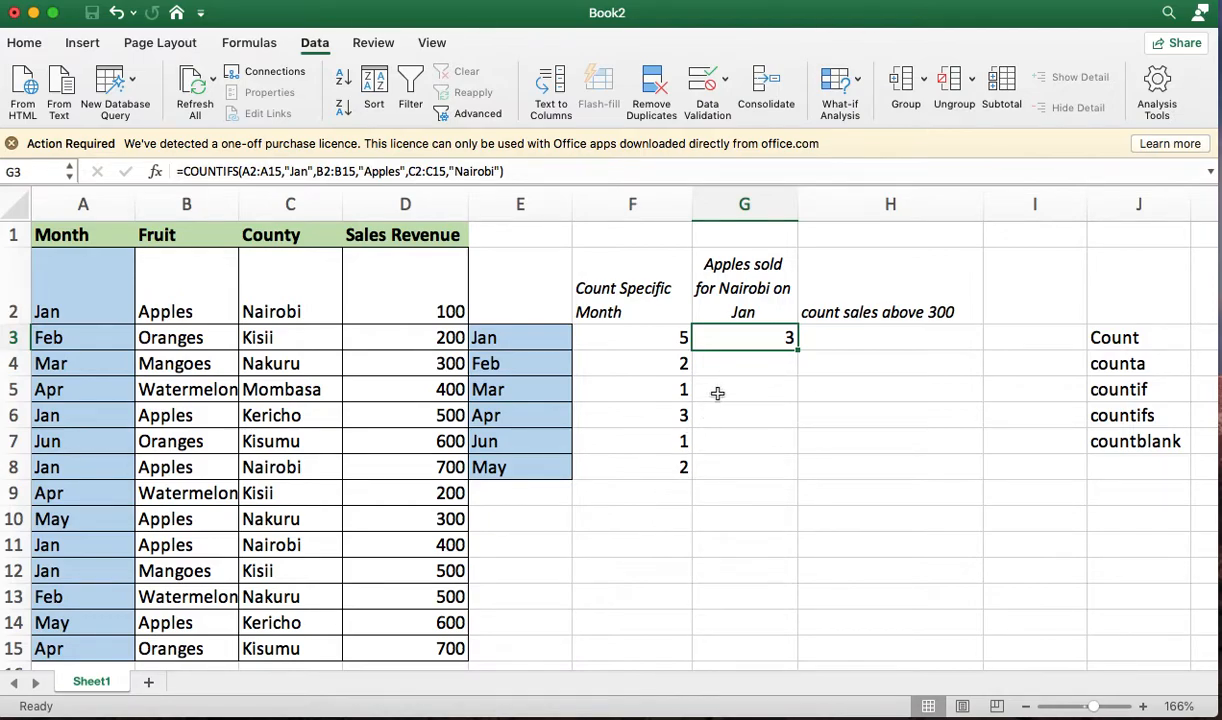
{"action": "double_click", "coordinate": [744, 335]}
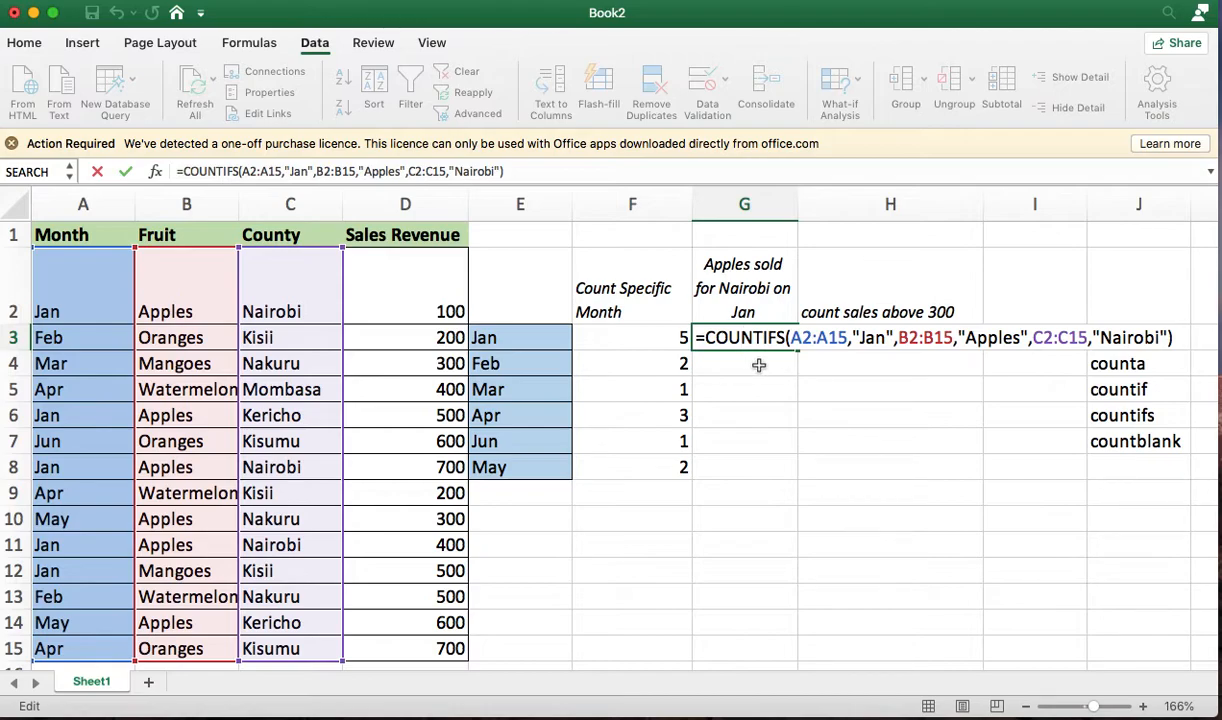
{"action": "key", "text": "Return"}
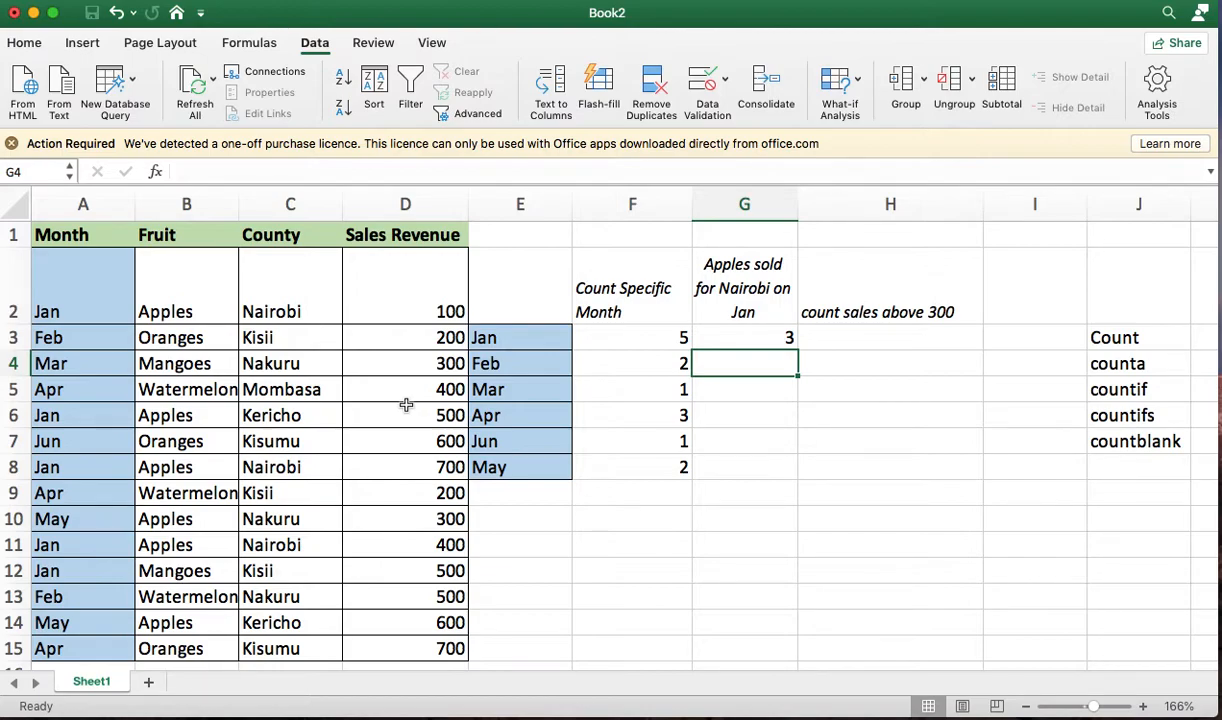
- Enter =COUNTIF(D2:D15,">300") in H3 to count the sales revenues above 300
{"action": "left_click", "coordinate": [842, 330]}
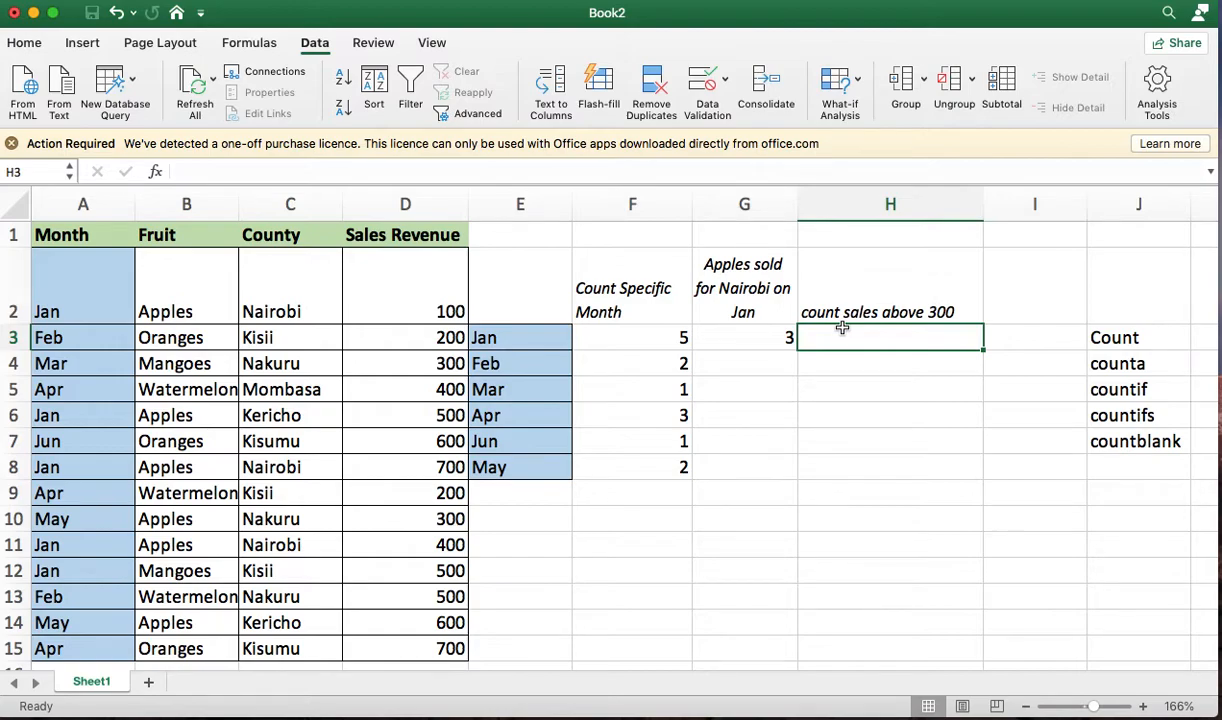
{"action": "type", "text": "=cou"}
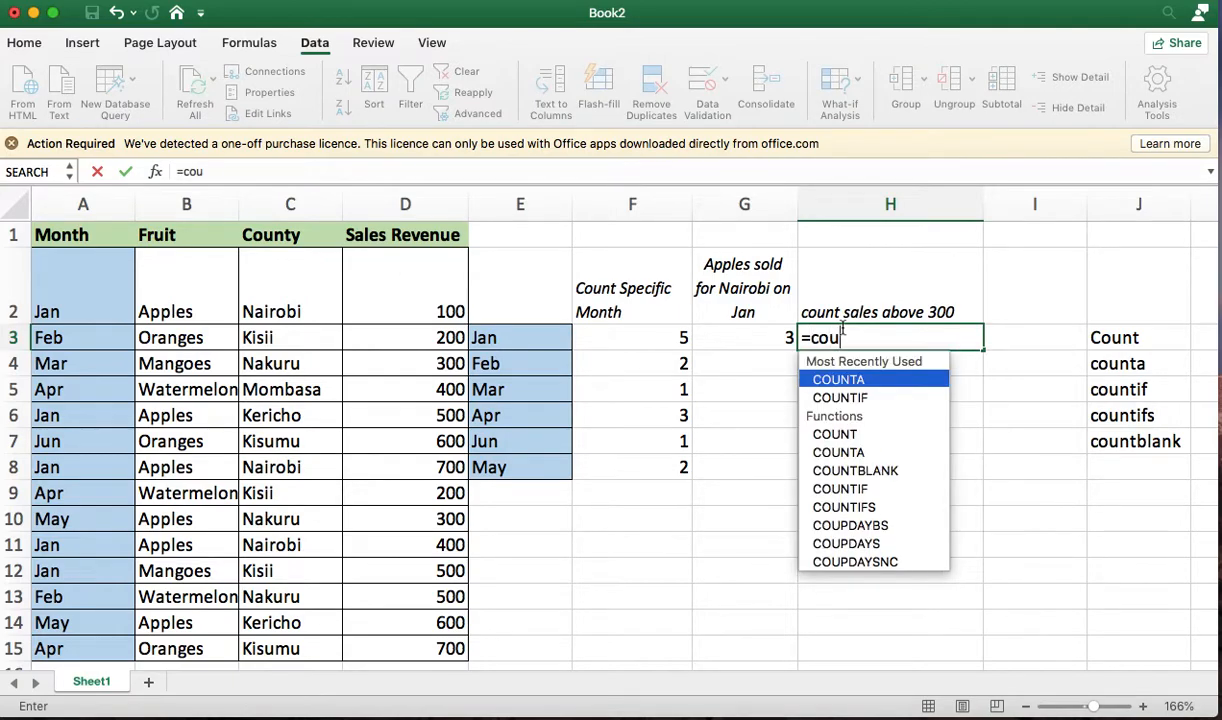
{"action": "type", "text": "nt"}
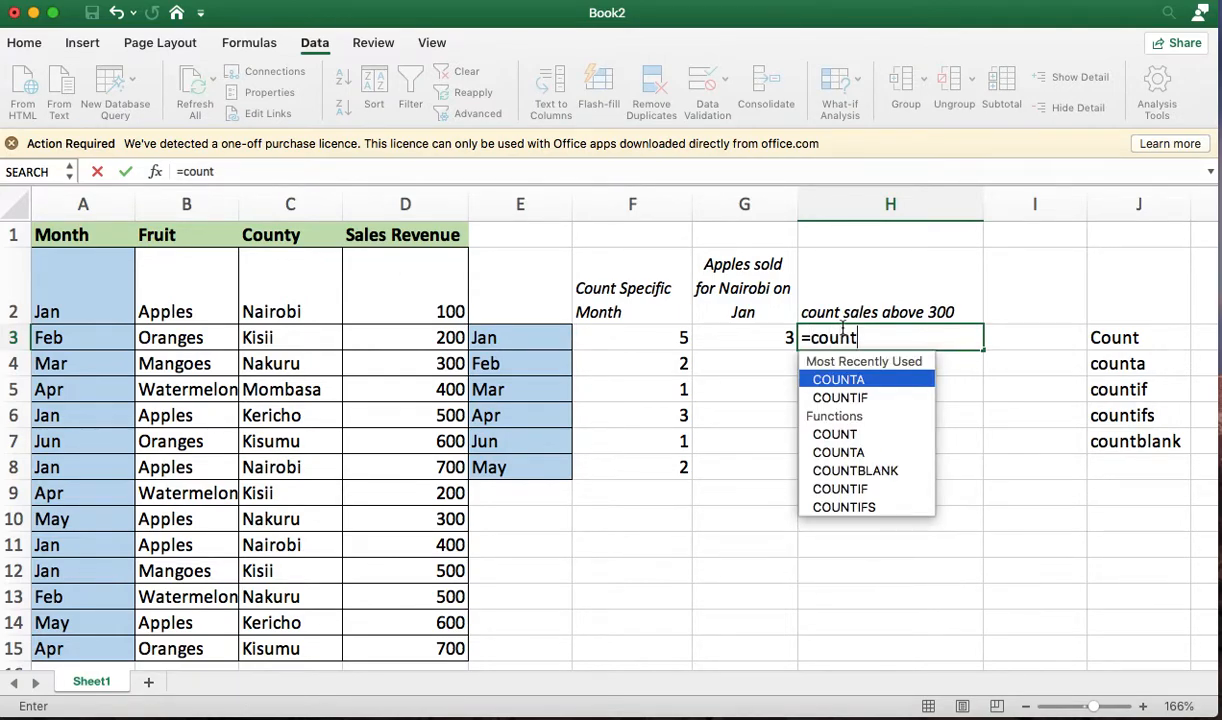
{"action": "type", "text": "i"}
{"action": "key", "text": "Tab"}
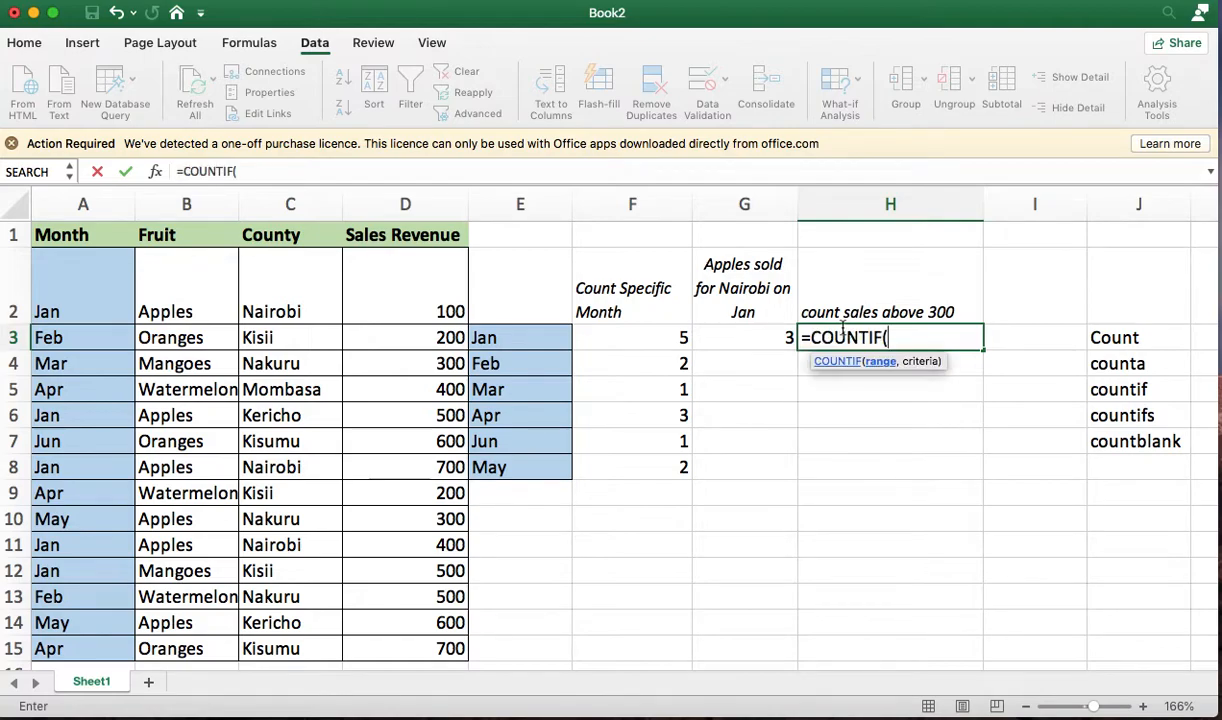
{"action": "left_click", "coordinate": [409, 311]}
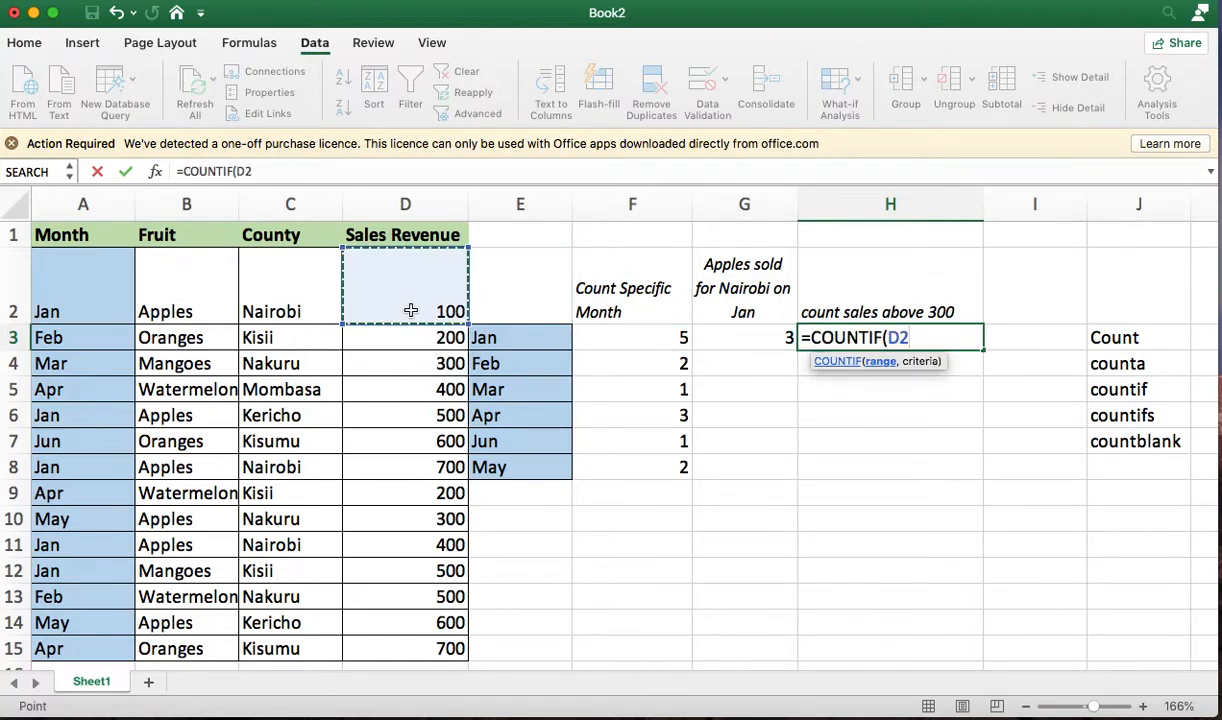
{"action": "key", "text": "super+shift+Down"}
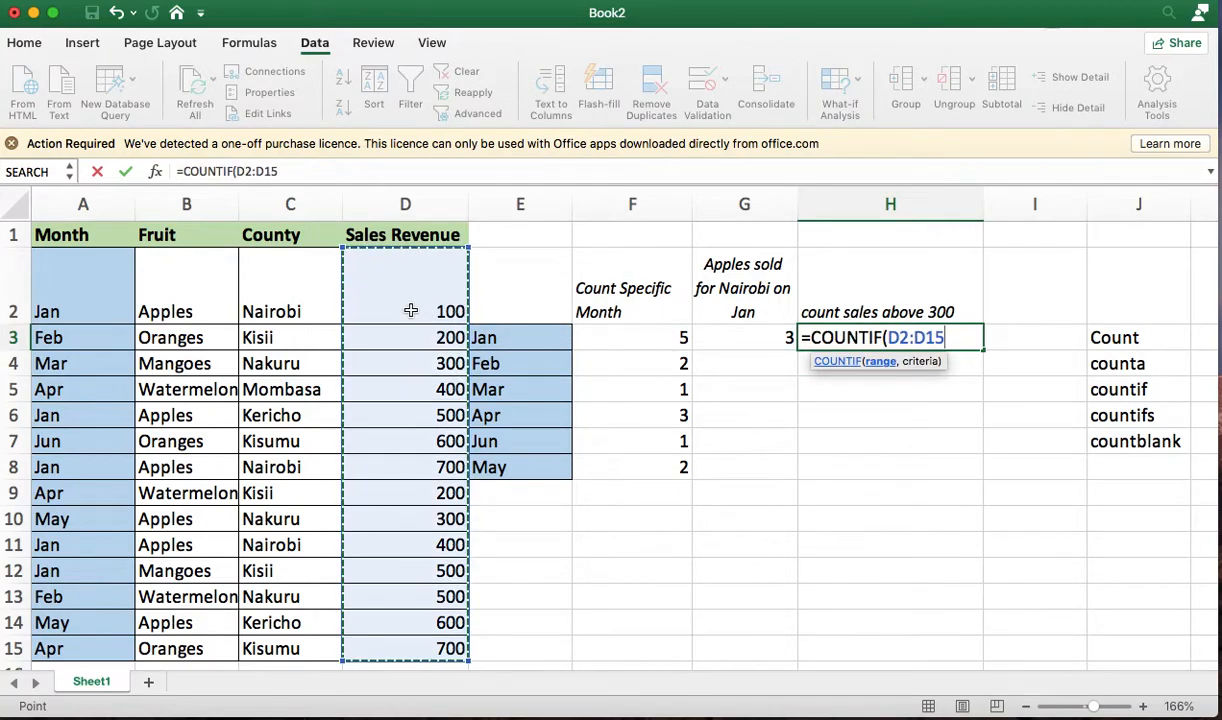
{"action": "type", "text": ","}
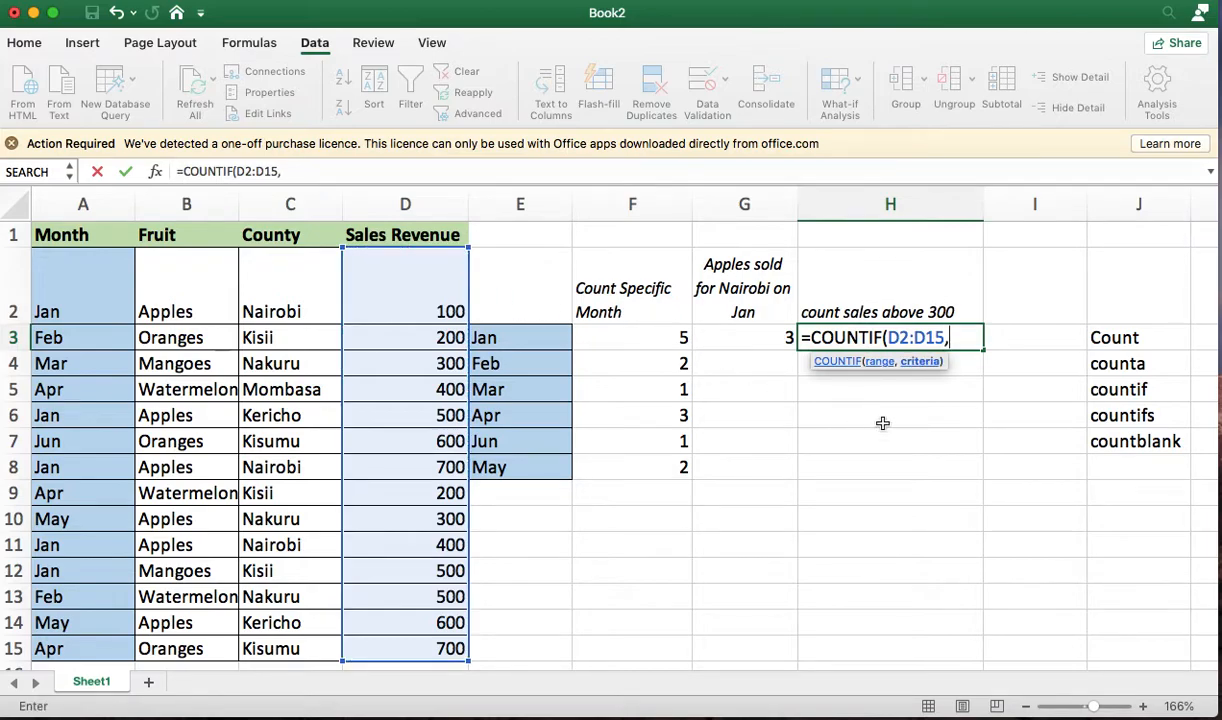
{"action": "type", "text": "\">300\")"}
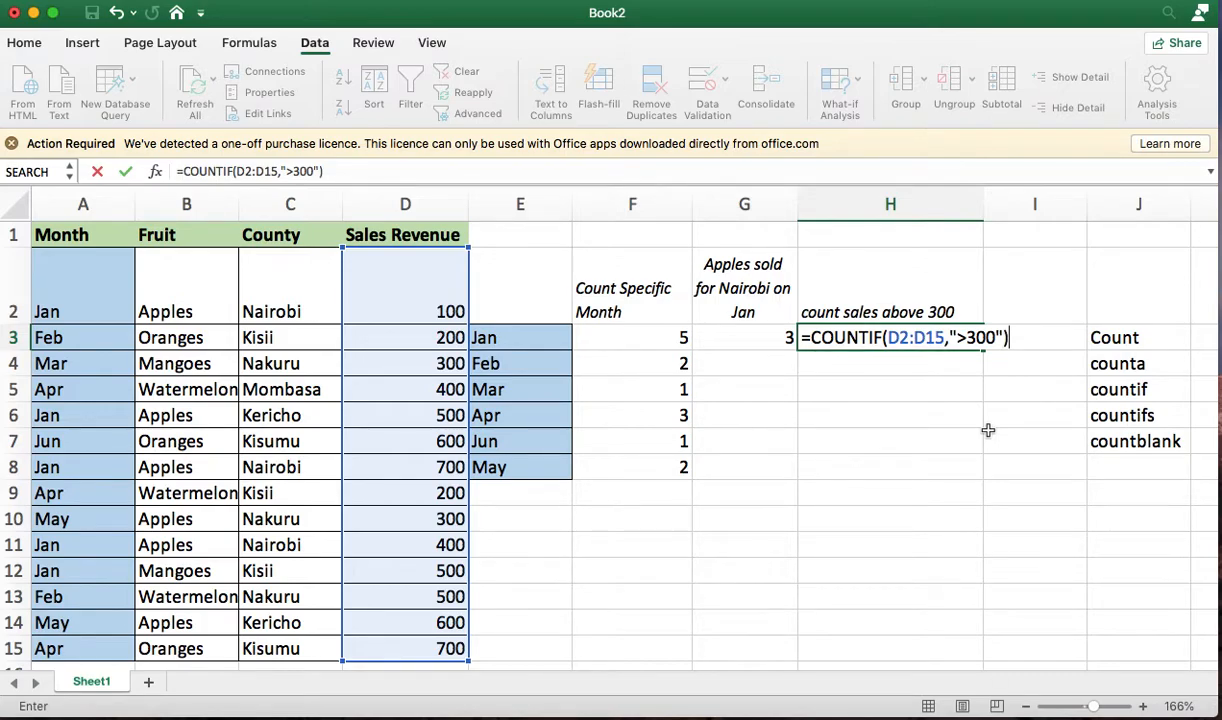
{"action": "key", "text": "Return"}
{"action": "left_click", "coordinate": [953, 343]}
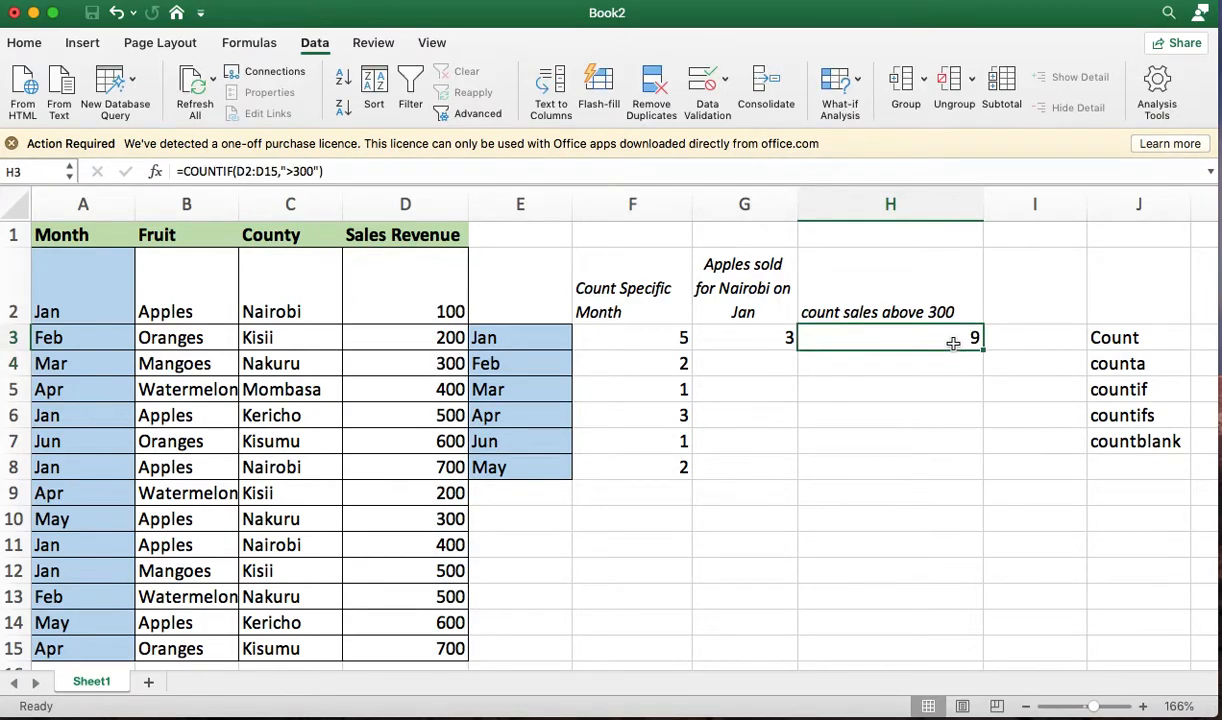
{"action": "left_click", "coordinate": [384, 269]}
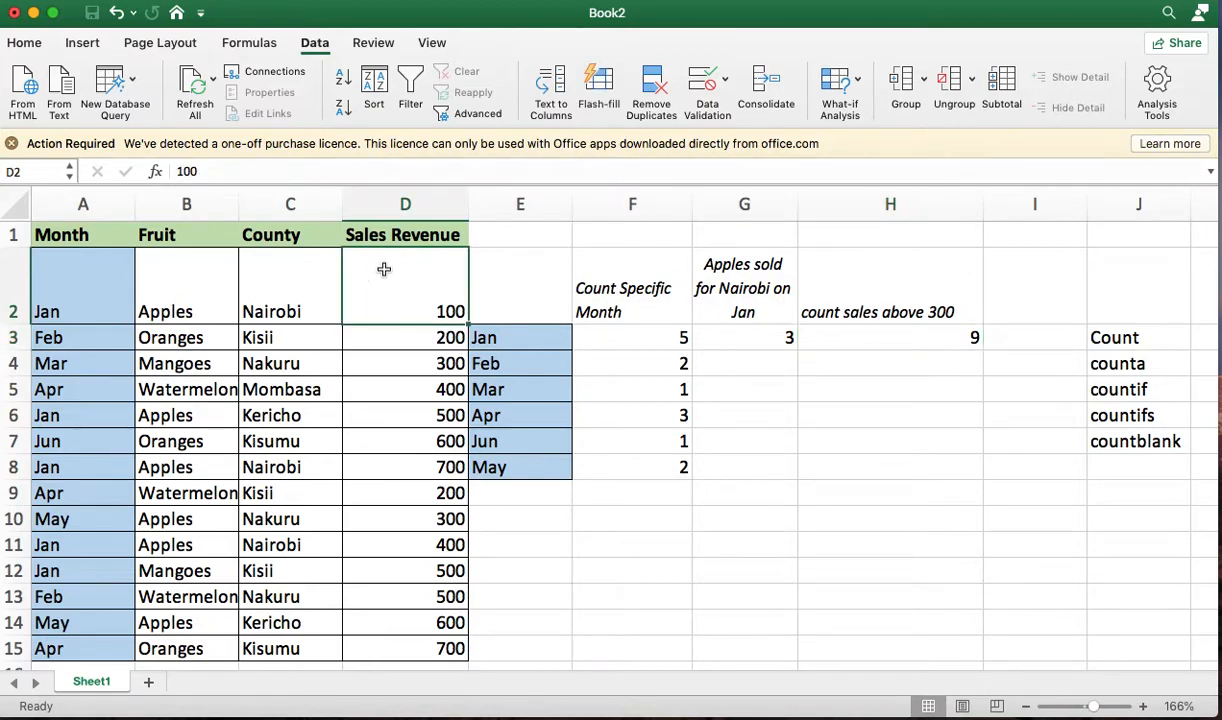
- Check the number of sales revenues in D2:D15, and replace the formula in H3 with =COUNTIF(D2:D15,300) to count sales equal to 300
{"action": "key", "text": "ctrl+shift+Down"}
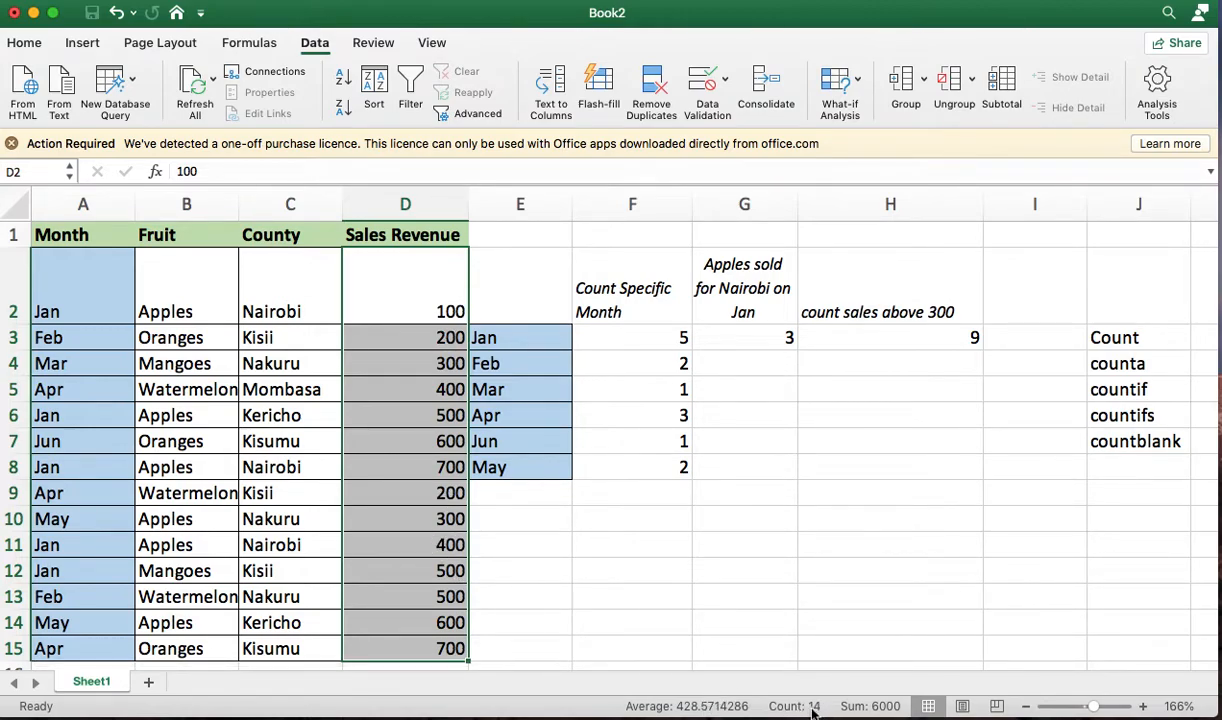
{"action": "left_click", "coordinate": [950, 341]}
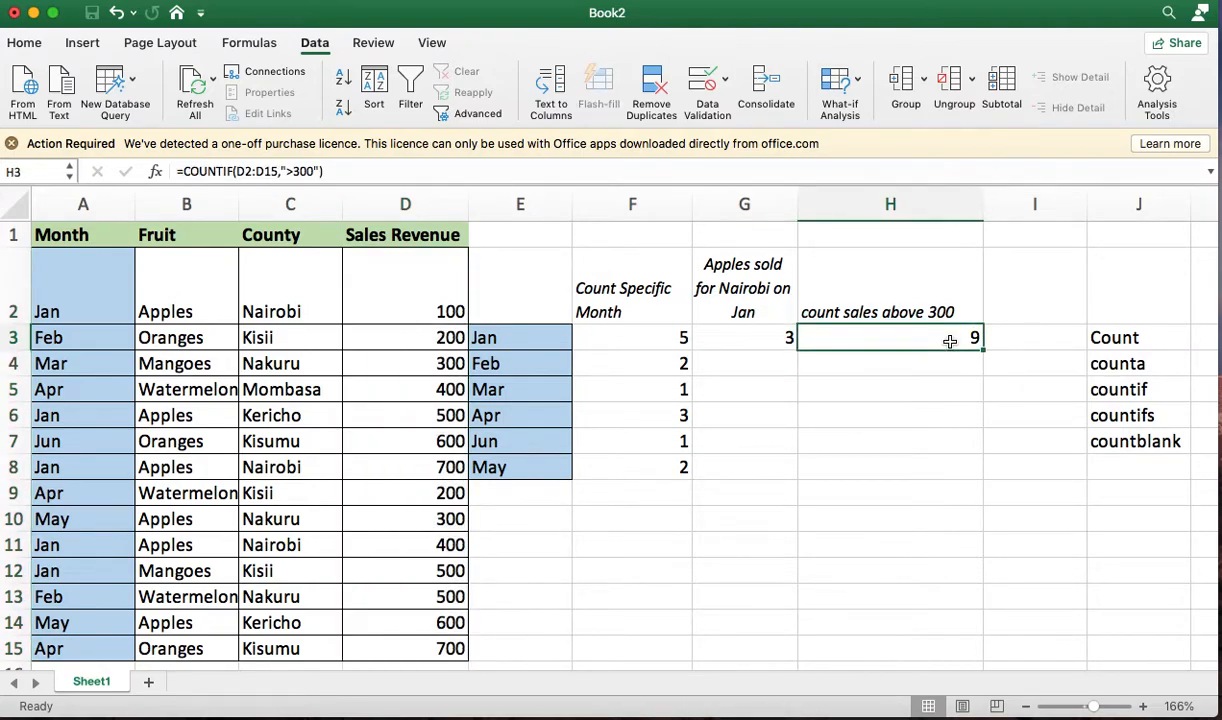
{"action": "type", "text": "="}
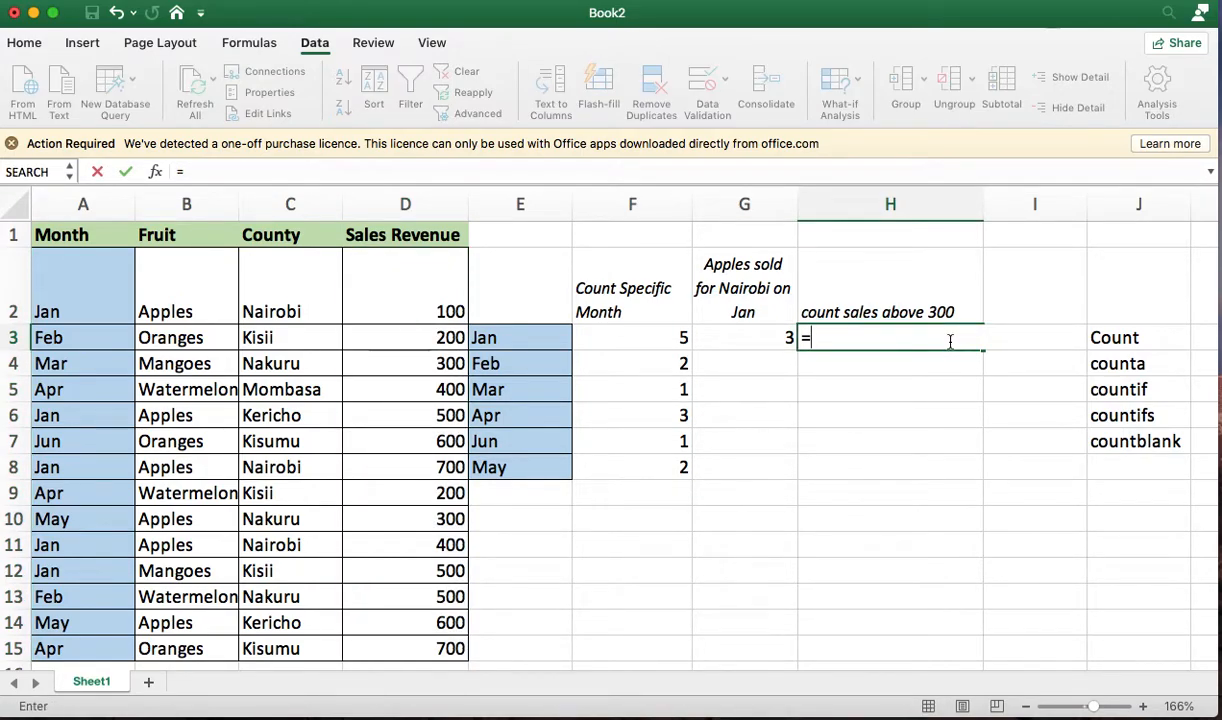
{"action": "type", "text": "count"}
{"action": "key", "text": "Down"}
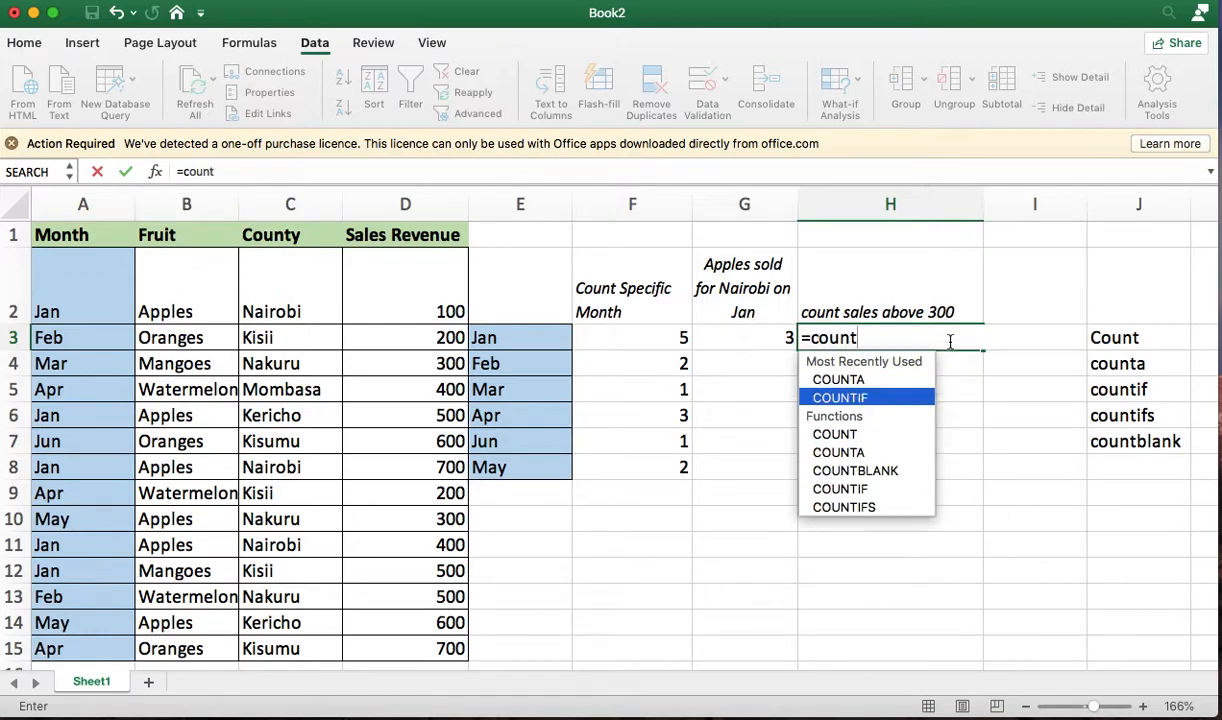
{"action": "key", "text": "Tab"}
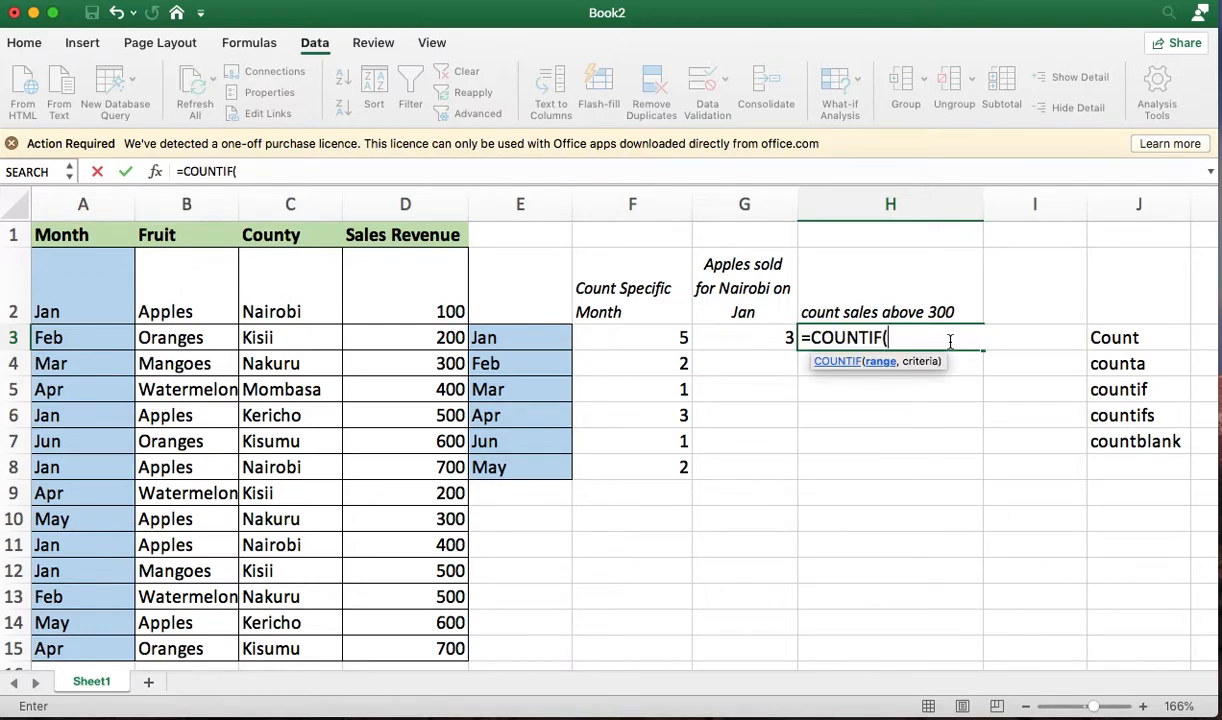
{"action": "left_click", "coordinate": [441, 308]}
{"action": "key", "text": "super+shift+Down"}
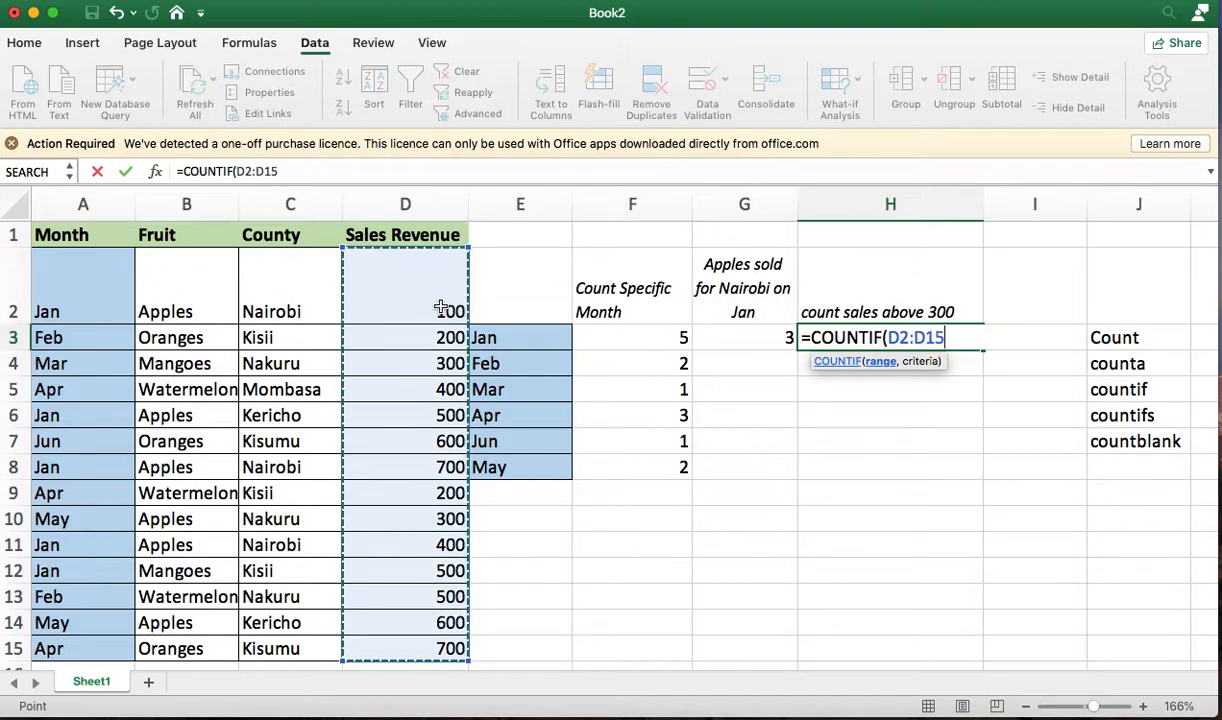
{"action": "type", "text": ","}
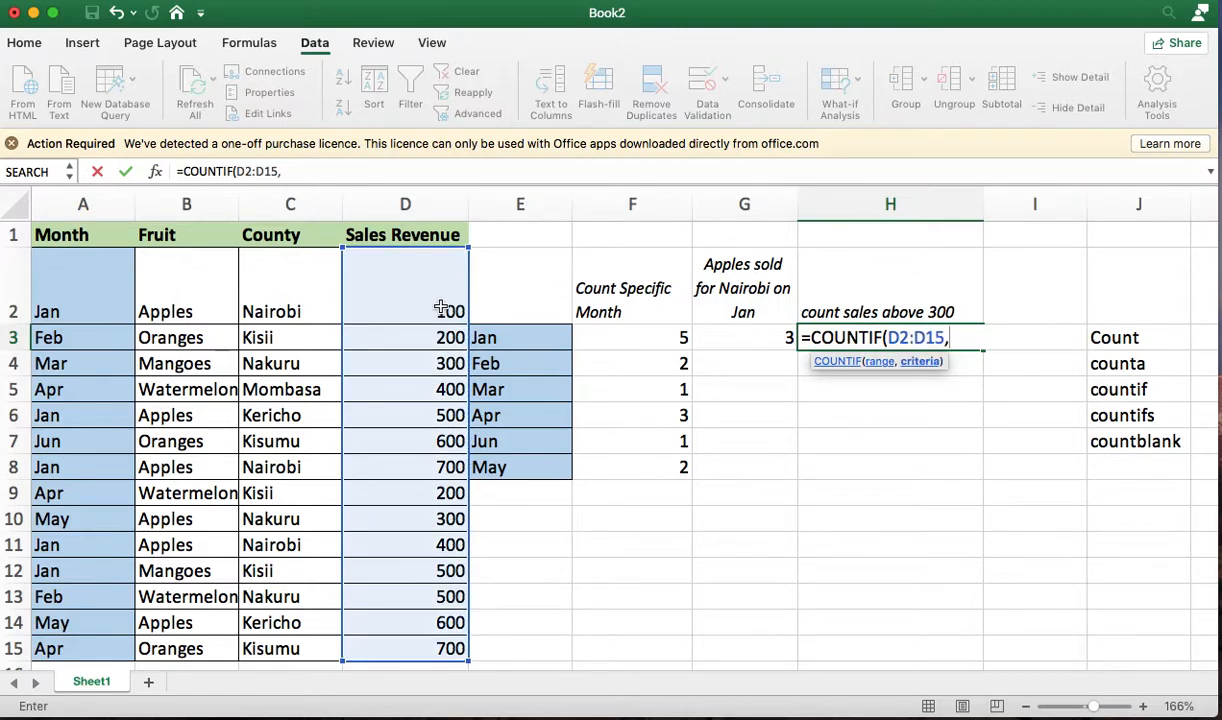
{"action": "type", "text": "300)"}
{"action": "key", "text": "Return"}
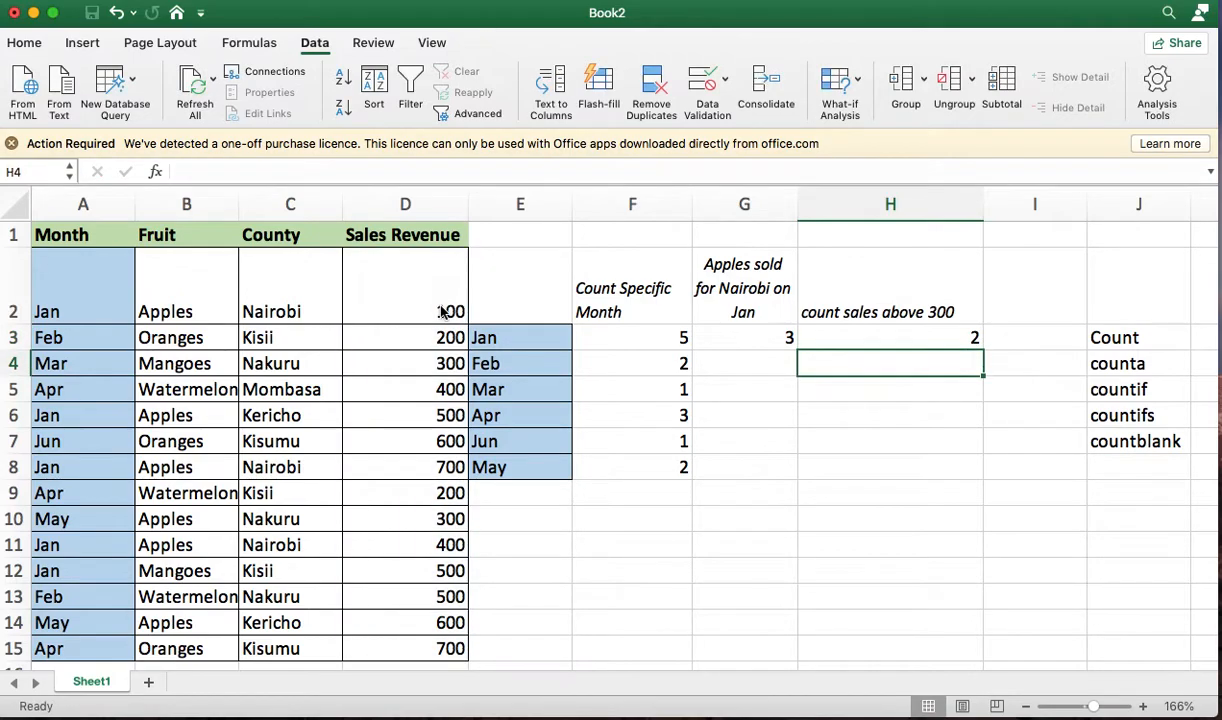
- Review the COUNTIF formula in H3, and change the sales revenues in D9 and D14 to 300 to test its count
{"action": "left_click", "coordinate": [905, 335]}
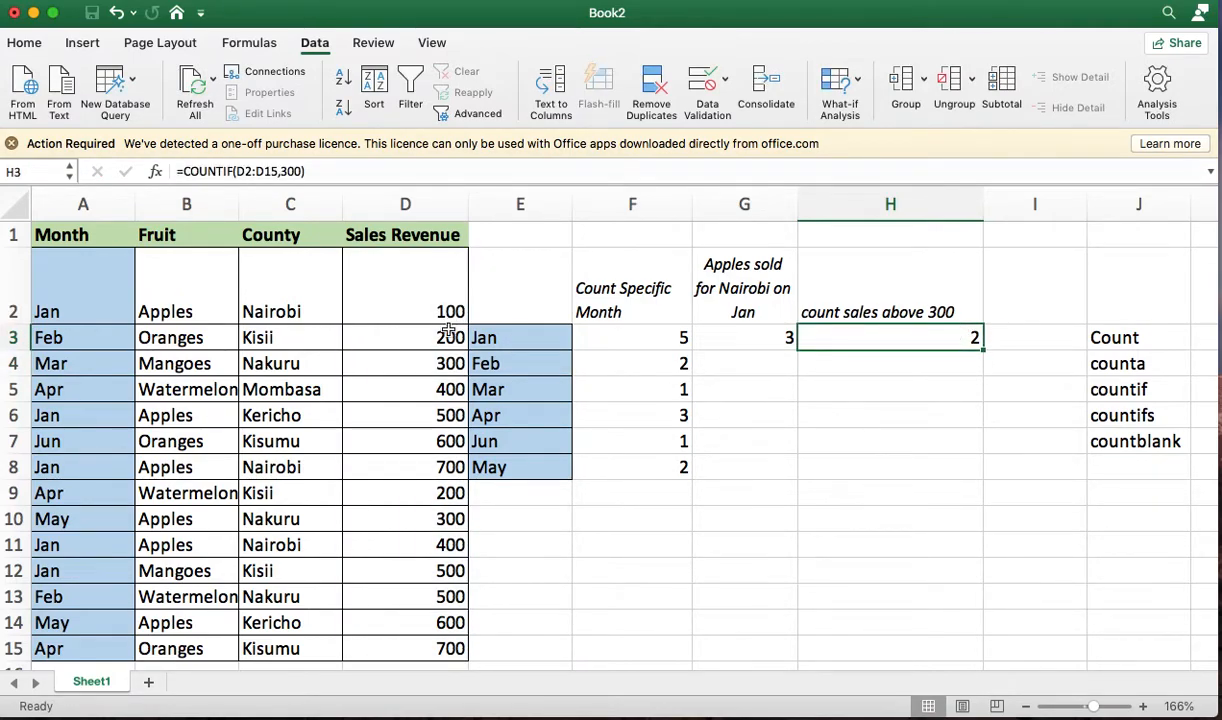
{"action": "left_click", "coordinate": [410, 360]}
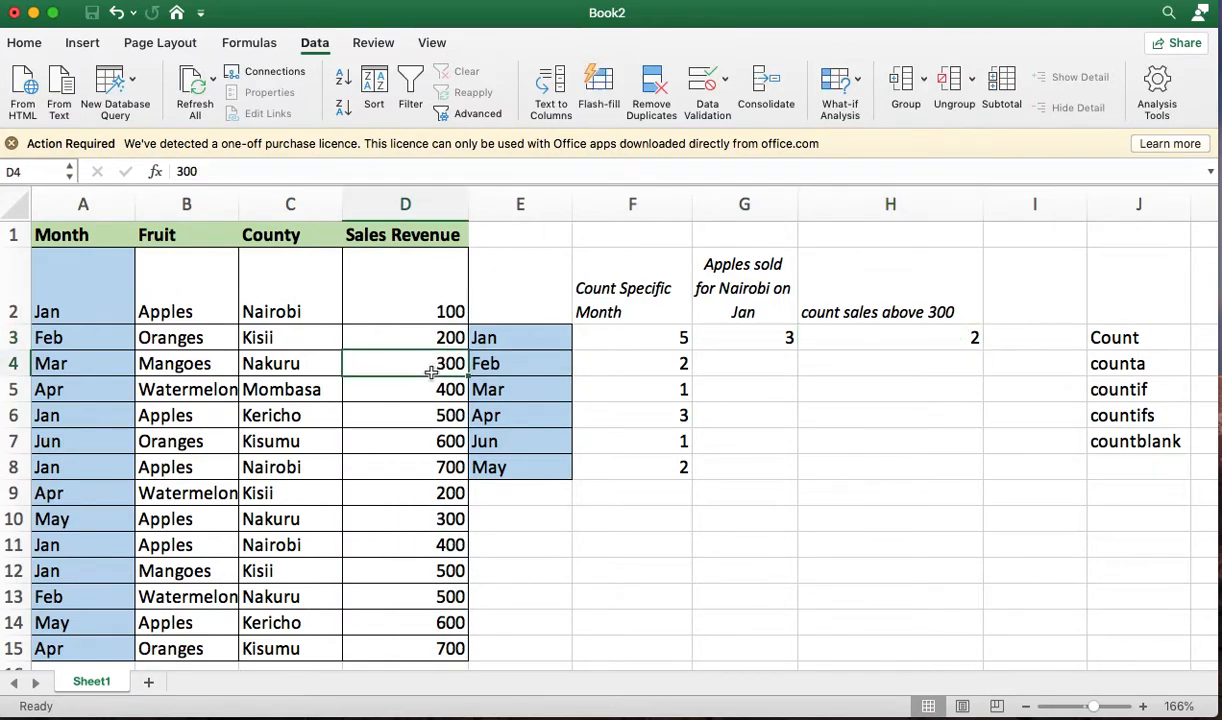
{"action": "left_click", "coordinate": [442, 490]}
{"action": "type", "text": "300"}
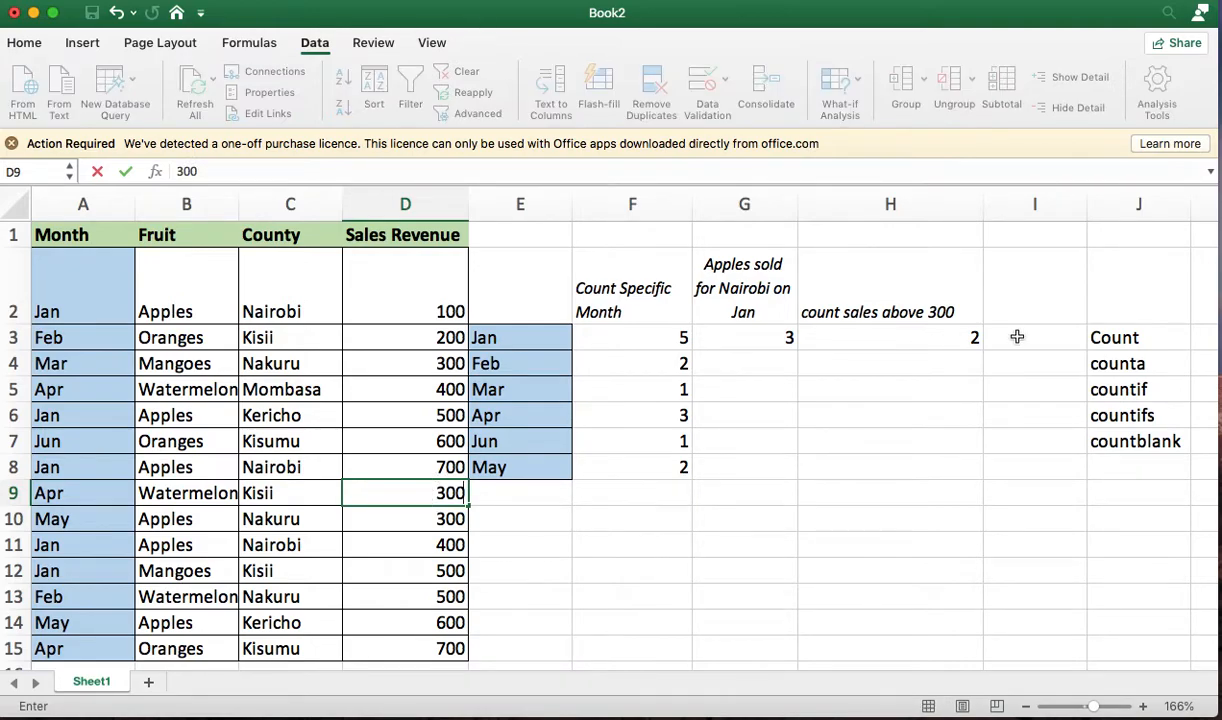
{"action": "key", "text": "Return"}
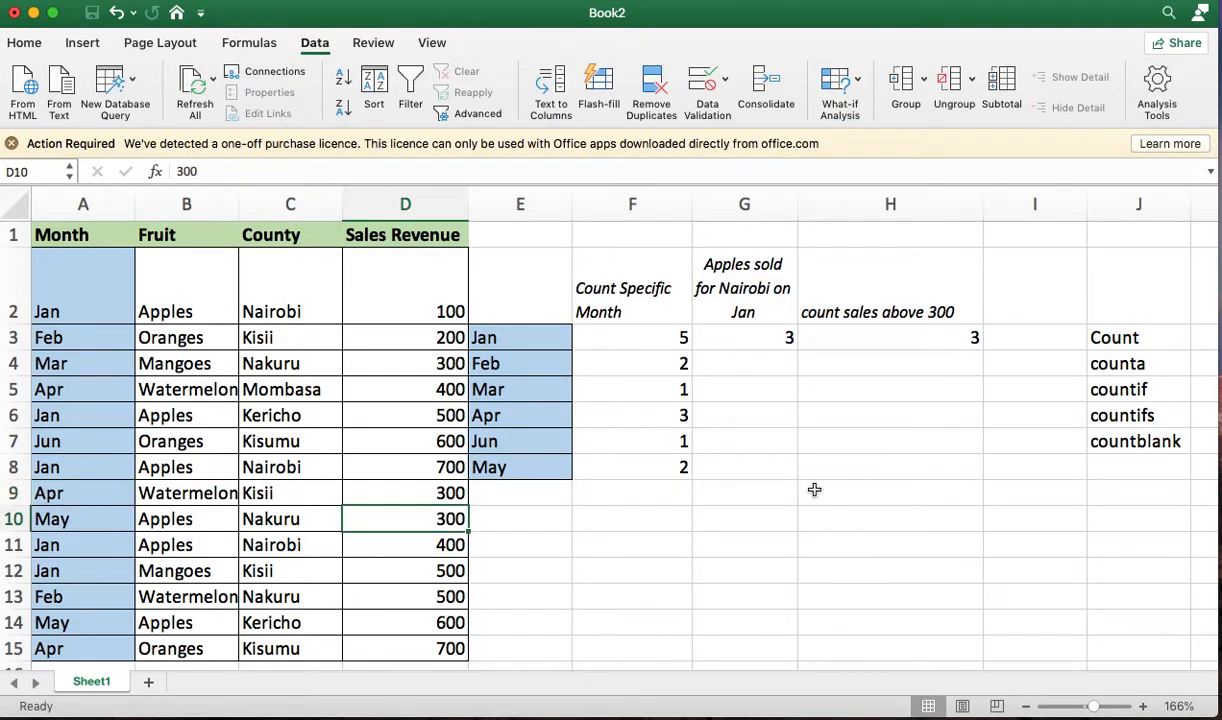
{"action": "left_click", "coordinate": [424, 630]}
{"action": "type", "text": "300"}
{"action": "key", "text": "Return"}
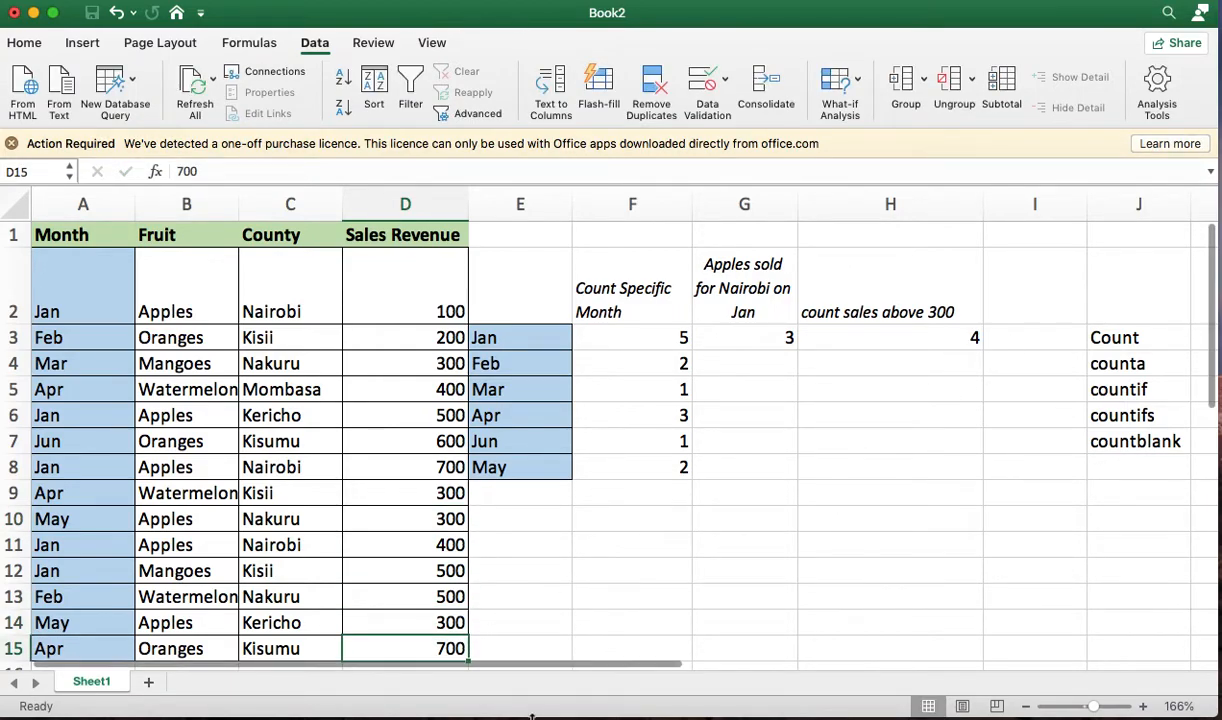